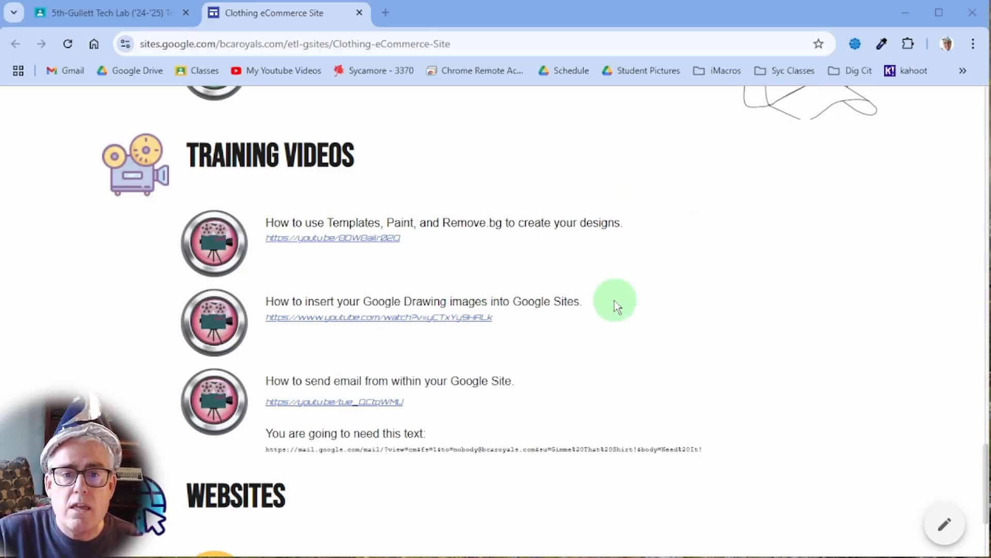
Open Google Sites from the Resources link and create a new Blank site.
scroll(464, 248, "up", 3)
scroll(423, 258, "down", 4)
scroll(458, 249, "up", 3)
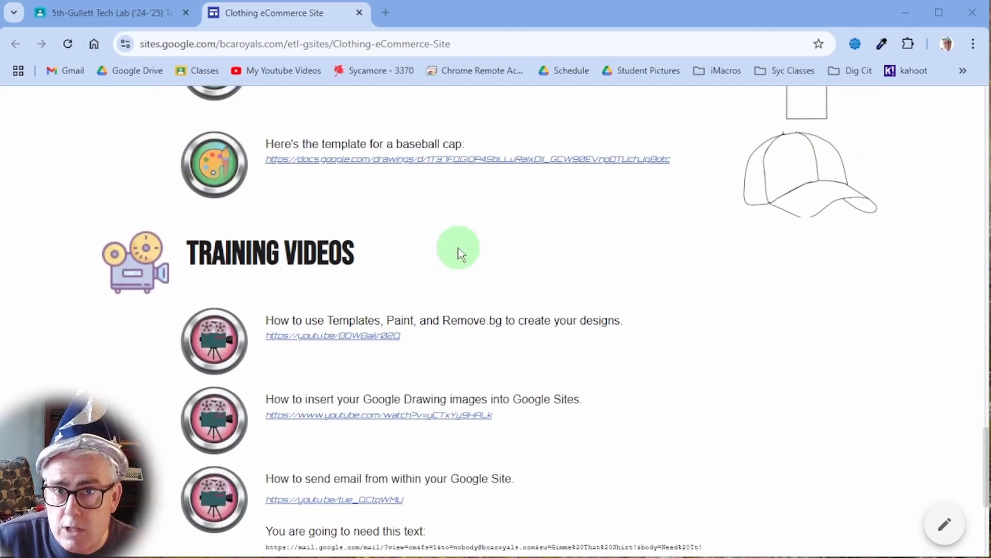
scroll(568, 362, "down", 1)
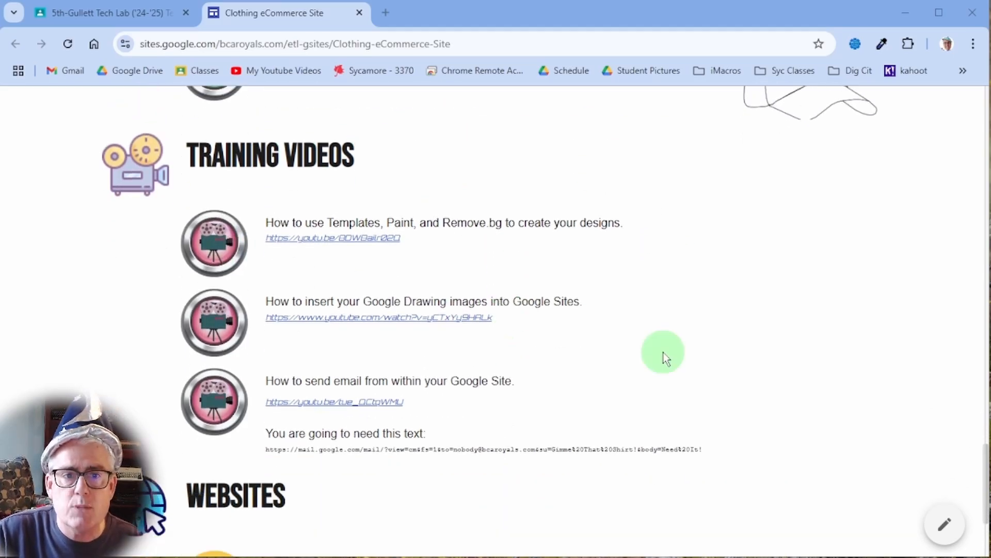
scroll(658, 344, "up", 2)
scroll(658, 344, "down", 1)
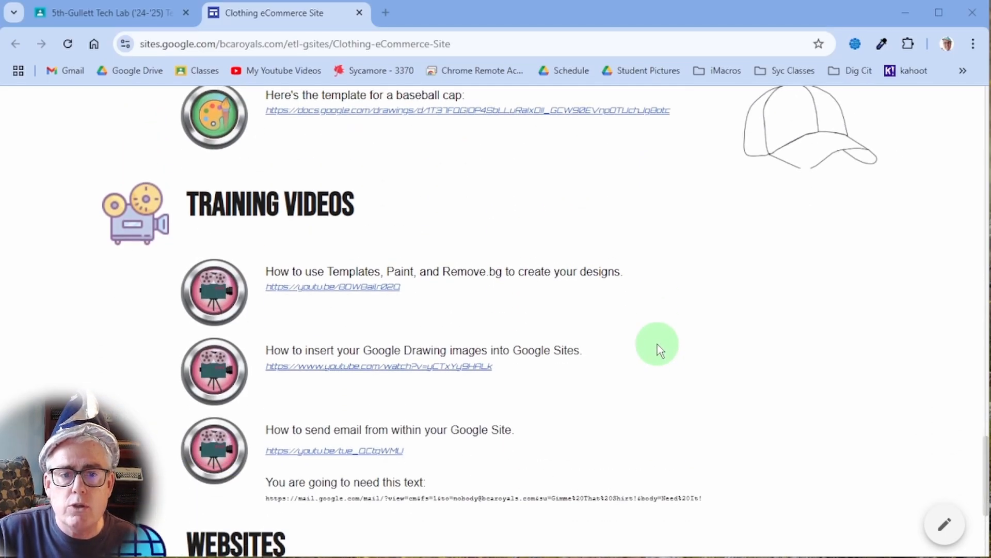
scroll(658, 344, "up", 3)
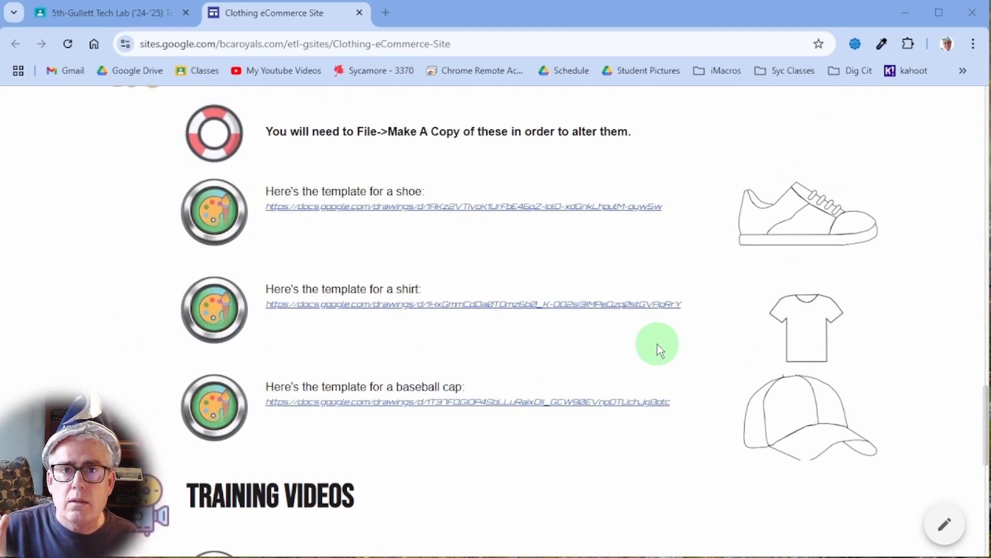
scroll(658, 344, "up", 3)
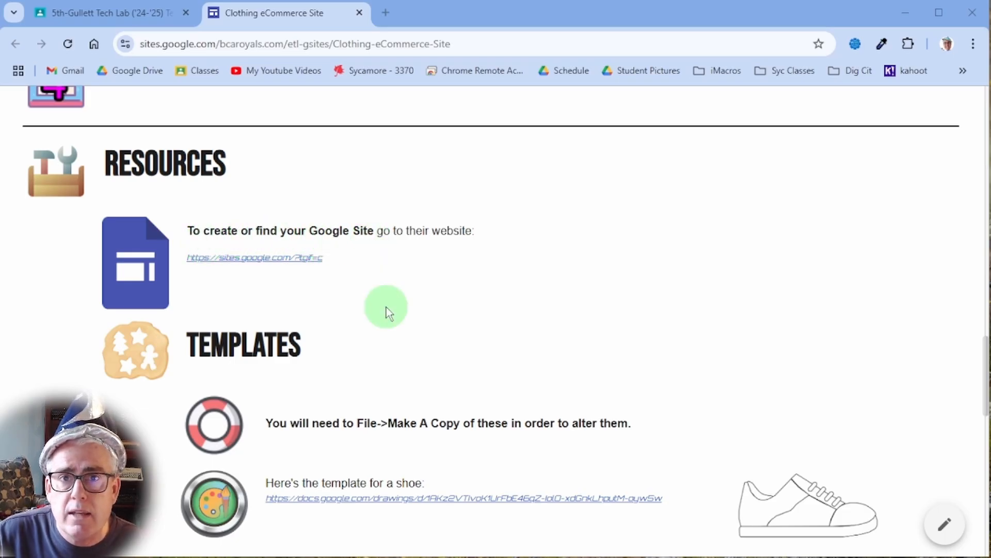
left_click(253, 265)
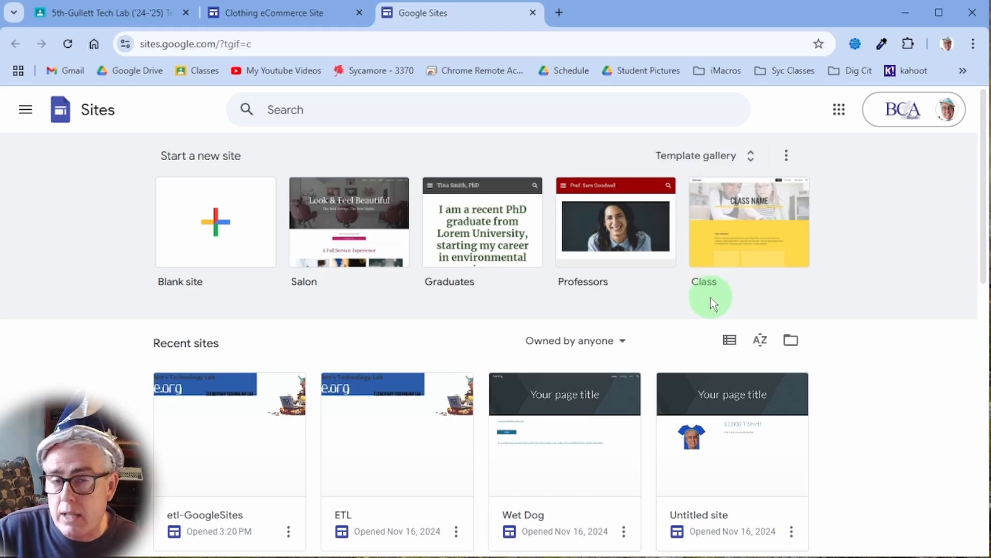
left_click(217, 227)
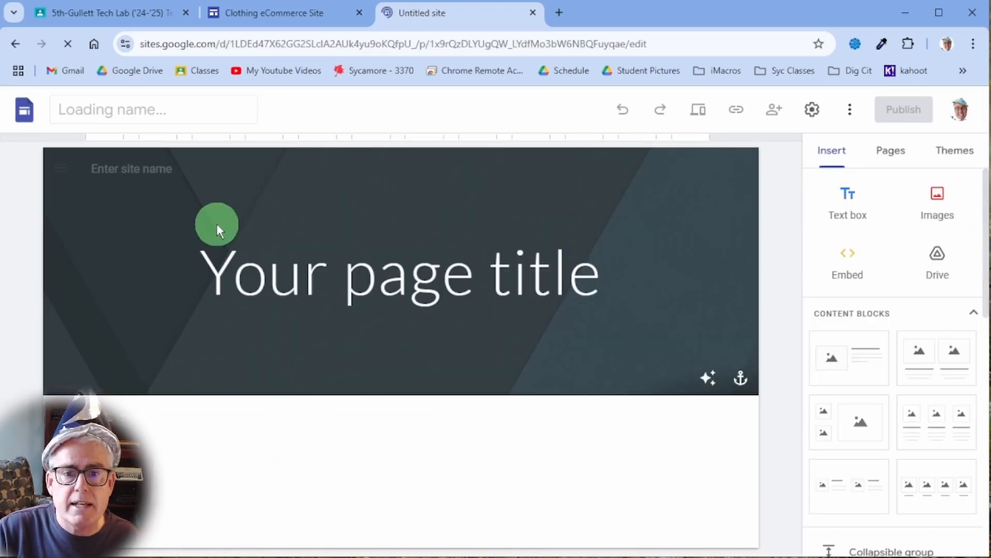
Rename 'Untitled site' to the user's initials followed by 'RadClothingeCommerce'.
left_click(217, 224)
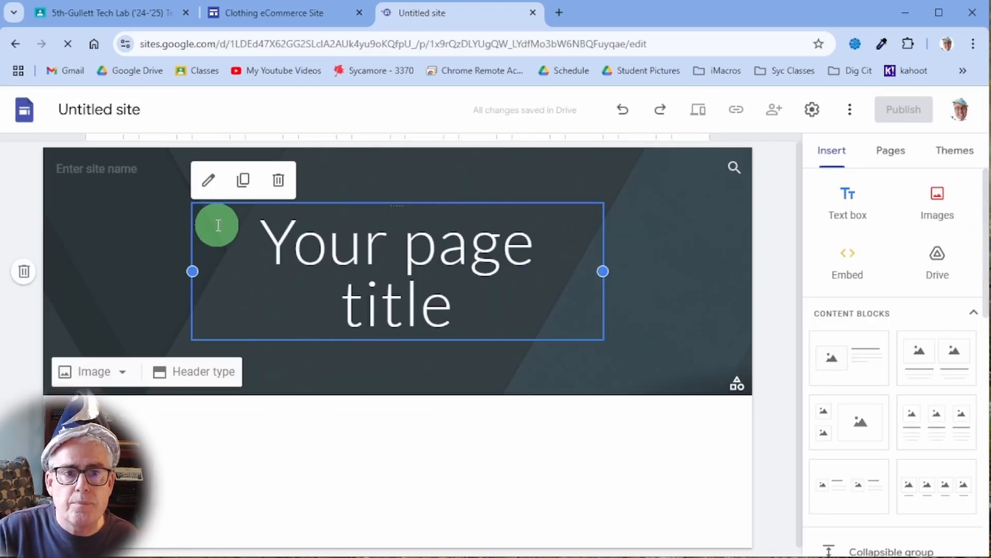
left_click(111, 109)
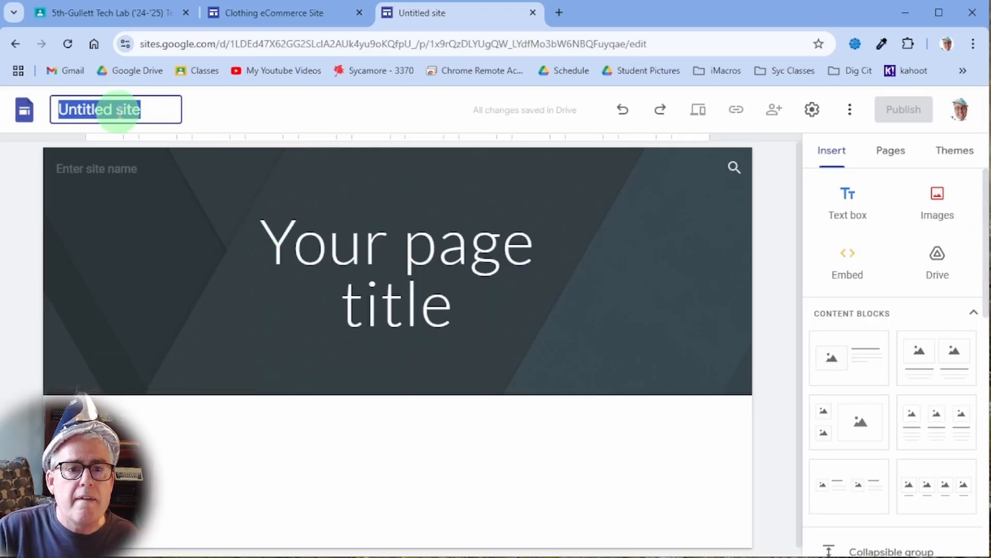
left_click(328, 181)
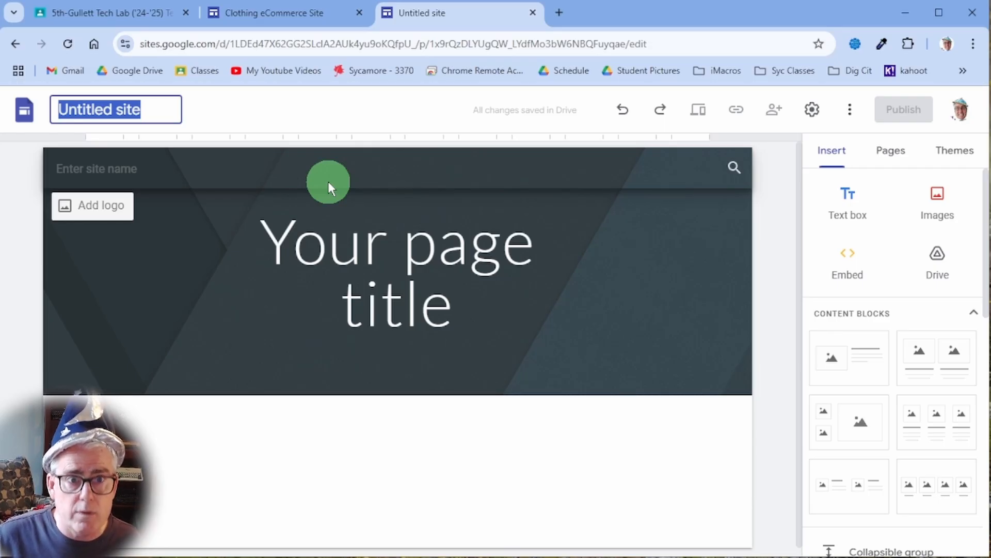
type("djg")
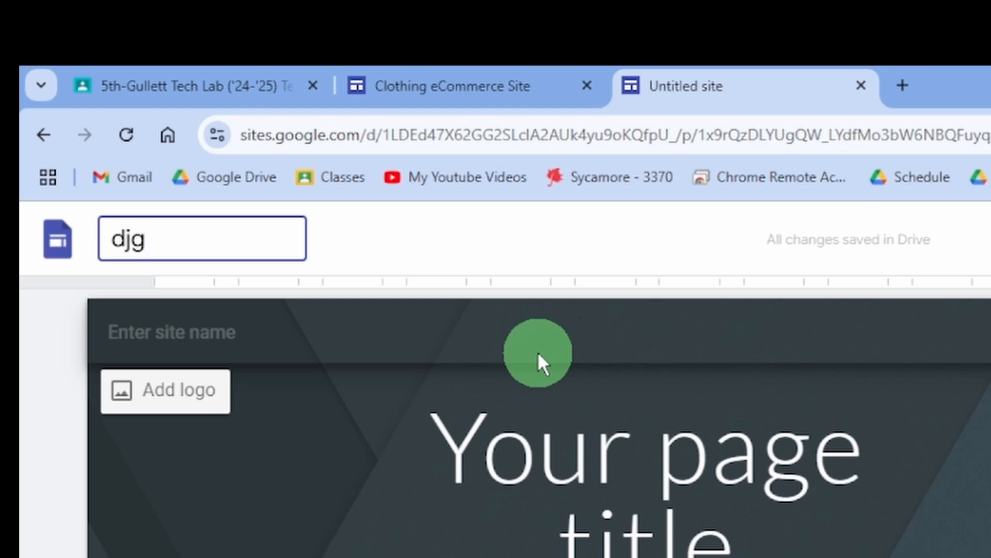
type("Rad")
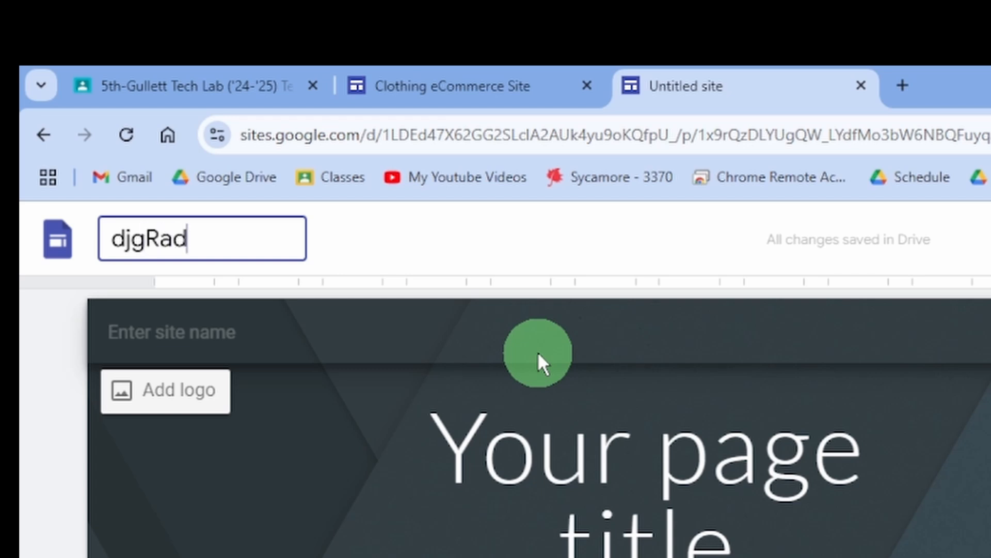
type("Clothing")
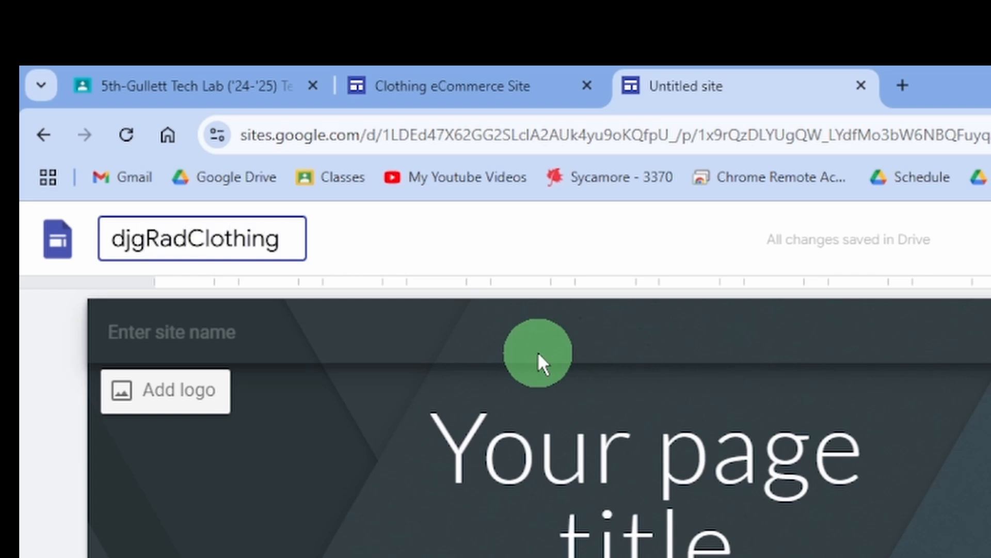
type("eCommerse")
key("BackSpace")
key("BackSpace")
type("c")
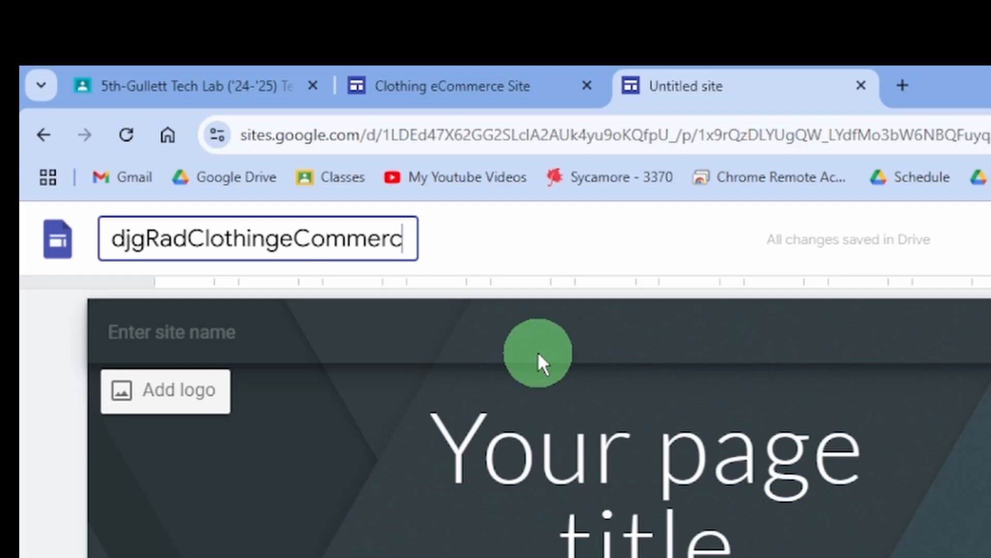
type("e")
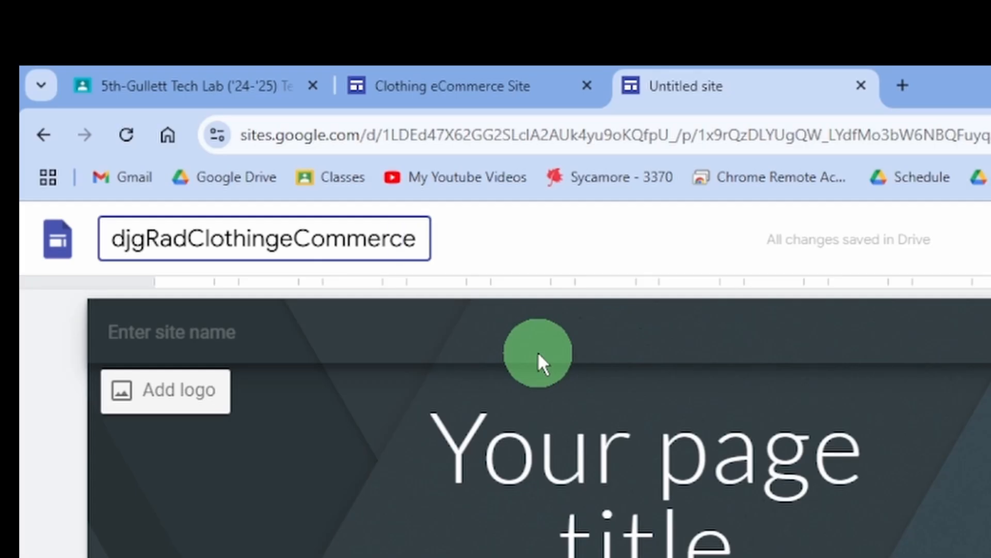
key("Return")
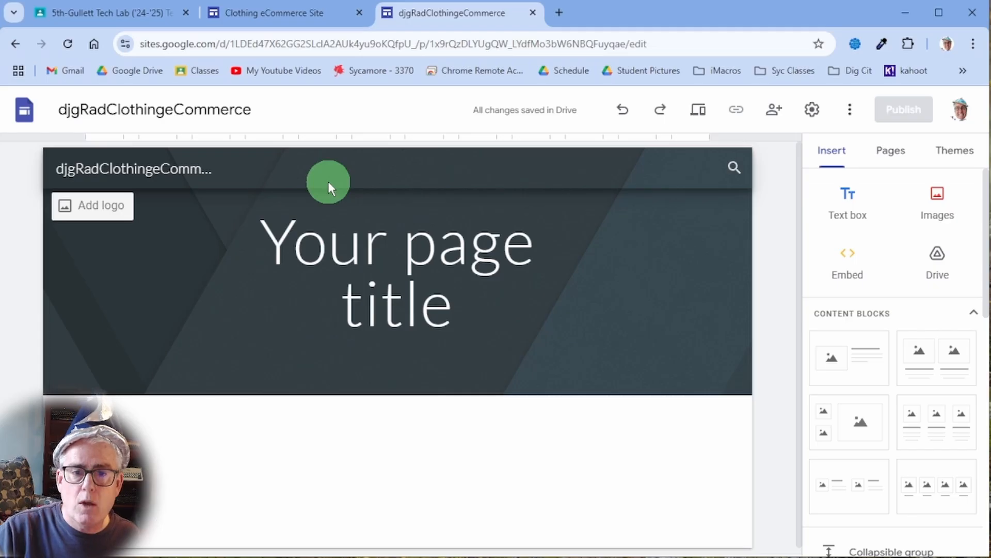
left_click(652, 494)
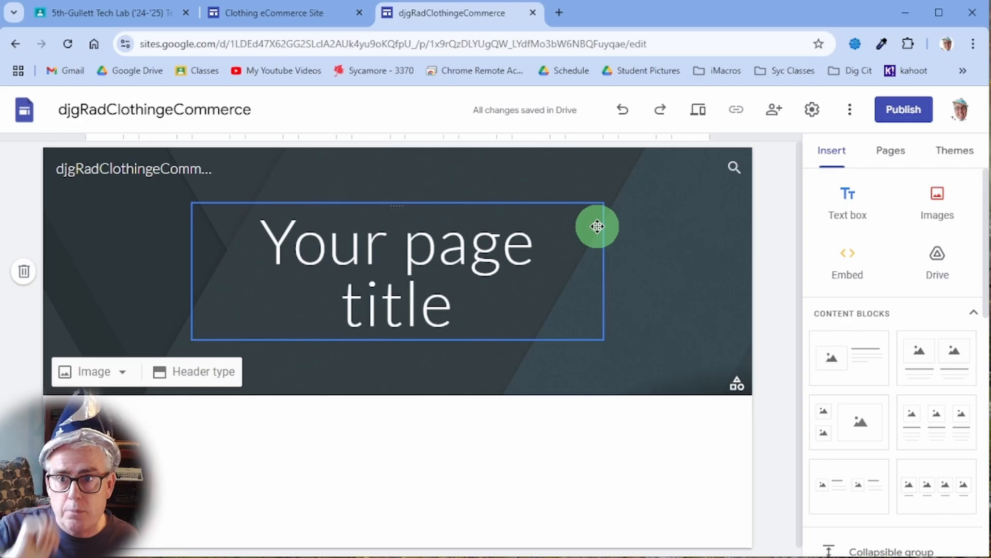
Add a new page named 'Merch!' from the Pages panel.
left_click(898, 153)
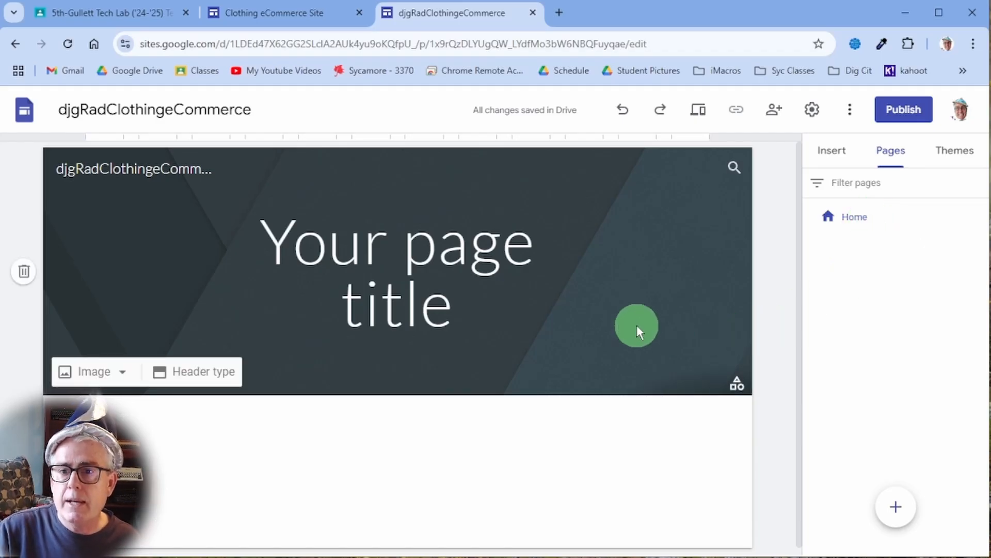
left_click(897, 515)
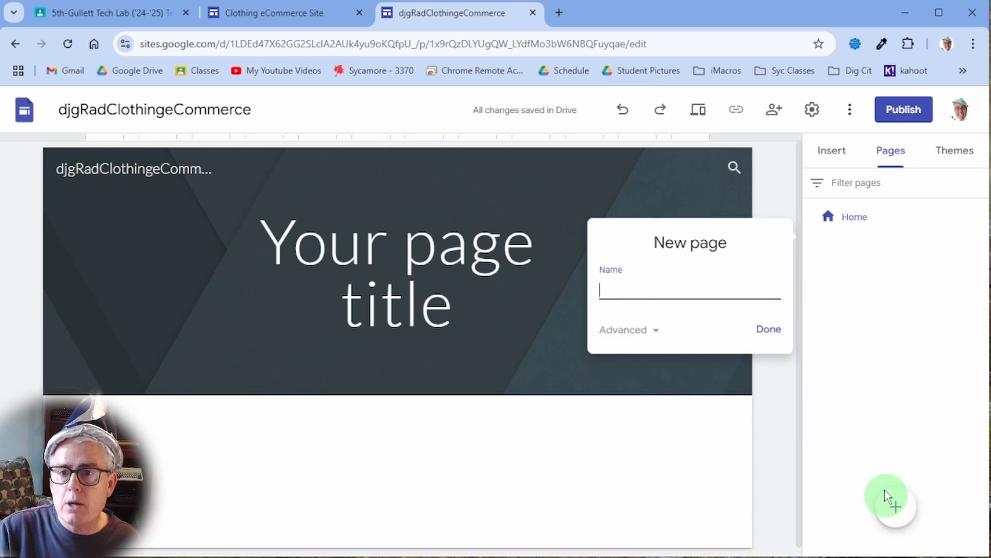
type("M")
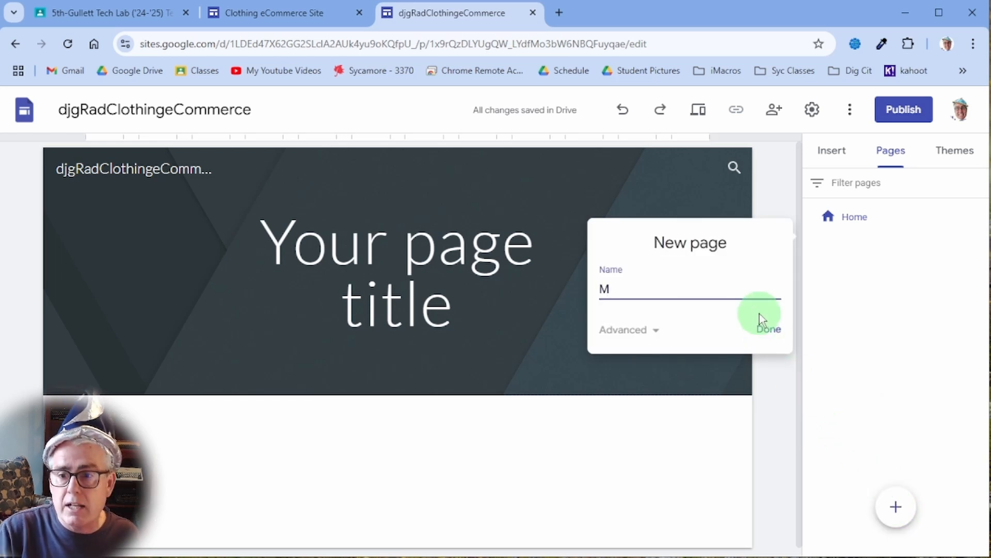
type("erch!")
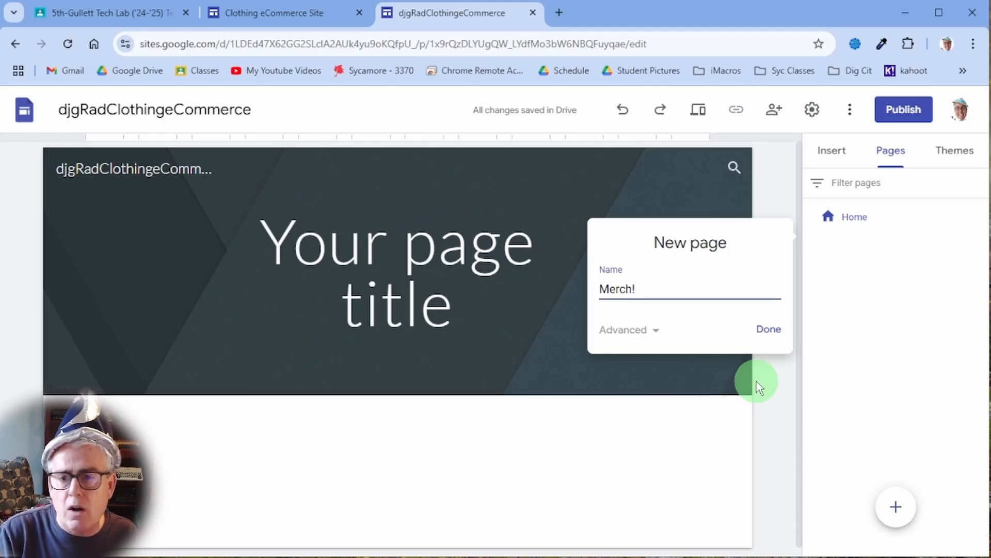
left_click(775, 340)
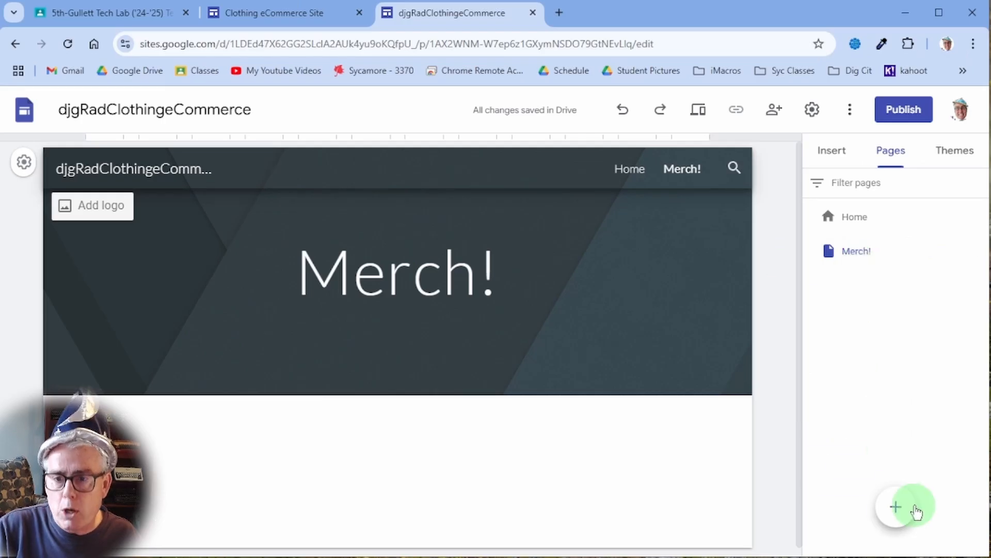
mouse_move(898, 506)
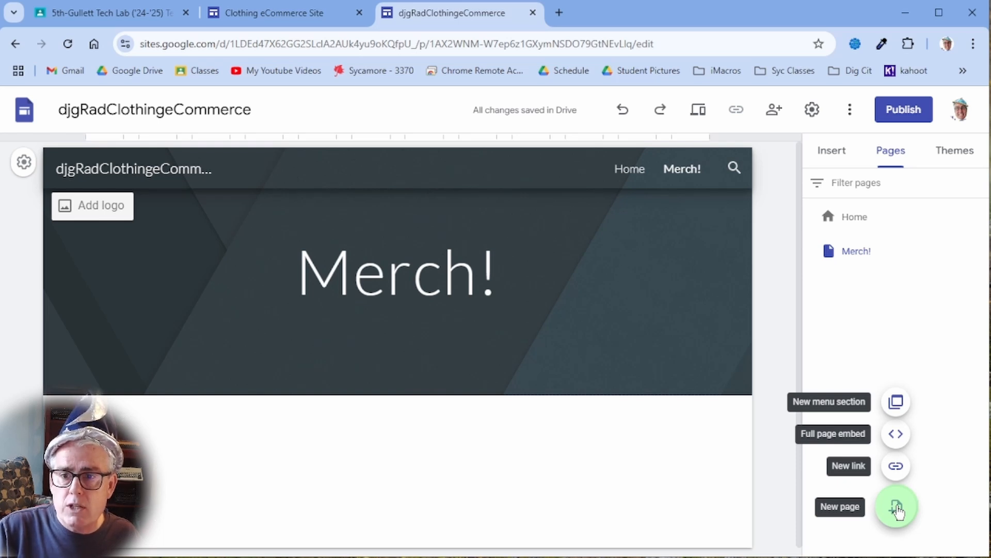
Add a new page named 'Inspiration'.
left_click(897, 509)
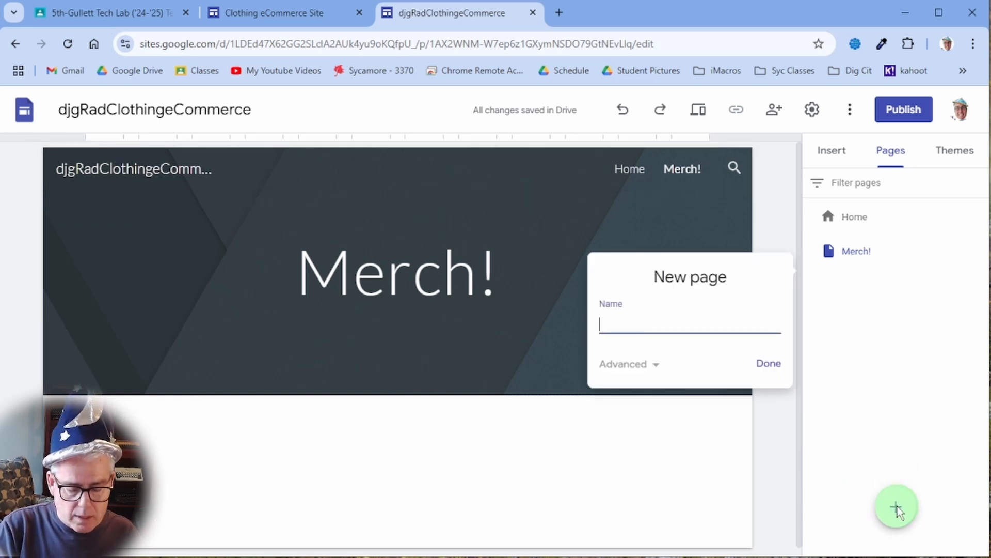
type("My")
key("BackSpace")
key("BackSpace")
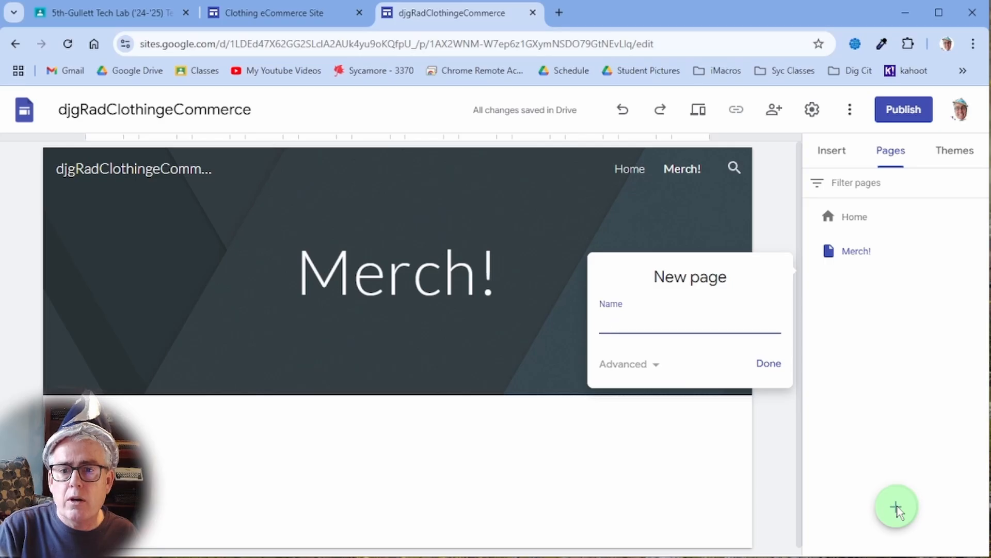
type("Inpsira")
key("BackSpace")
key("BackSpace")
key("BackSpace")
key("BackSpace")
key("BackSpace")
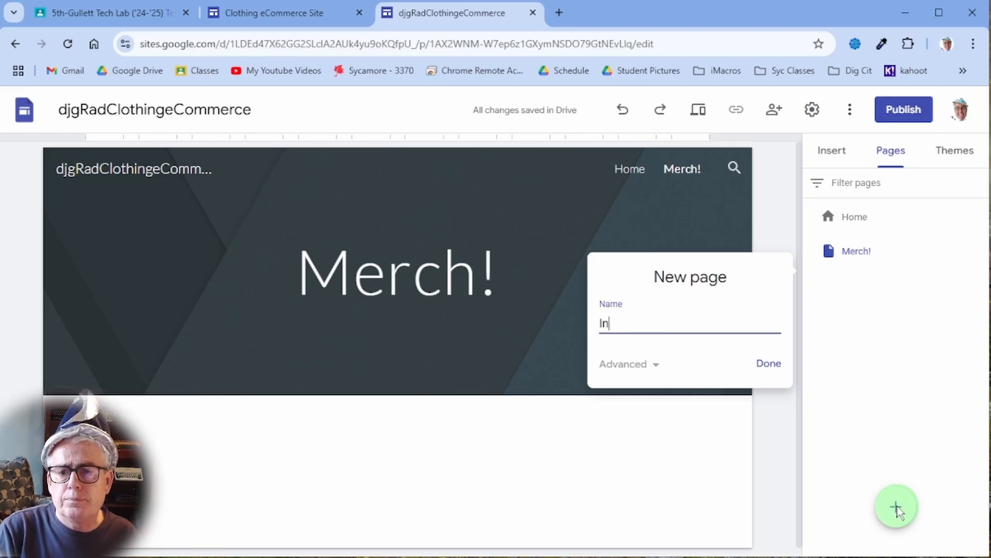
type("spiration")
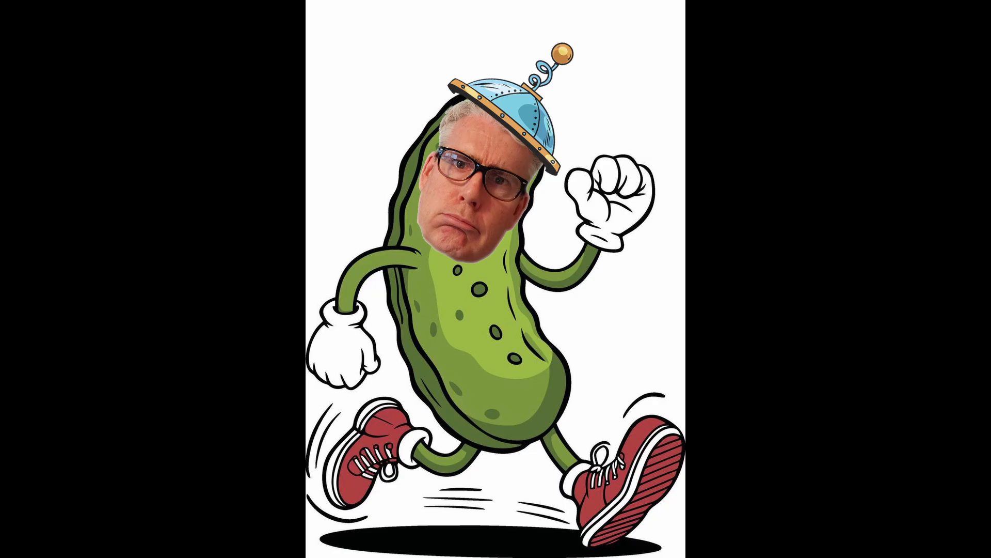
left_click(770, 367)
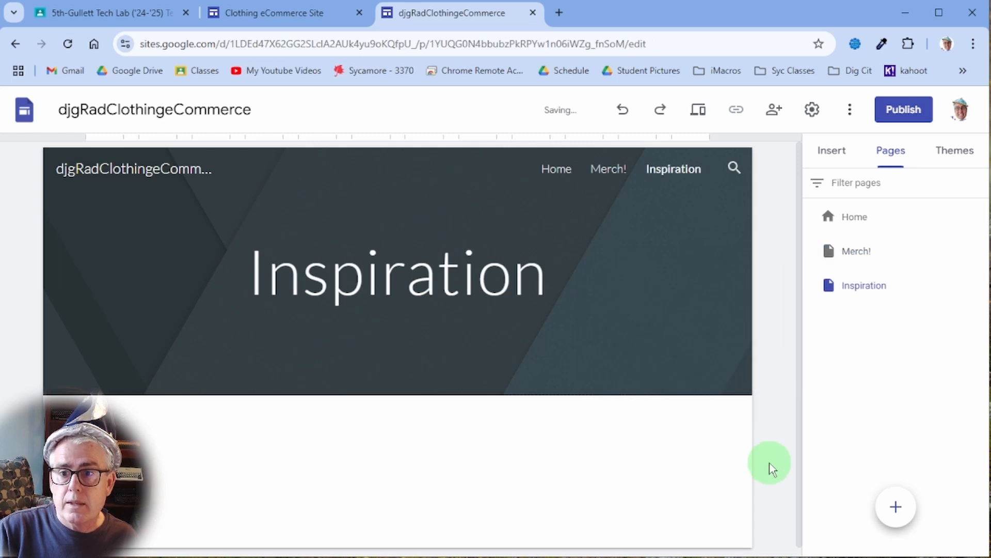
Add another new page named 'Meet The Designer!'.
left_click(892, 519)
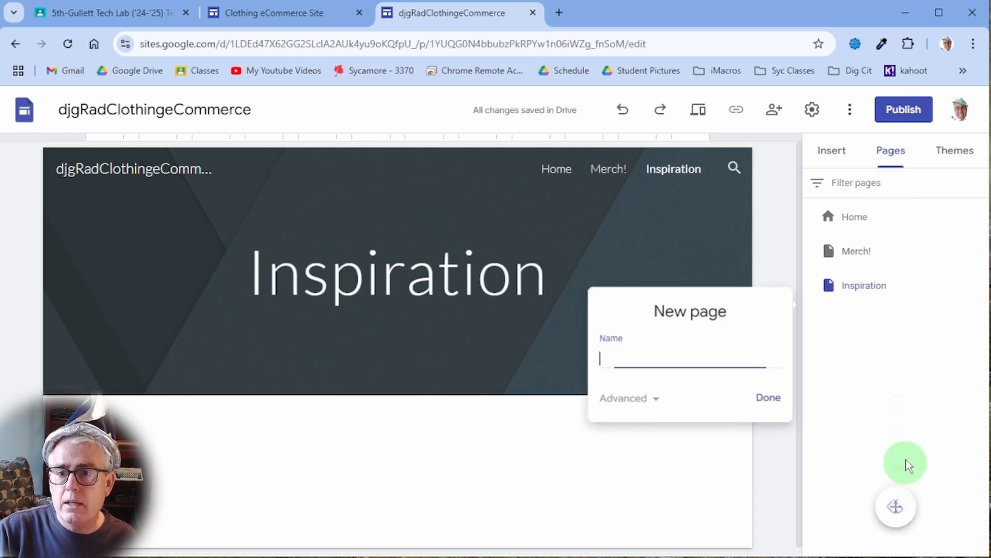
type("Meet ")
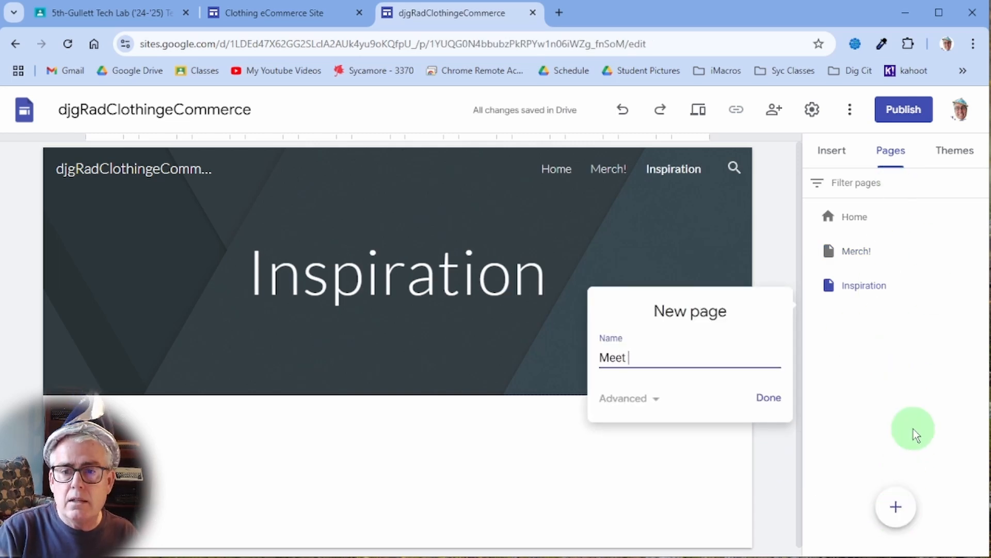
type("The Desi")
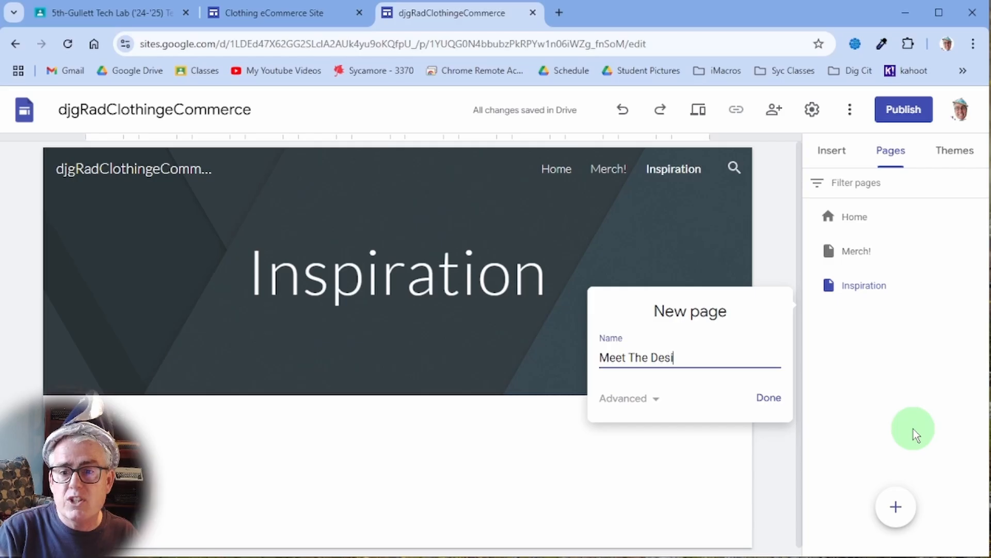
type("gner!")
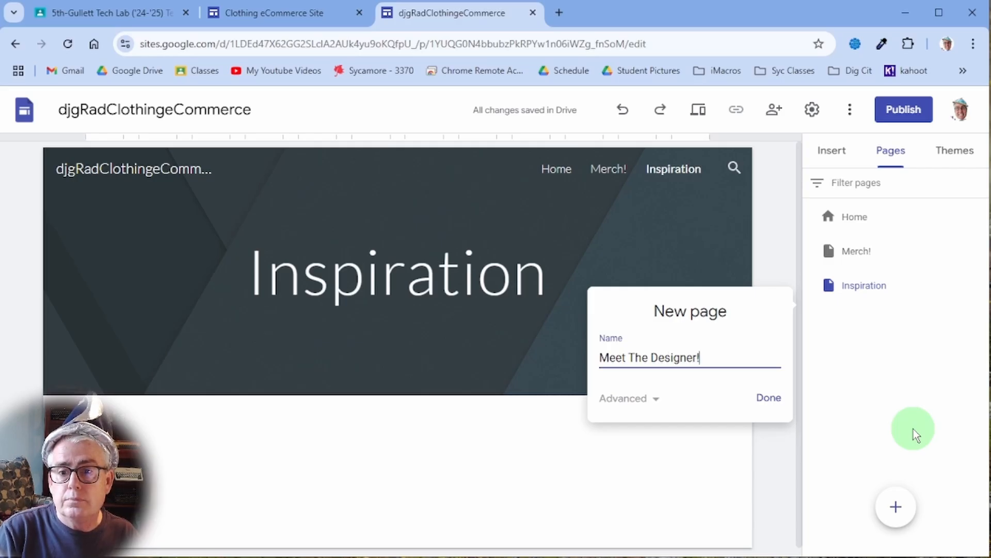
left_click(768, 398)
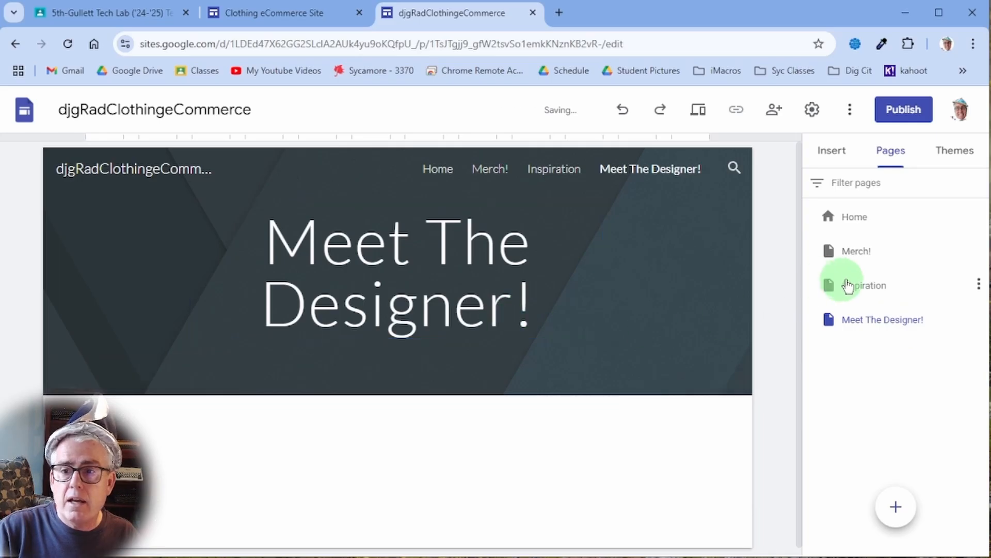
Append an exclamation mark to the Inspiration page name, making it 'Inspiration!'.
left_click_drag(847, 284, 900, 284)
double_click(901, 288)
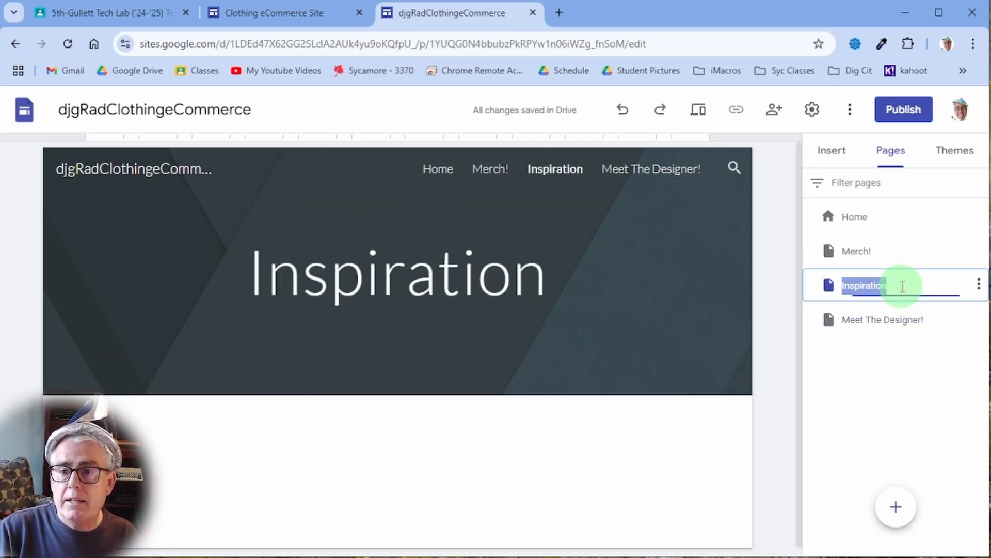
left_click(913, 287)
type("!")
key("Return")
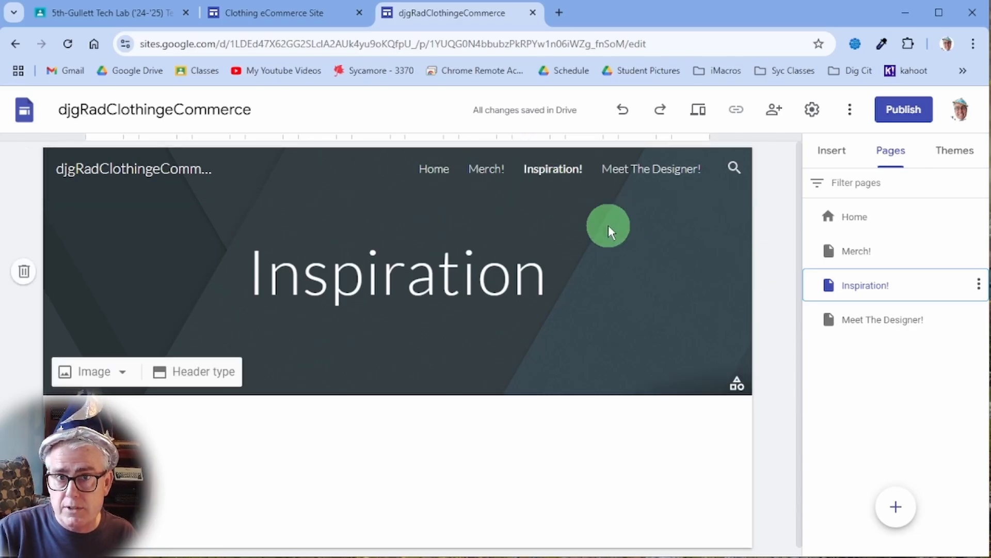
Replace the Home page's 'Your page title' placeholder with 'Rad Clothing!'.
left_click(892, 218)
left_click(388, 294)
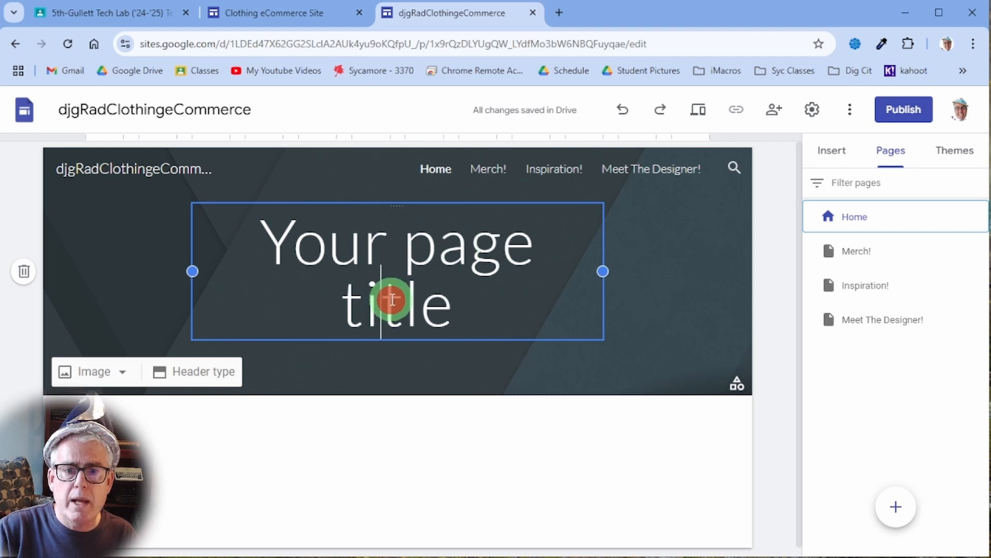
left_click(462, 292)
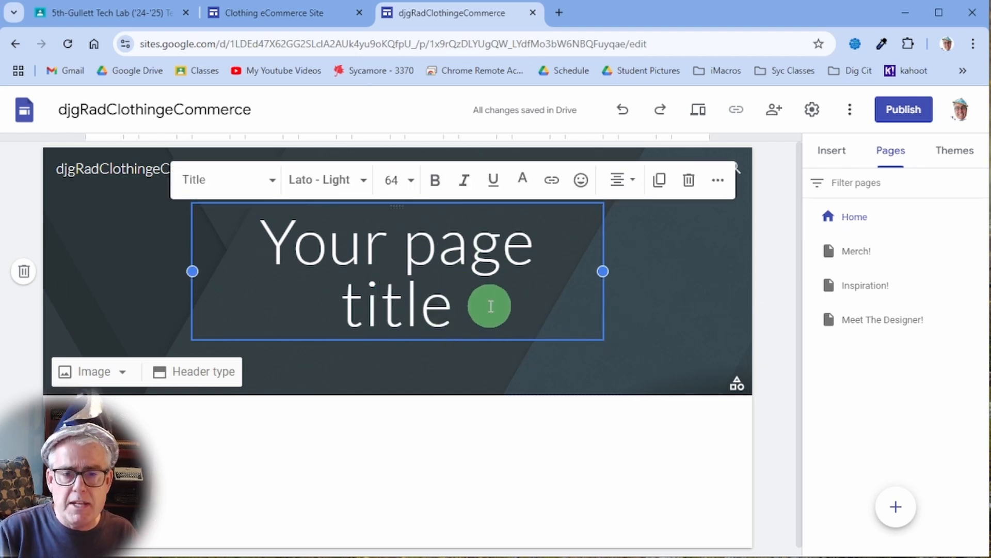
key("ctrl+a")
key("Left")
key("shift+Down")
key("shift+End")
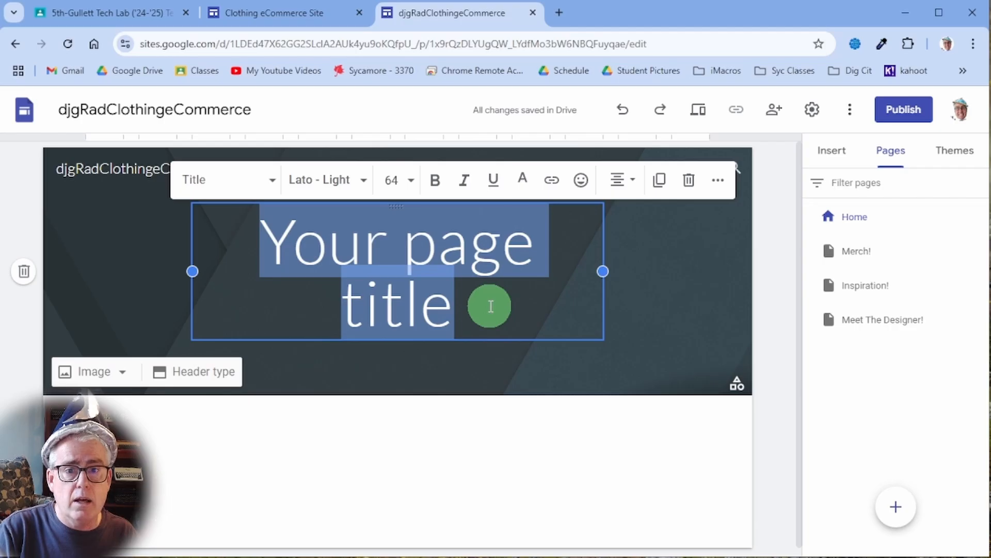
type("Rad Clothing")
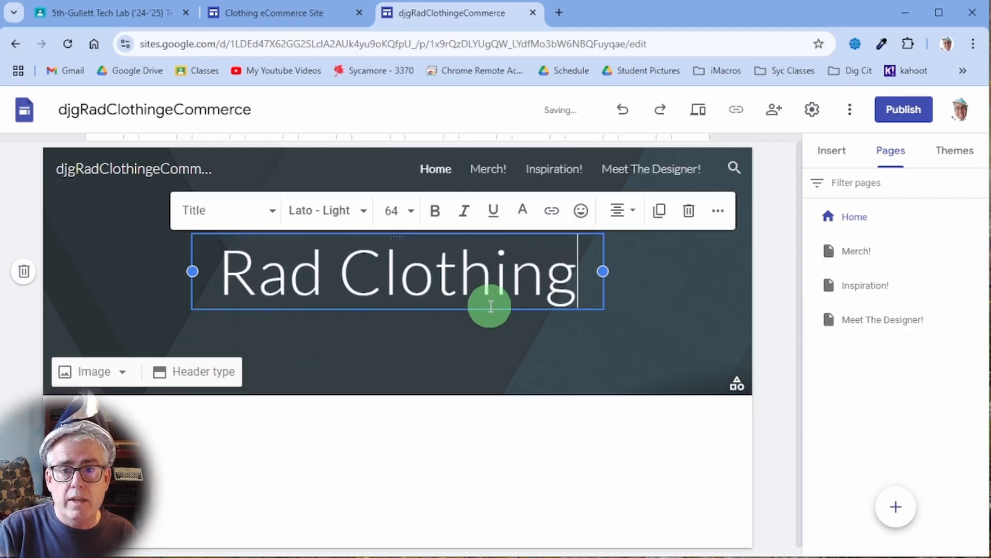
type("!")
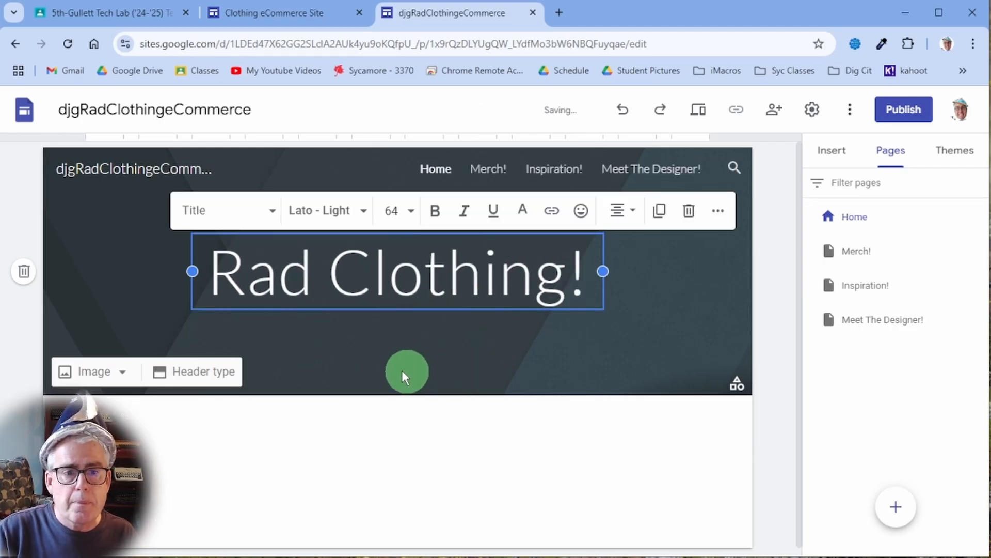
left_click(352, 384)
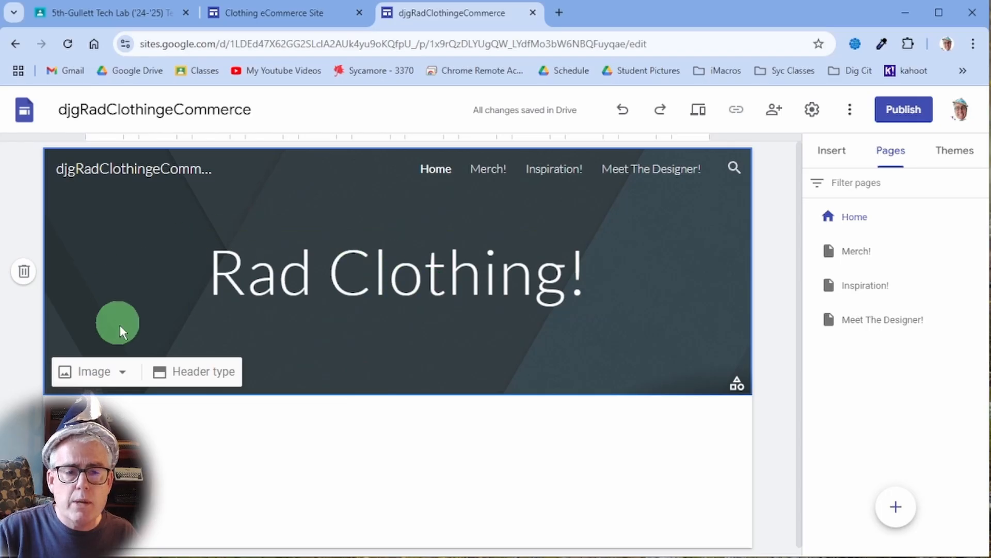
Set the Home header background to the rainbow geometric kaleidoscope image from the Gallery.
left_click(122, 378)
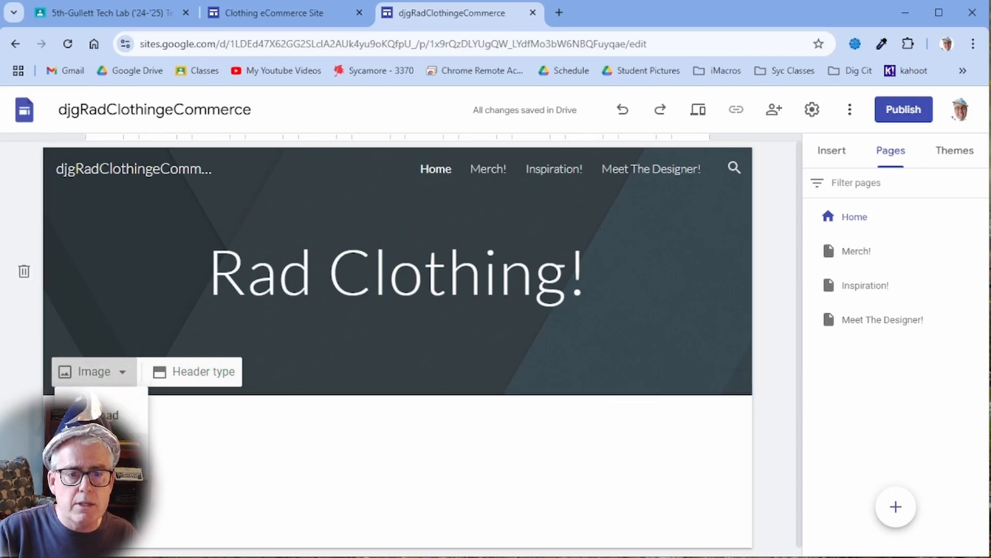
left_click(162, 442)
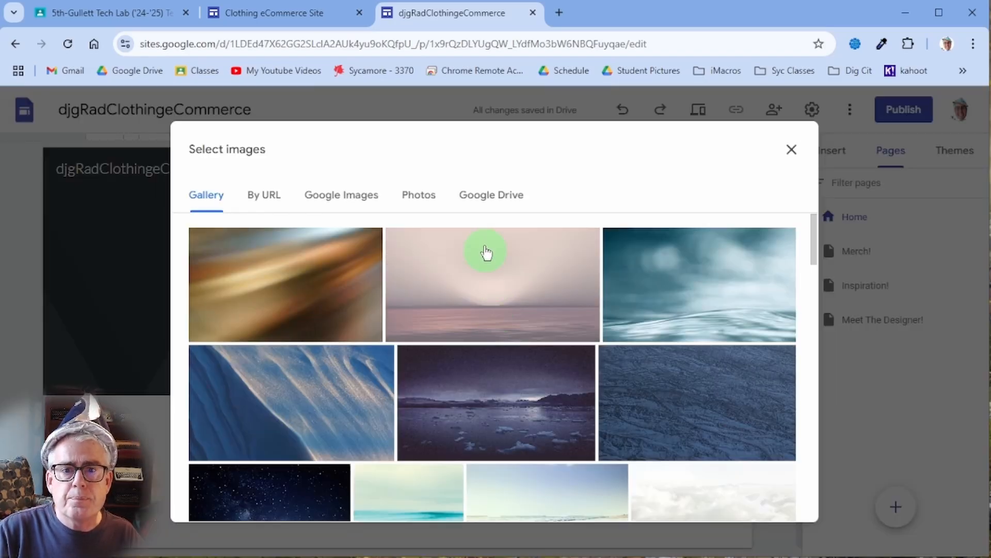
scroll(545, 393, "down", 10)
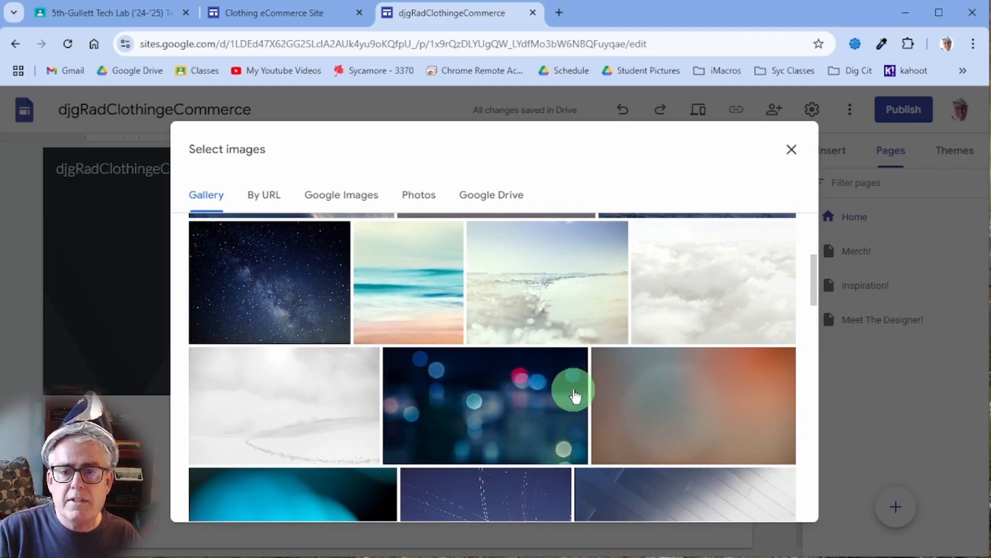
scroll(581, 443, "down", 10)
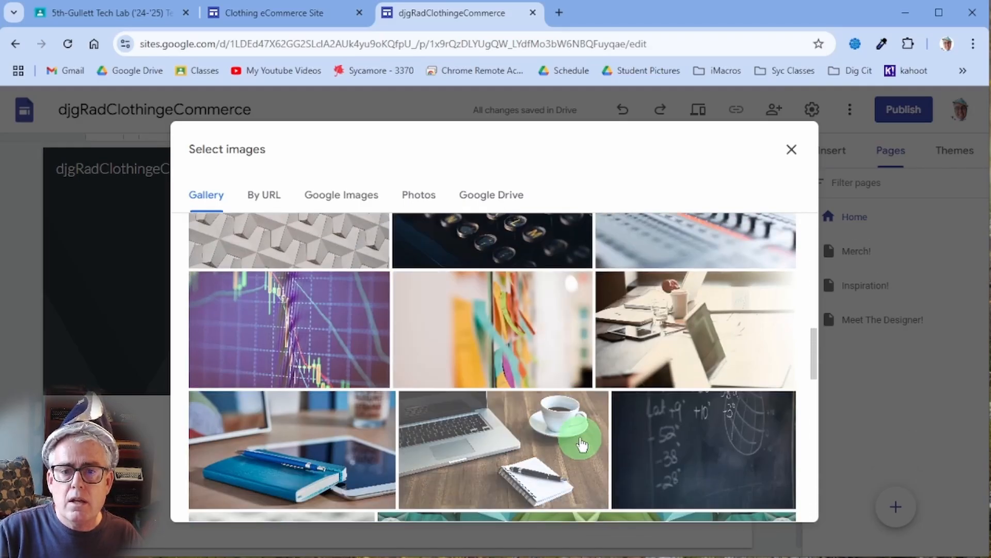
scroll(580, 443, "down", 4)
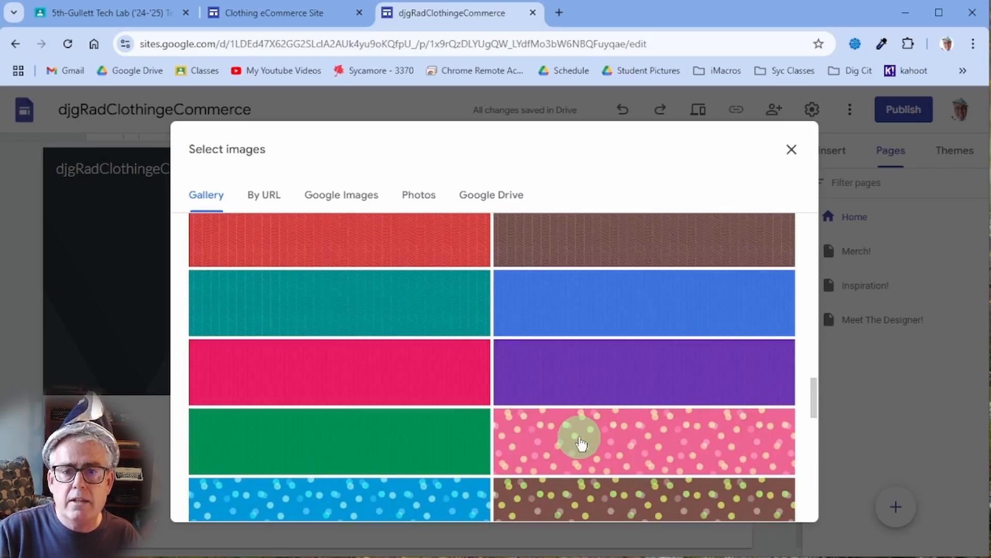
scroll(581, 443, "up", 3)
scroll(580, 443, "down", 7)
scroll(581, 443, "down", 10)
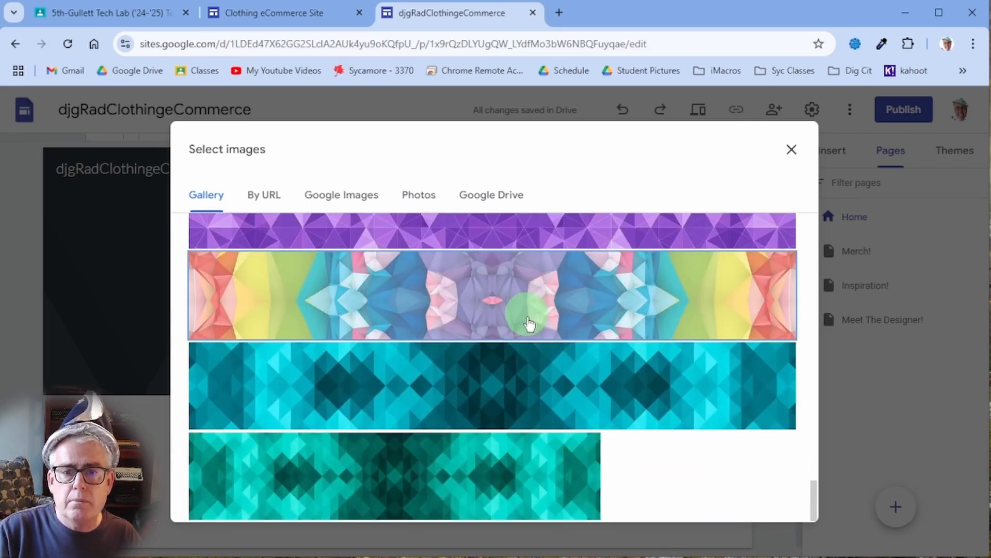
left_click(532, 330)
left_click(769, 499)
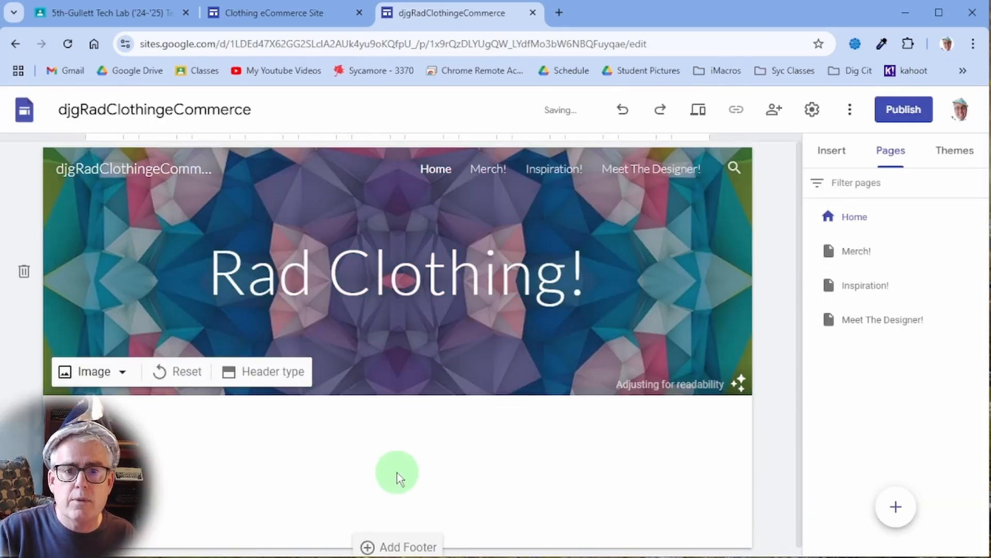
Switch the side panel to the Insert options for text boxes, images and content blocks.
mouse_move(628, 362)
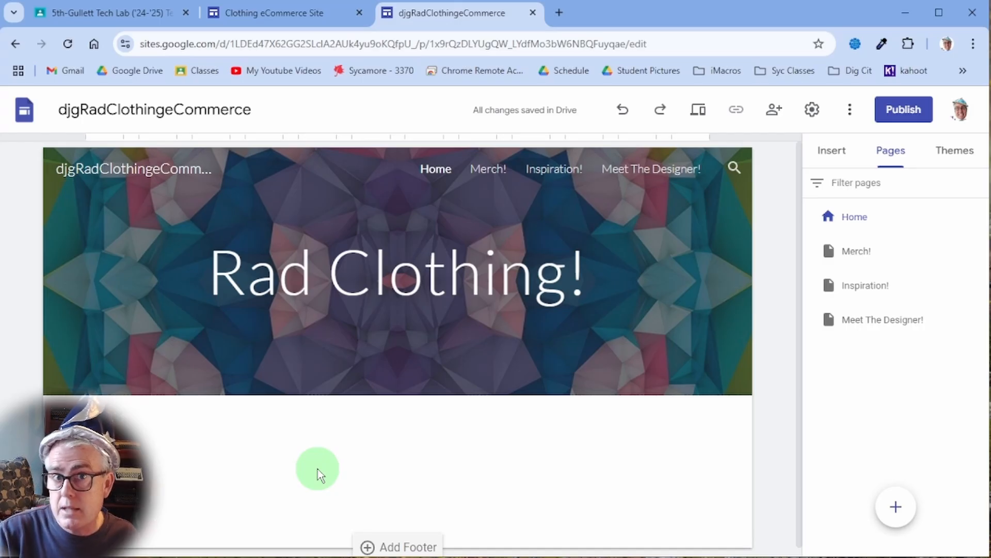
scroll(404, 437, "down", 1)
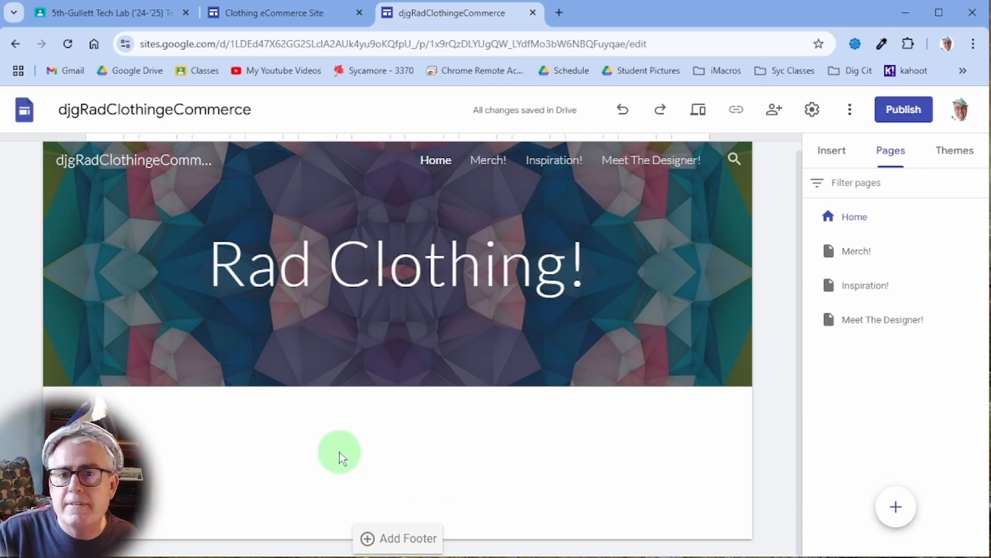
left_click(444, 268)
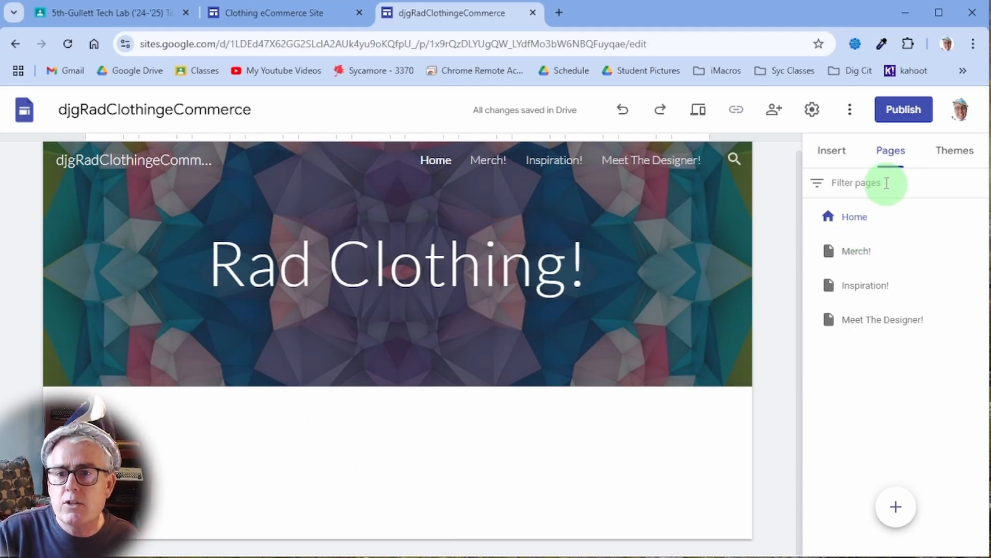
left_click(831, 150)
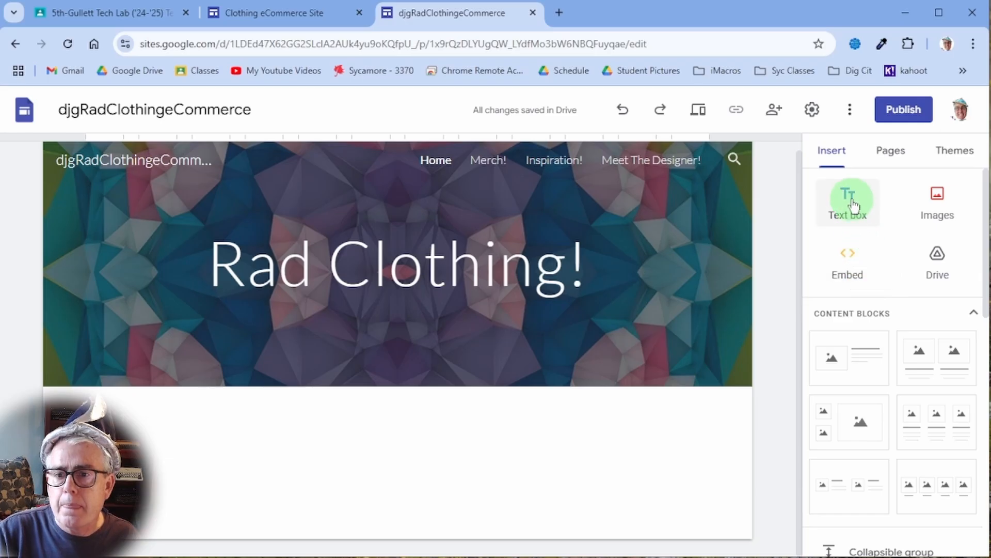
Add a text box under the header: "Rad Clothing" opened its doors in 2002, sharing the designer's world via clothing.
left_click(850, 202)
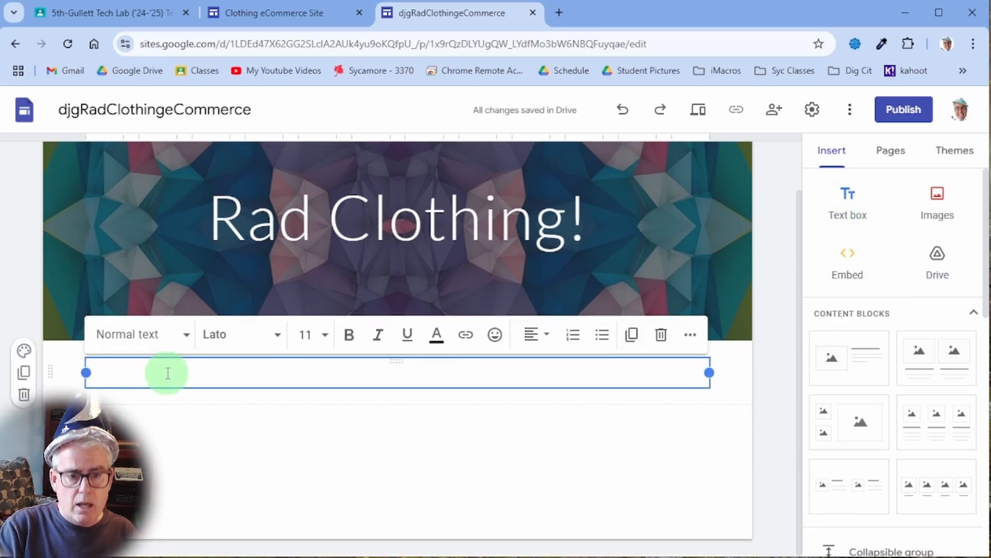
type("\"Rad Clo")
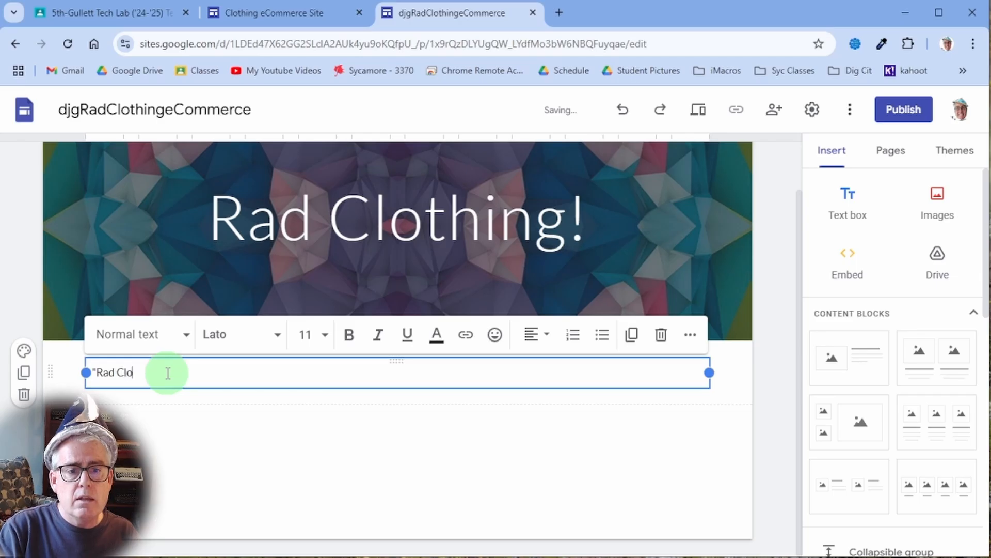
type("thing\" ope")
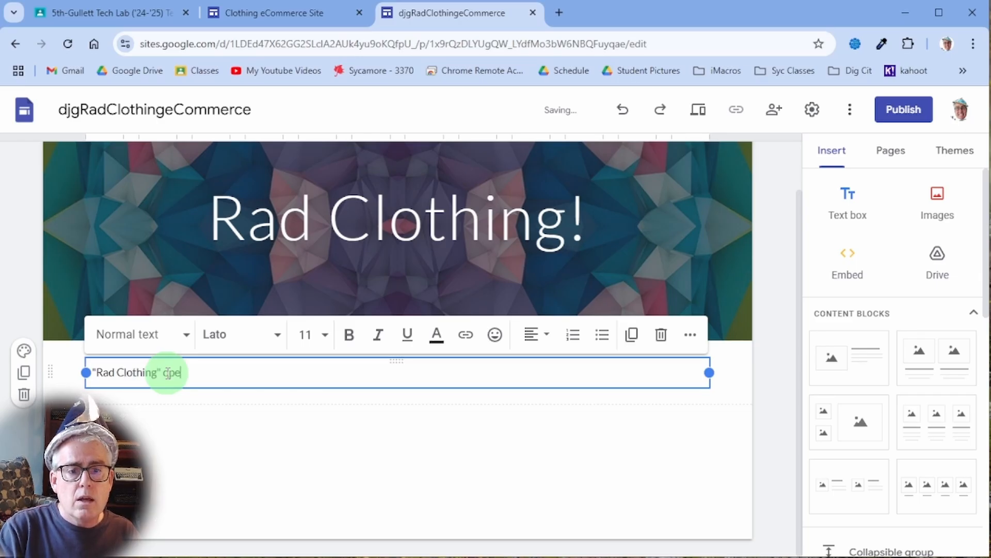
type("ned its doors")
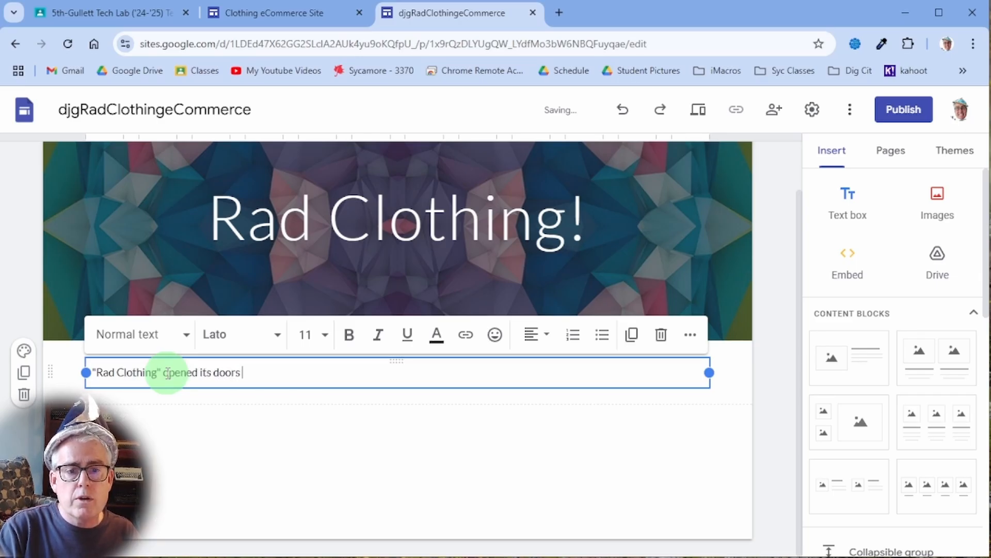
type(" in 2002")
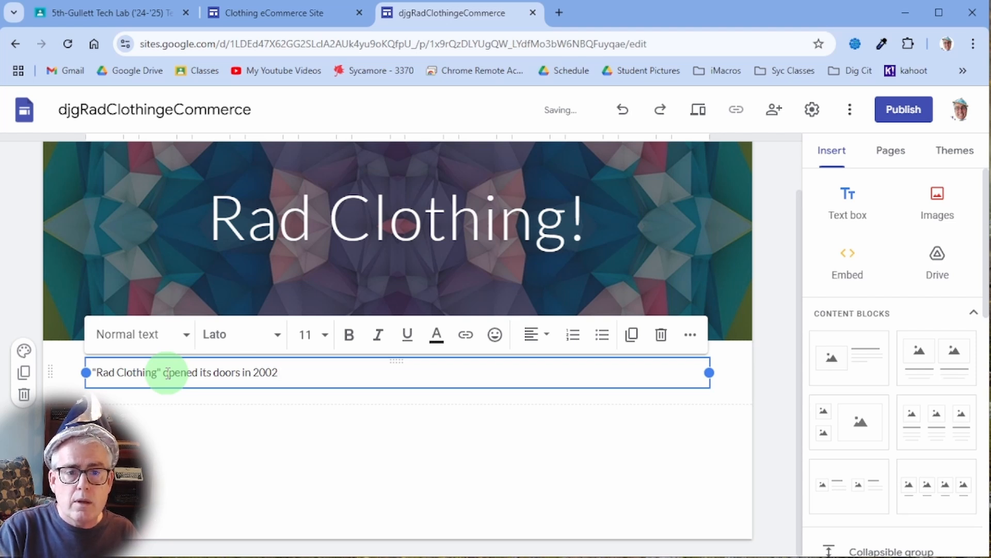
type(" to share the")
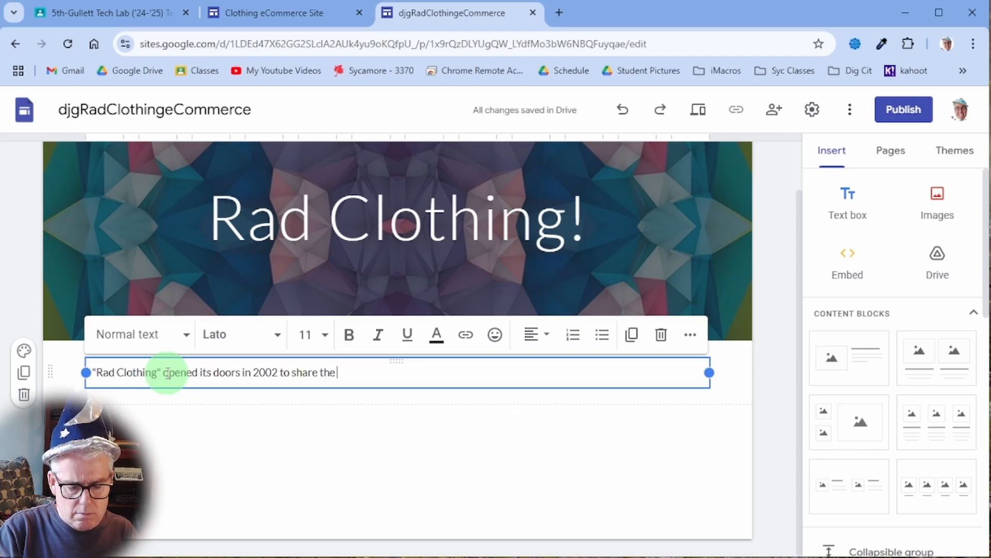
type(" world of Mr. Gull")
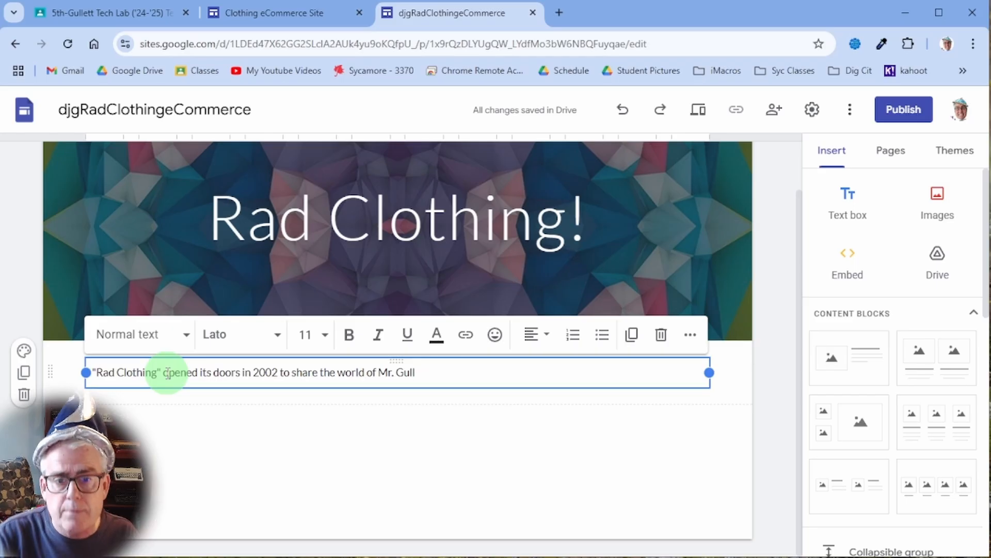
type("ett")
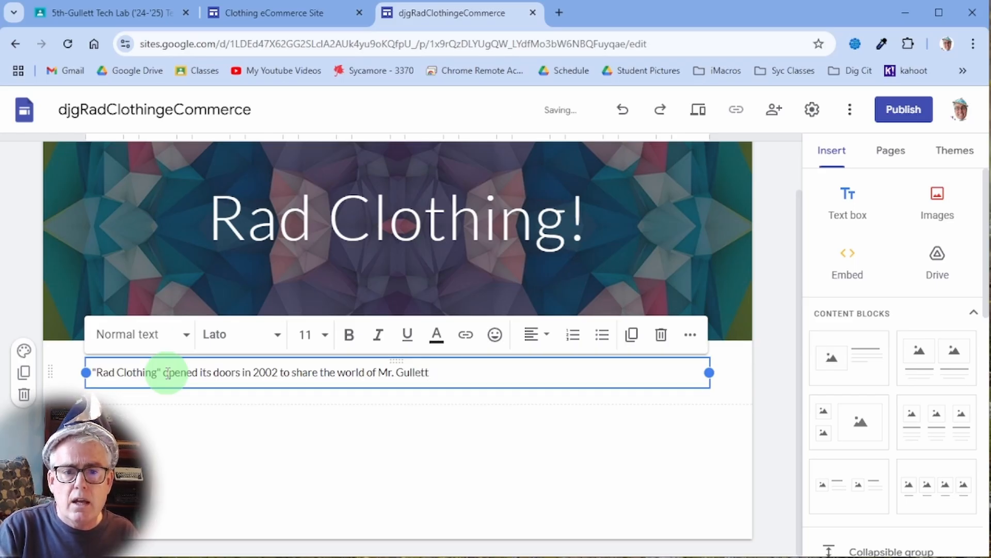
type(" via clothing!")
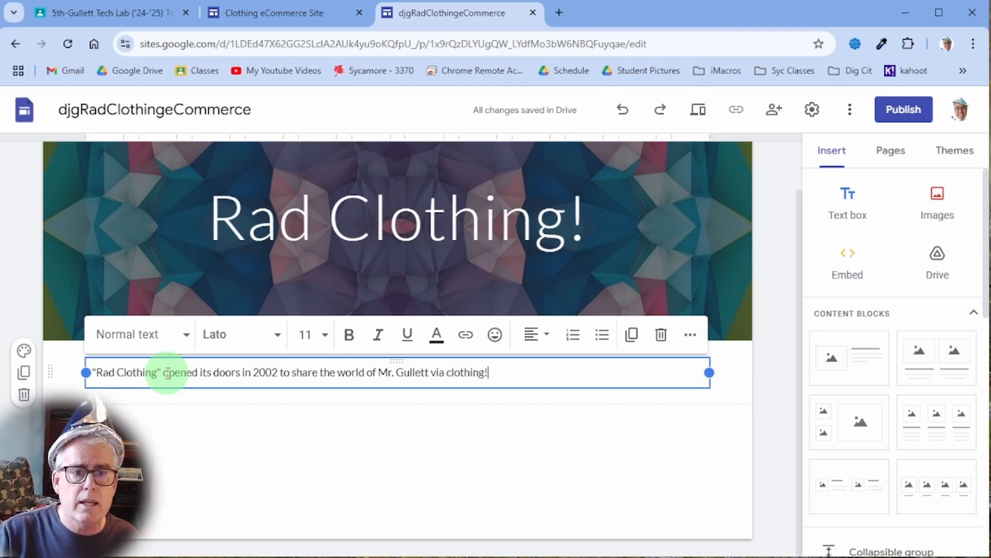
left_click(413, 450)
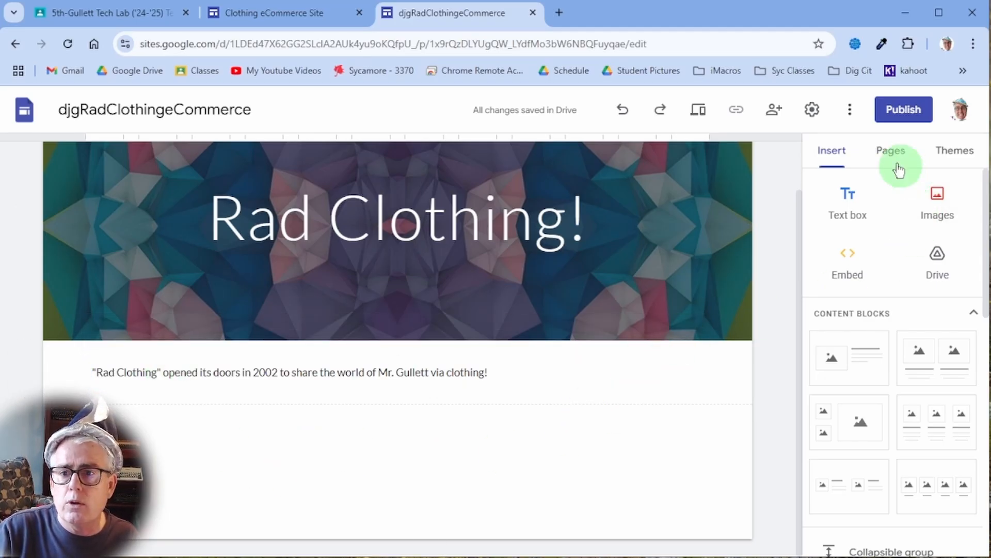
Scroll up to review the intro paragraph and the Wet Dog collapsible group on Home.
scroll(622, 257, "up", 1)
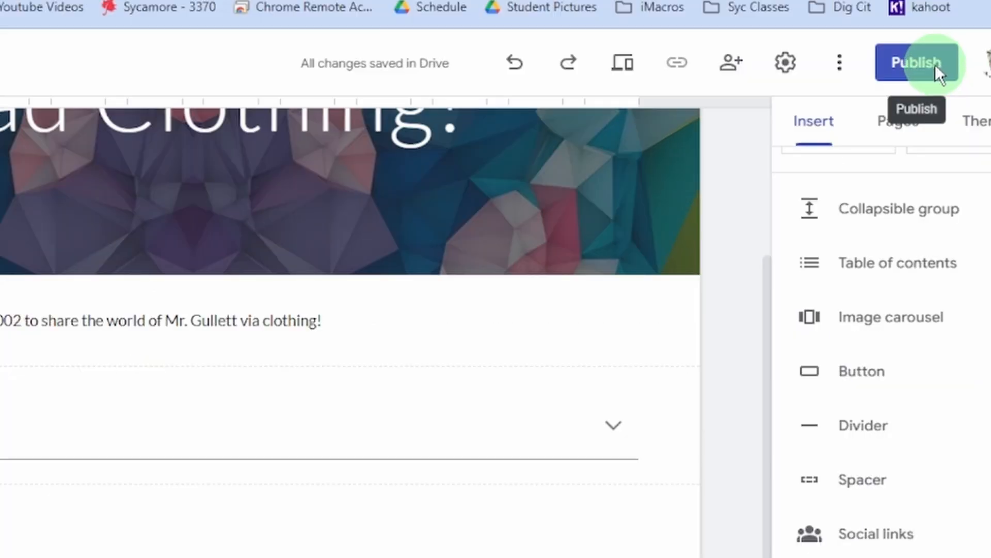
Publish the djgRadClothingeCommerce site with the published site viewable by anyone (Public).
left_click(899, 118)
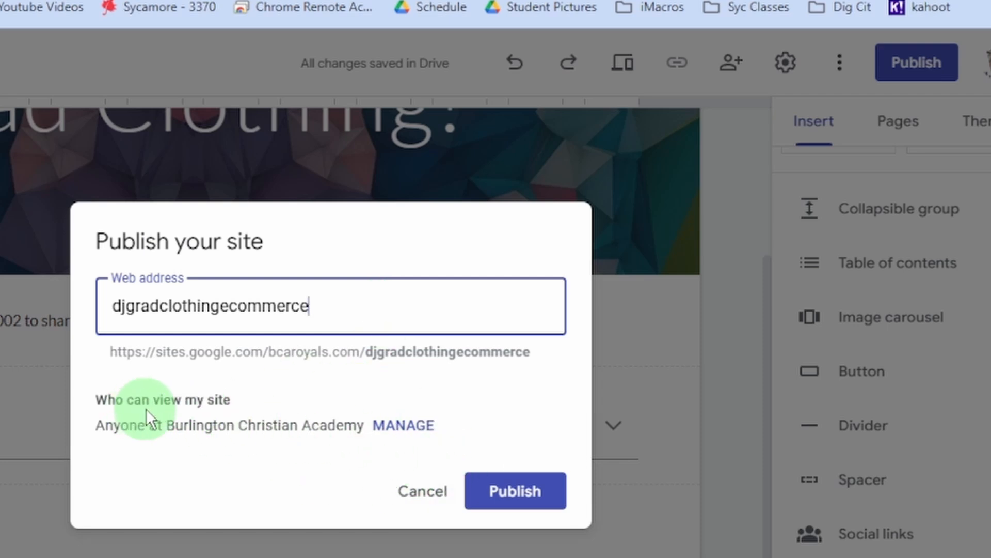
left_click(401, 433)
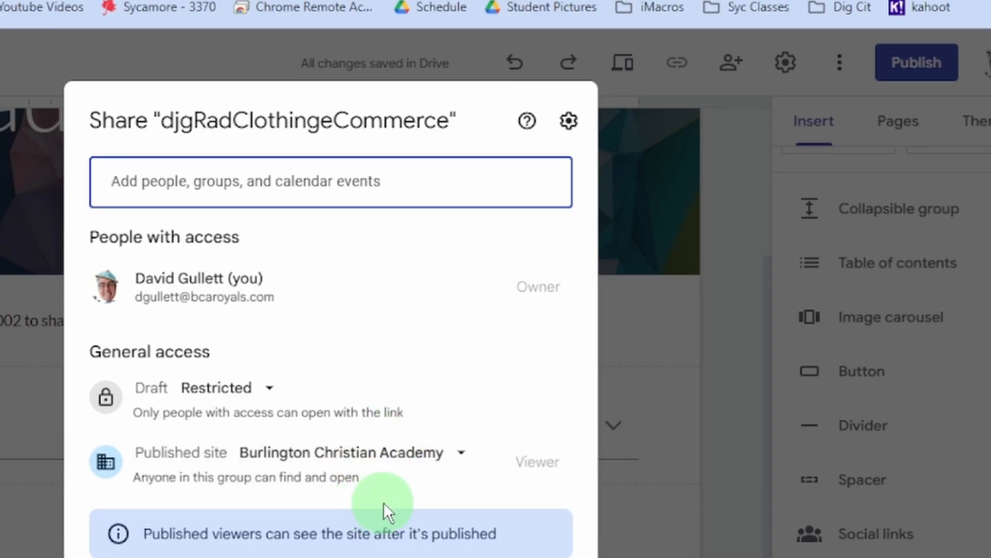
left_click(461, 452)
left_click(434, 342)
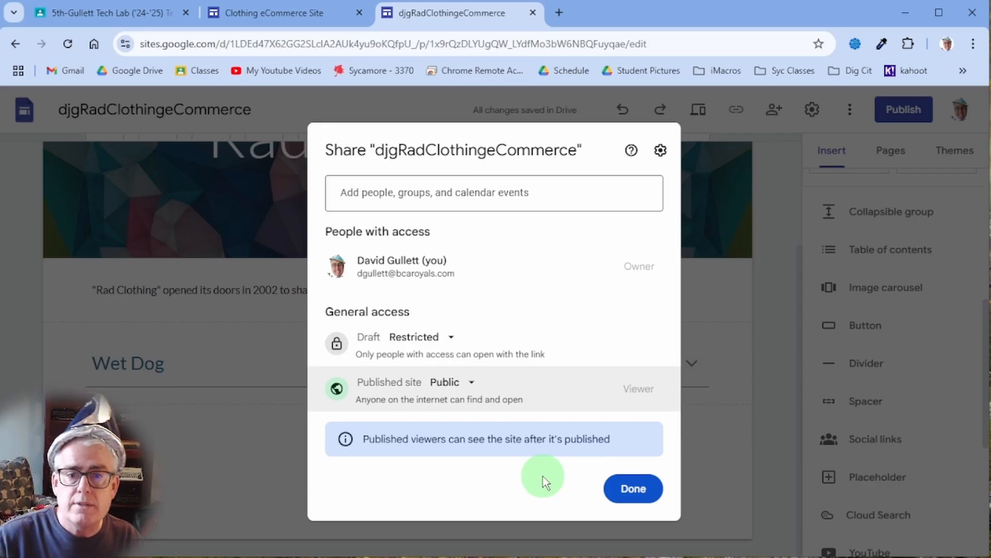
left_click(625, 485)
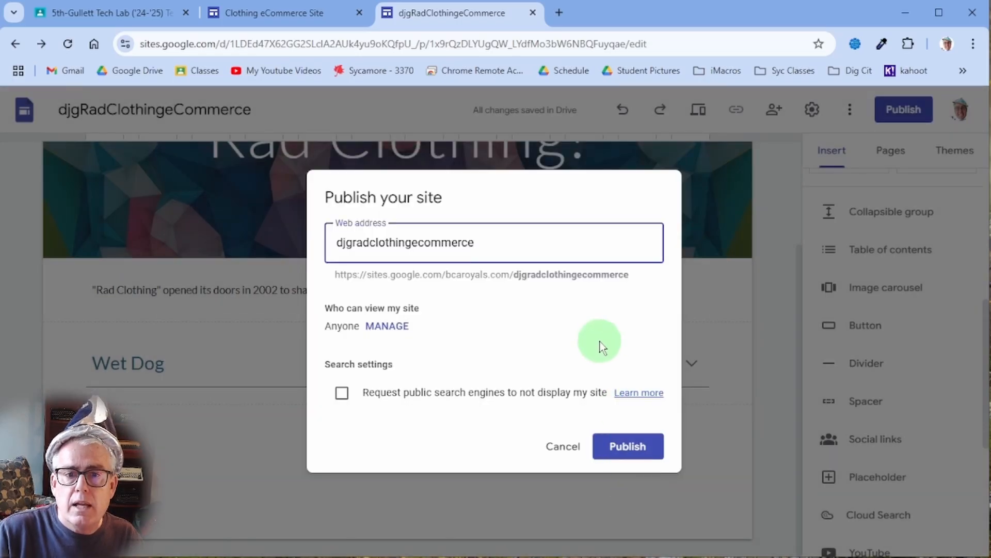
left_click(627, 445)
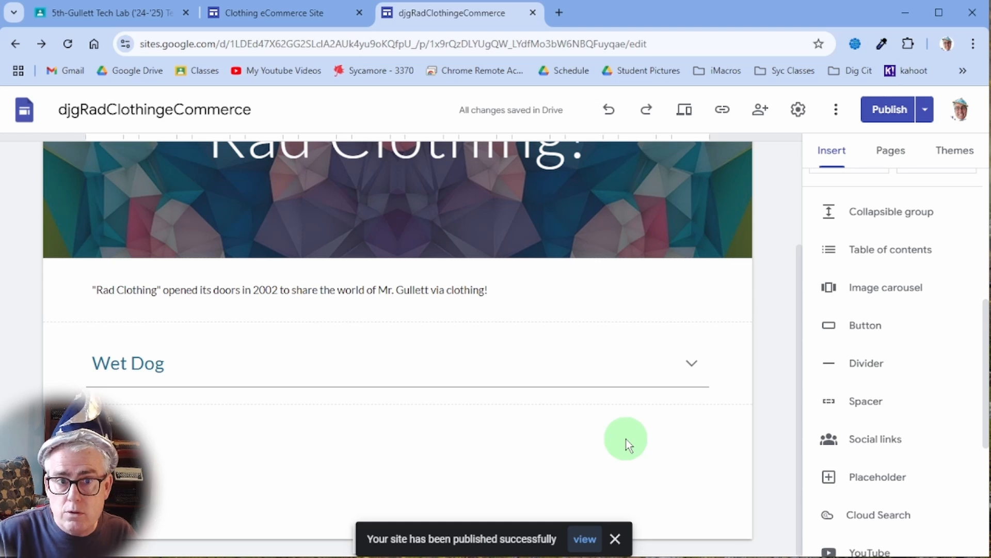
Select elements on the Home page, including the Wet Dog collapsible group and header banner.
right_click(627, 385)
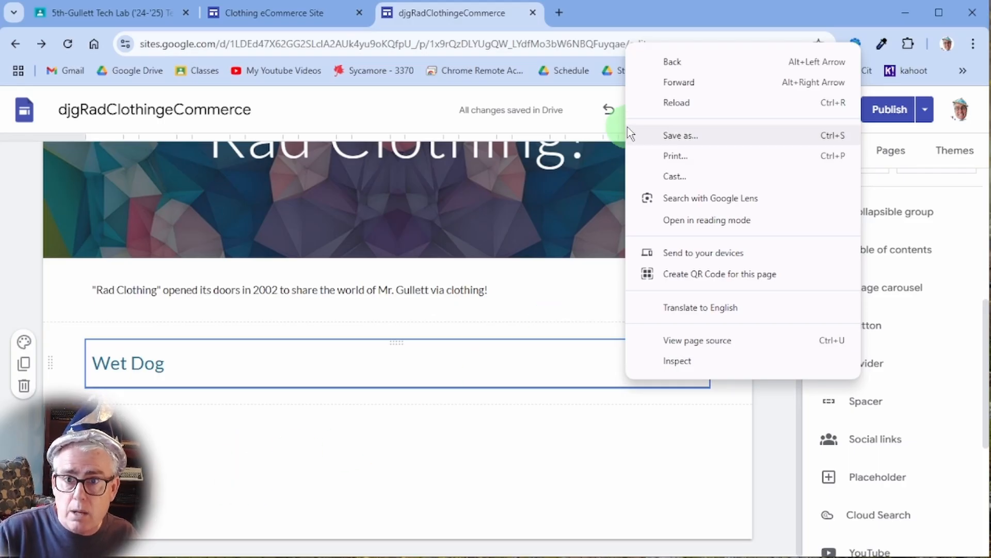
left_click(508, 205)
left_click(381, 361)
left_click(699, 265)
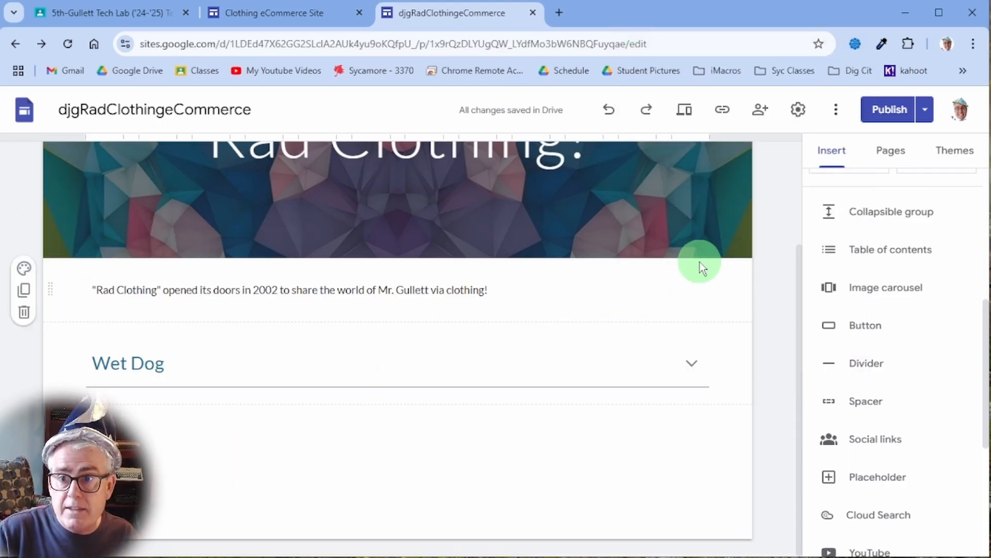
left_click(732, 212)
left_click(953, 155)
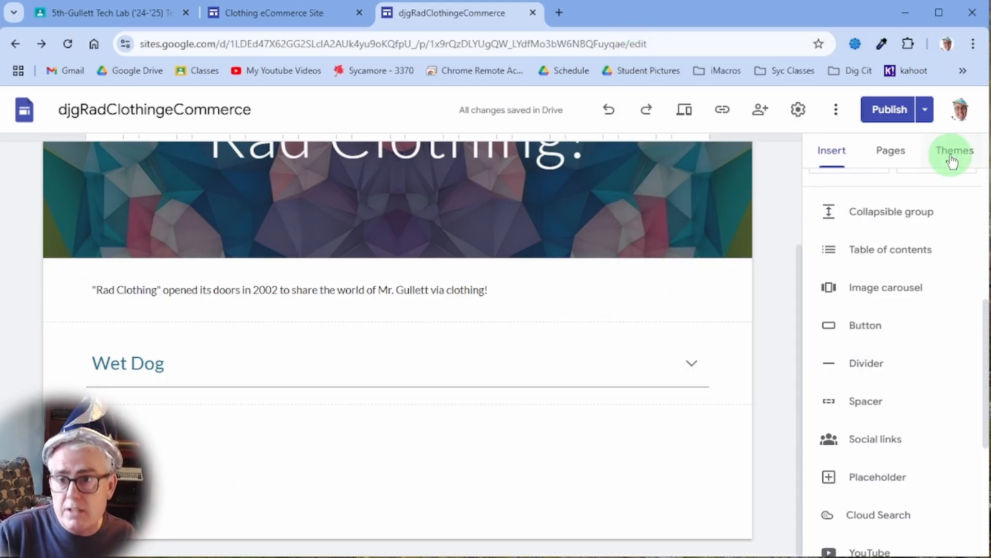
left_click(378, 238)
View the live published site from the Publish options list.
left_click(924, 110)
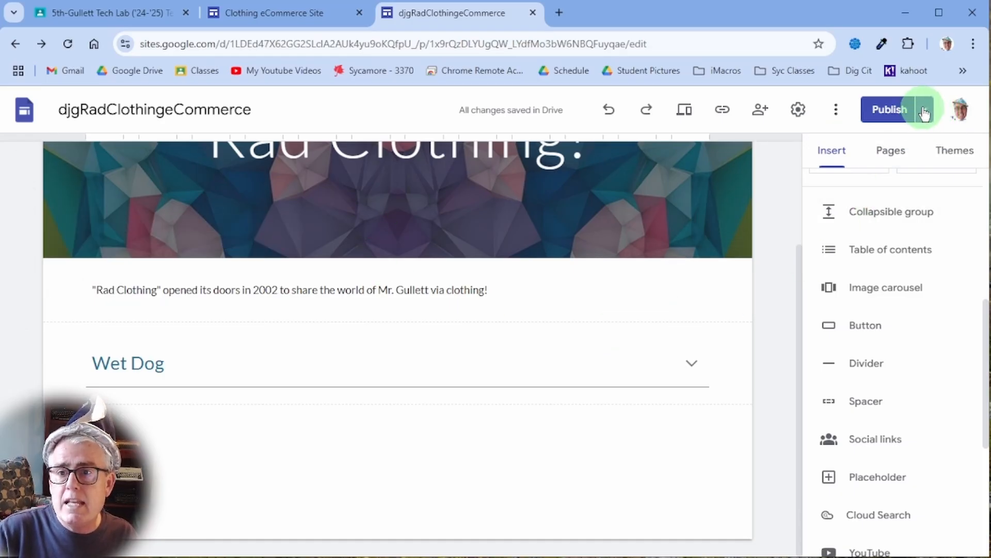
left_click(925, 110)
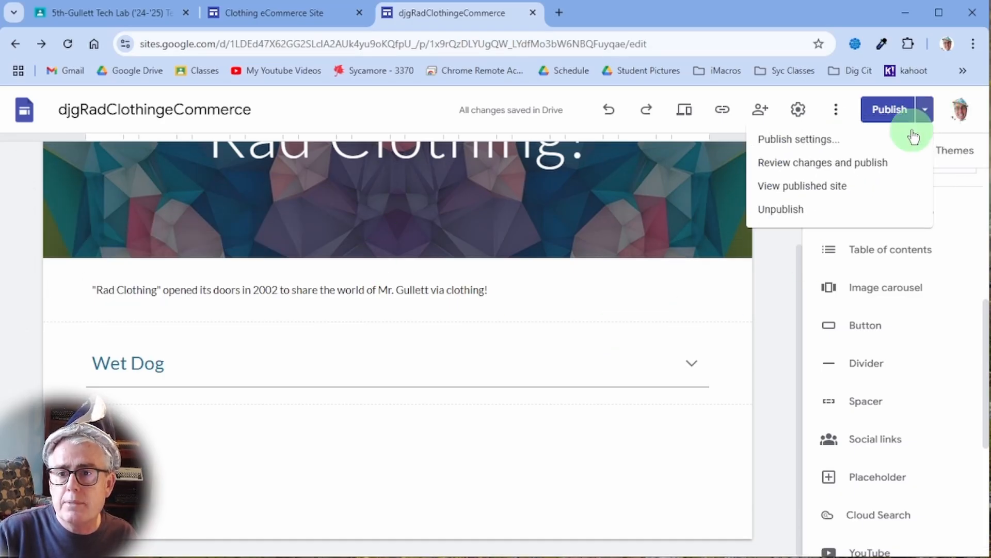
left_click(876, 196)
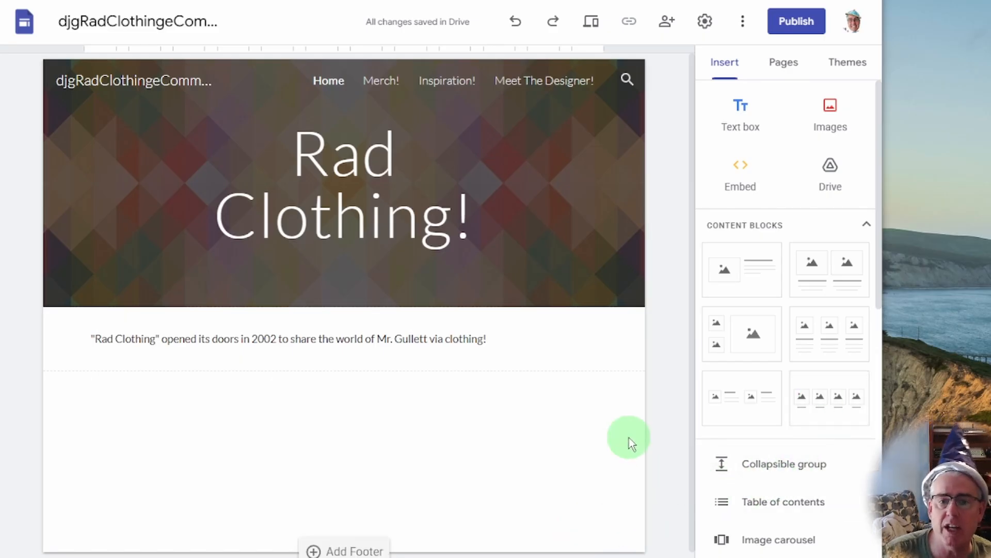
Switch the editor to the Inspiration! page from the site's Pages list.
left_click(787, 65)
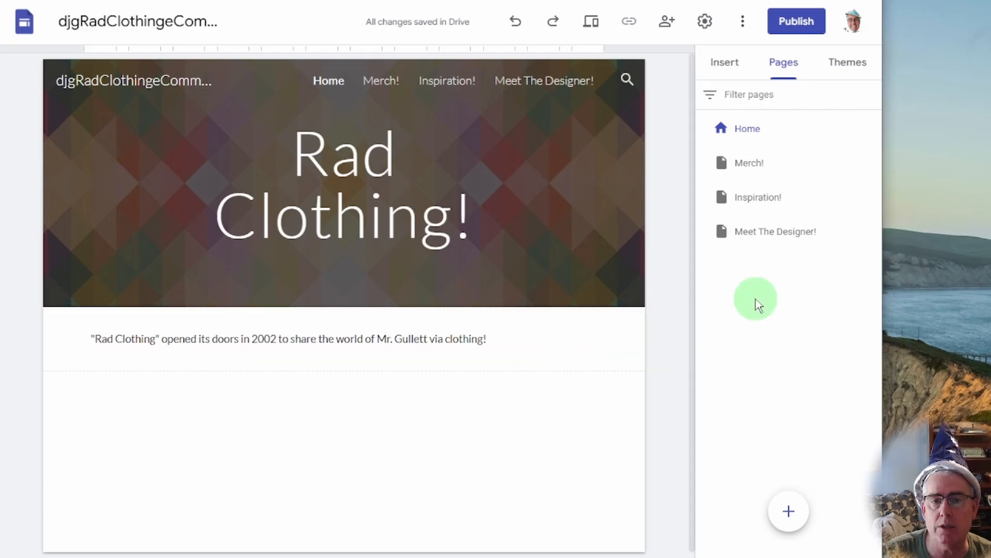
left_click(757, 199)
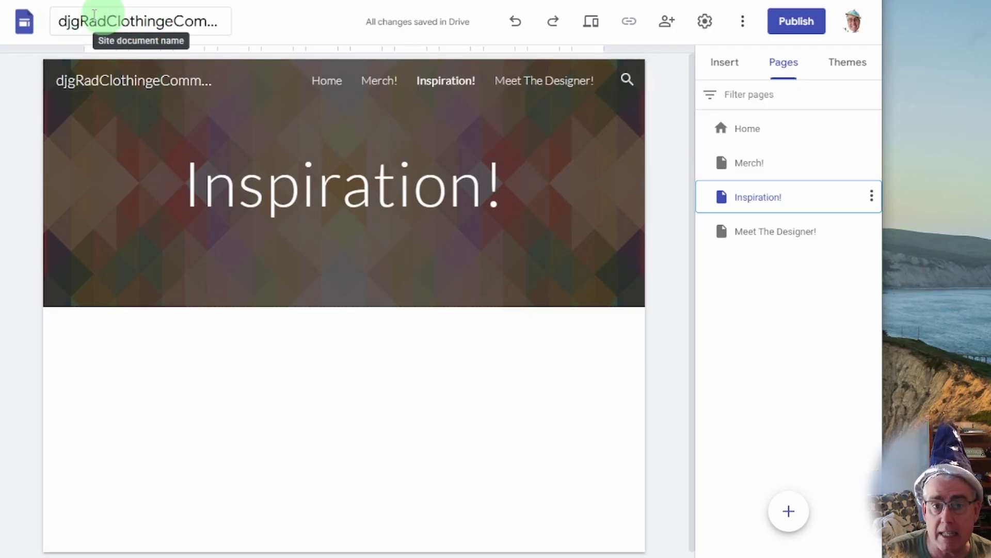
Replace the header site name djgRadClothingeCommerce with 'Rad Clothing!'.
left_click(162, 77)
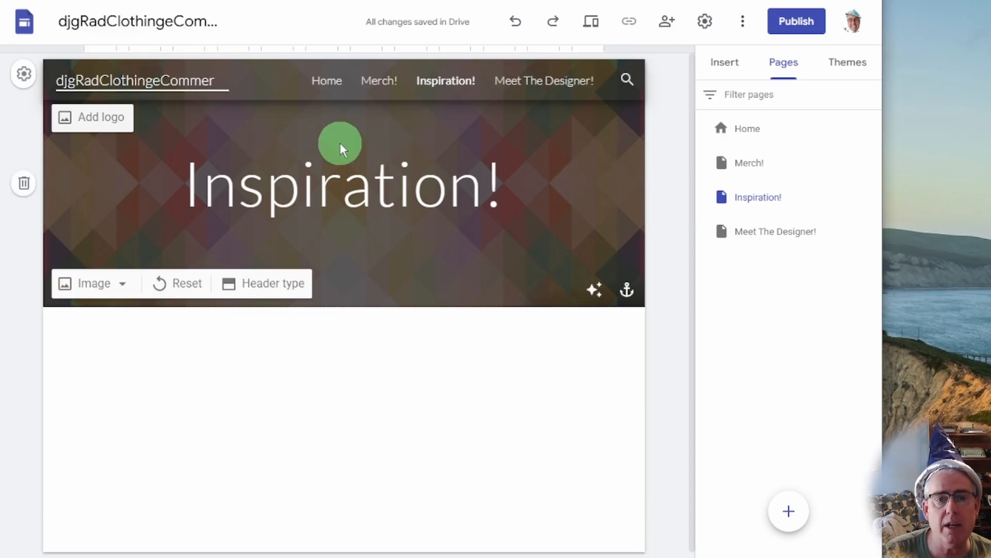
key("ctrl+a")
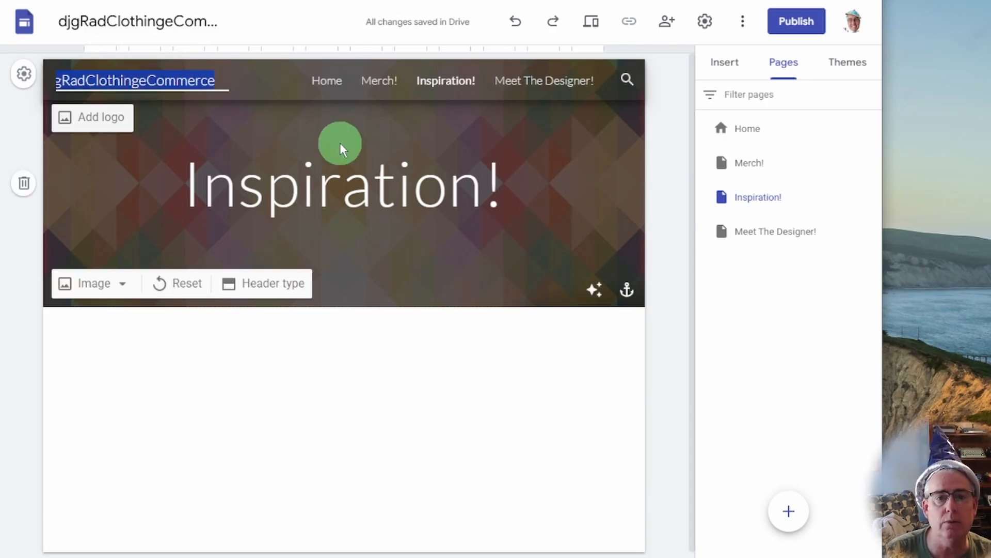
key("BackSpace")
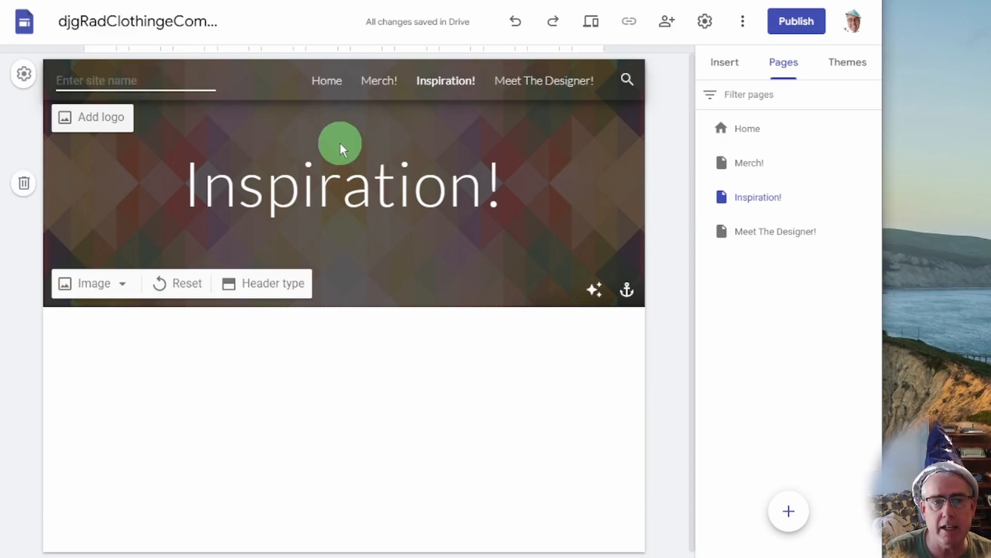
type("Rad Clothing")
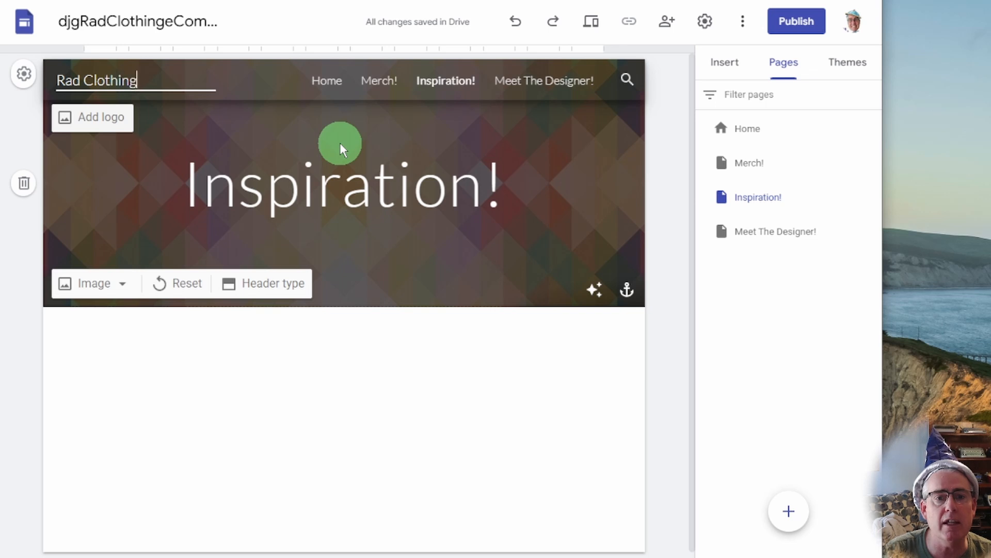
type("!")
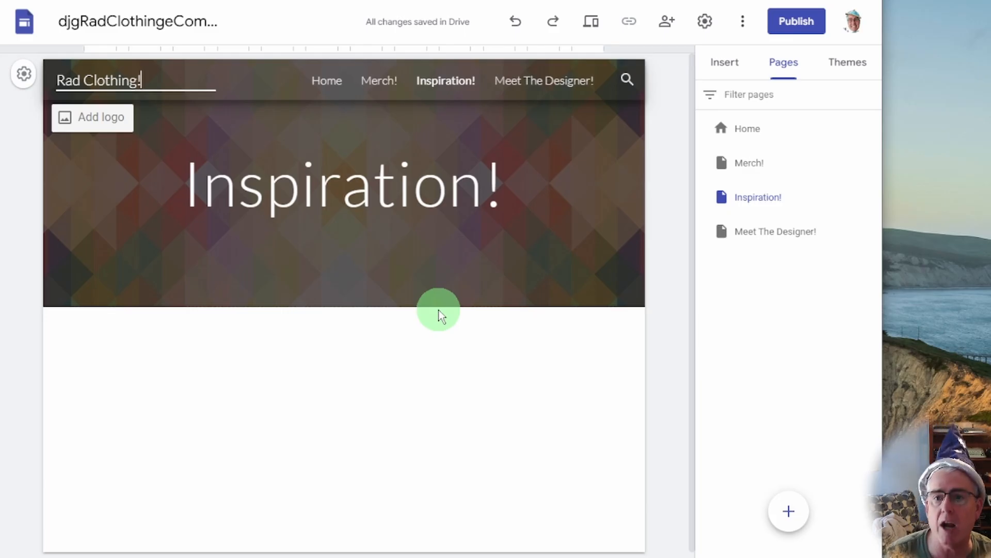
Add the four-image content block with captions below the Inspiration! banner, selecting its first box.
left_click(728, 68)
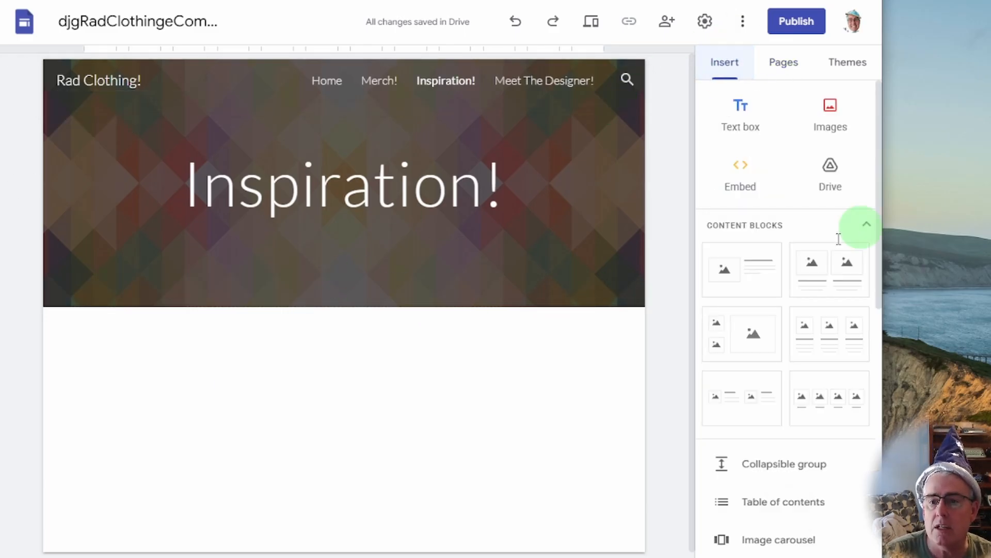
scroll(798, 436, "down", 5)
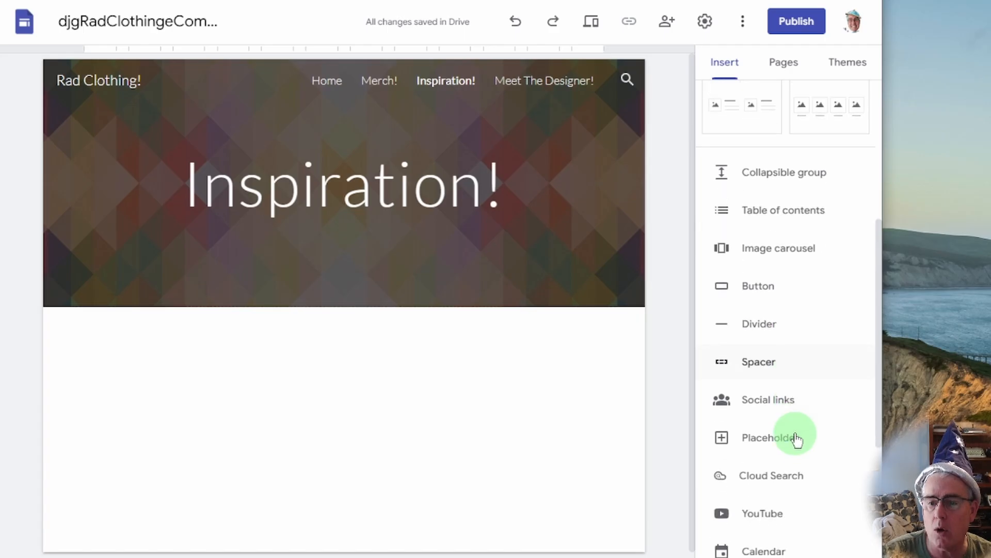
scroll(797, 439, "down", 3)
scroll(806, 462, "up", 2)
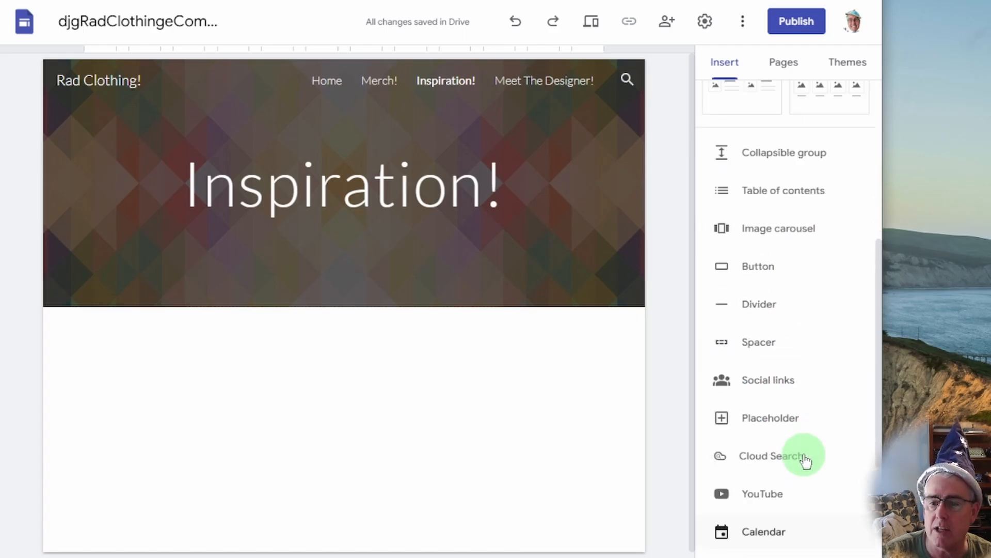
scroll(805, 460, "up", 6)
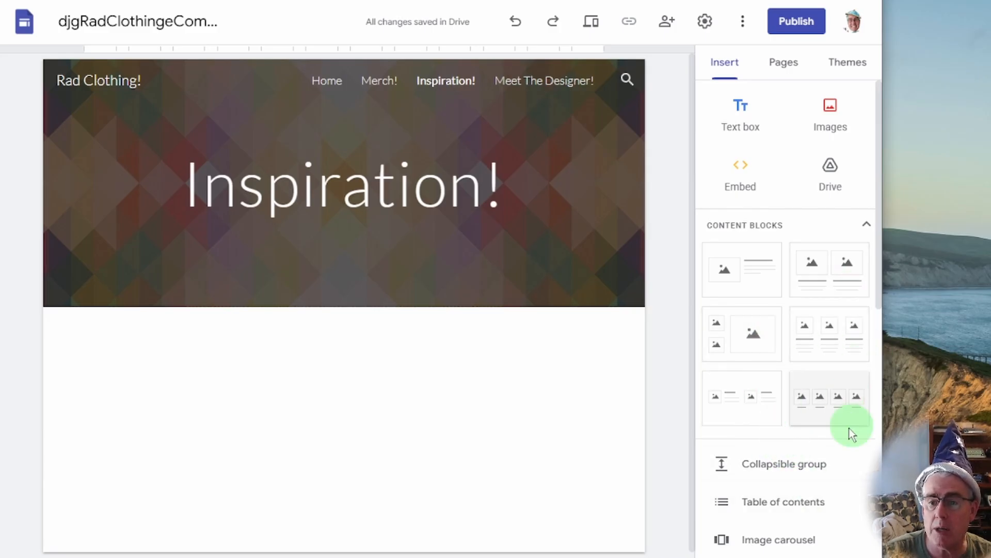
left_click(835, 399)
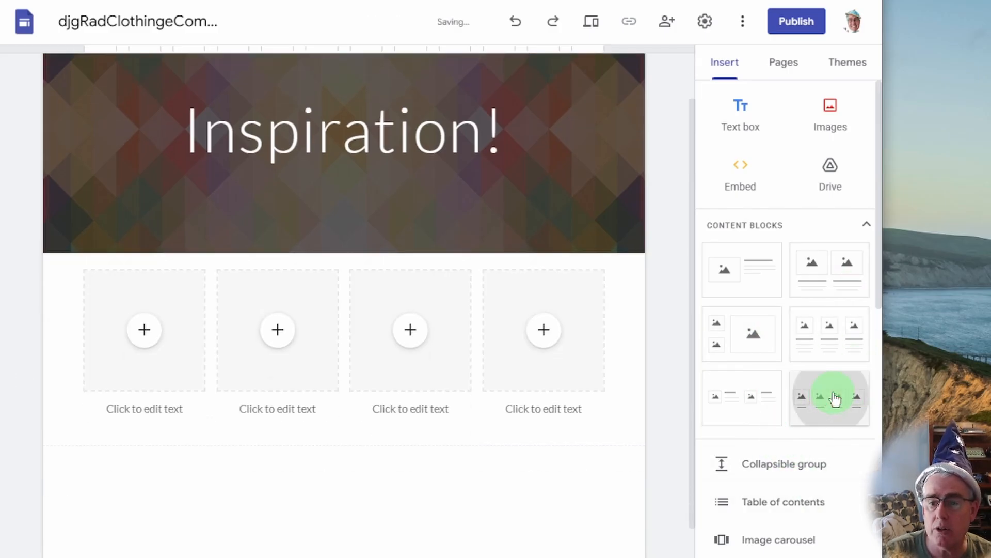
left_click(272, 371)
left_click(144, 306)
left_click(144, 293)
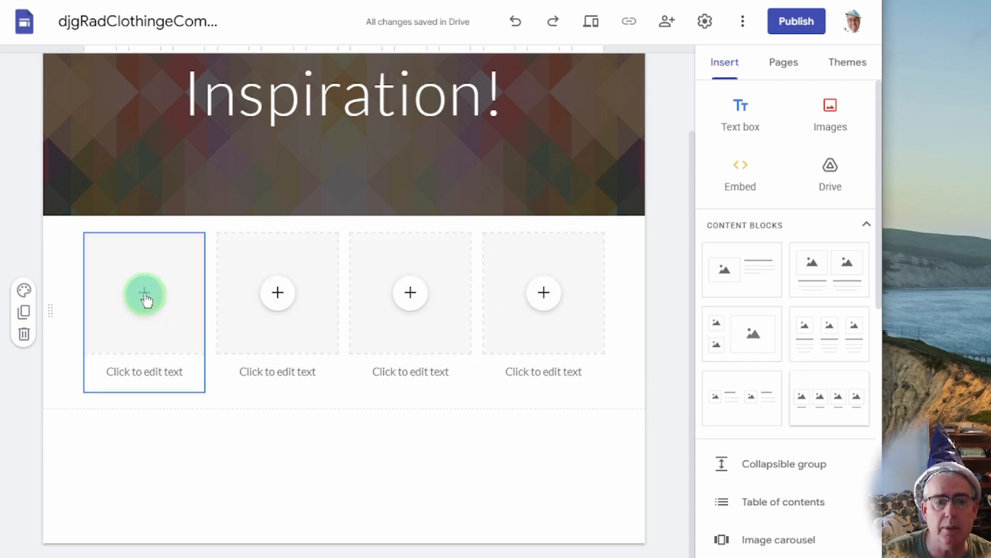
Fill the first image box with a pickle photo from a Google Images search, shown uncropped.
left_click(144, 294)
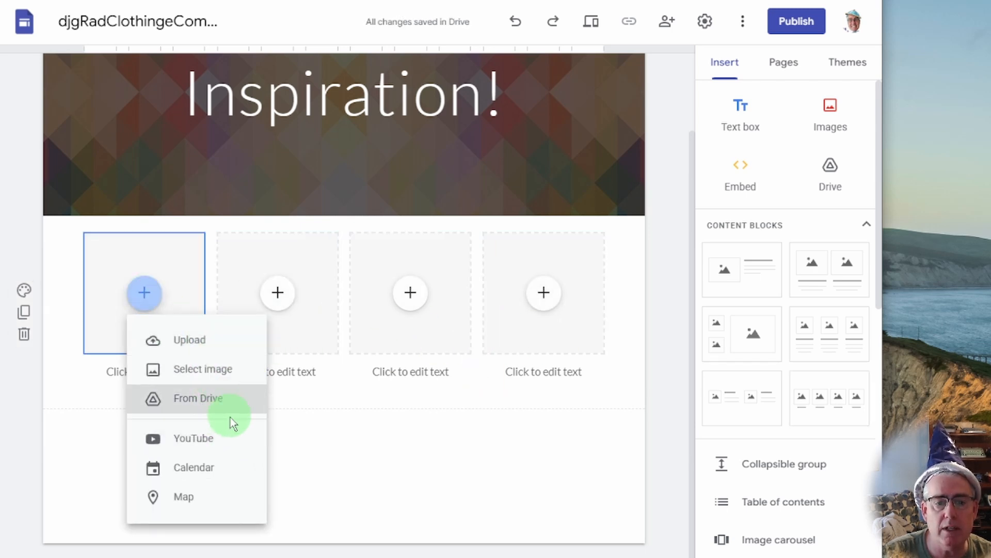
left_click(224, 370)
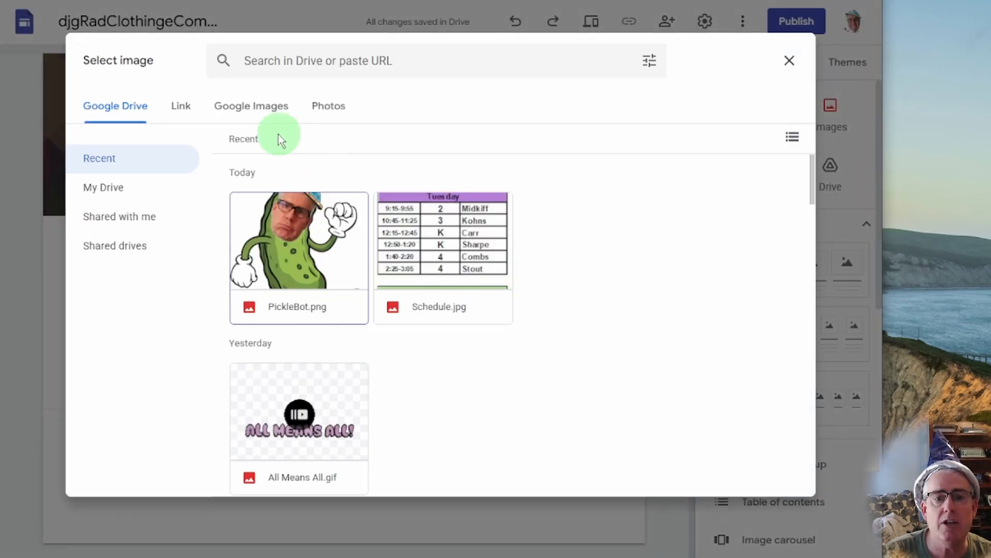
left_click(277, 113)
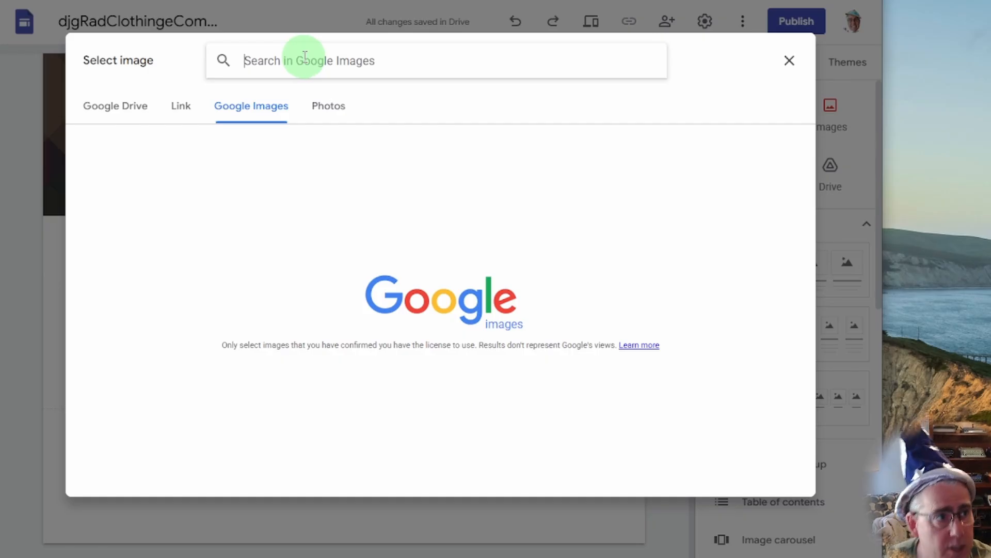
type("pickle")
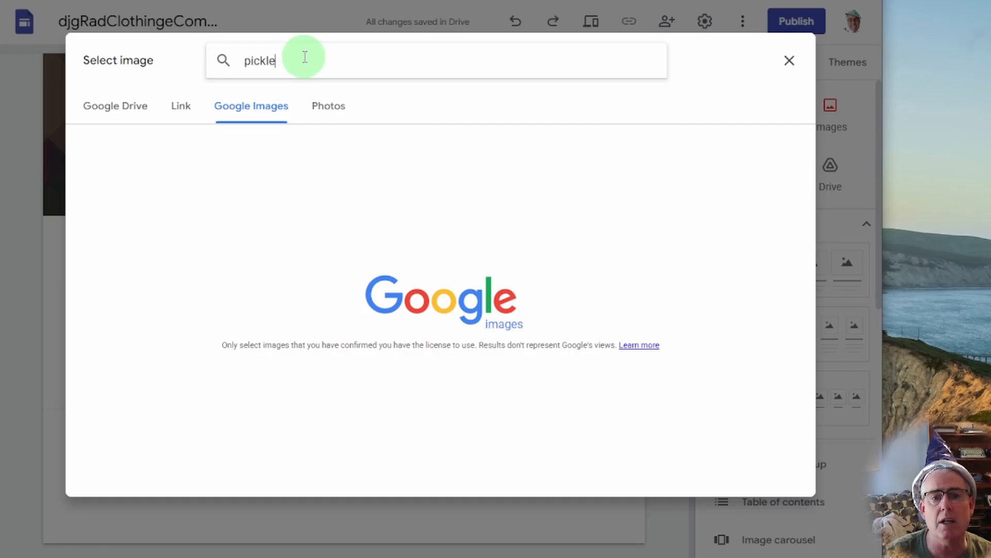
key("Return")
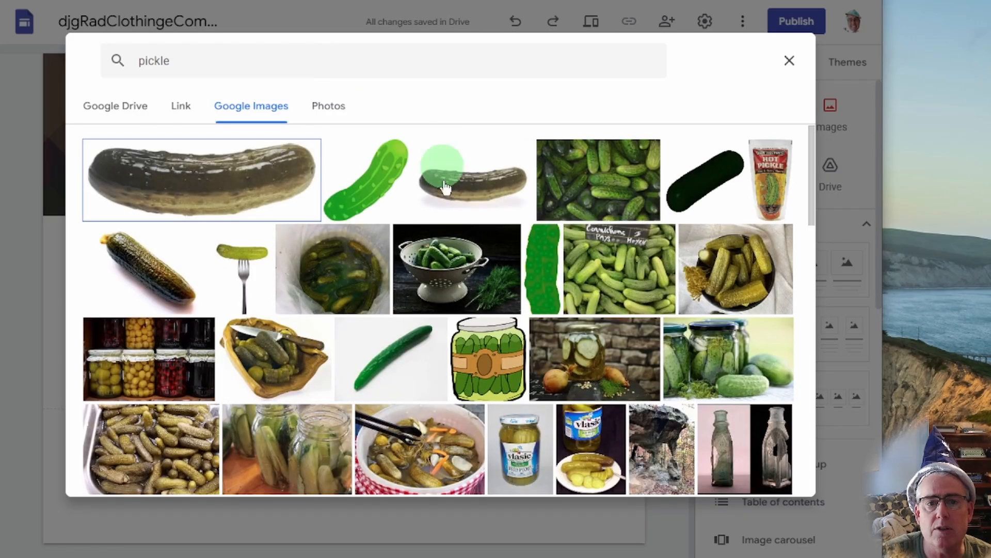
left_click(239, 194)
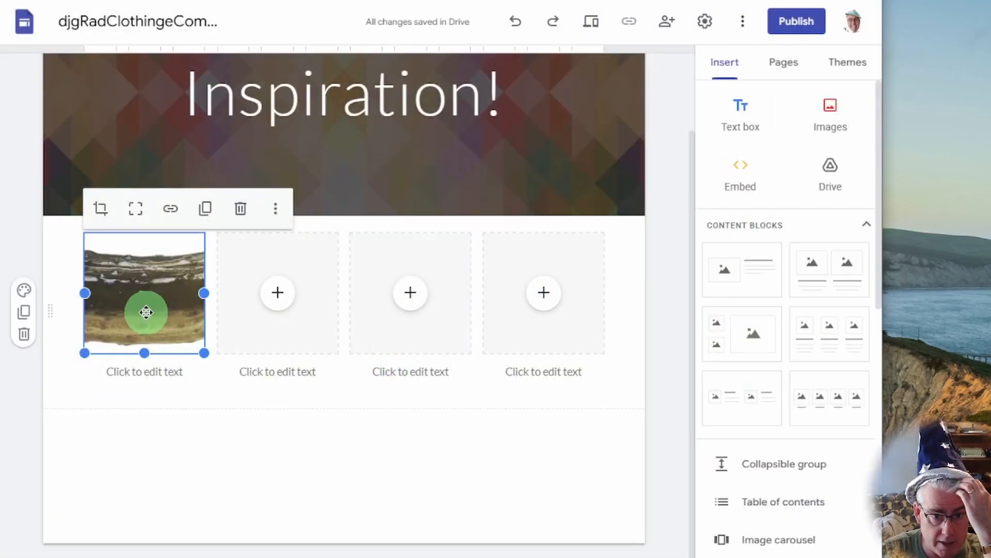
left_click(136, 208)
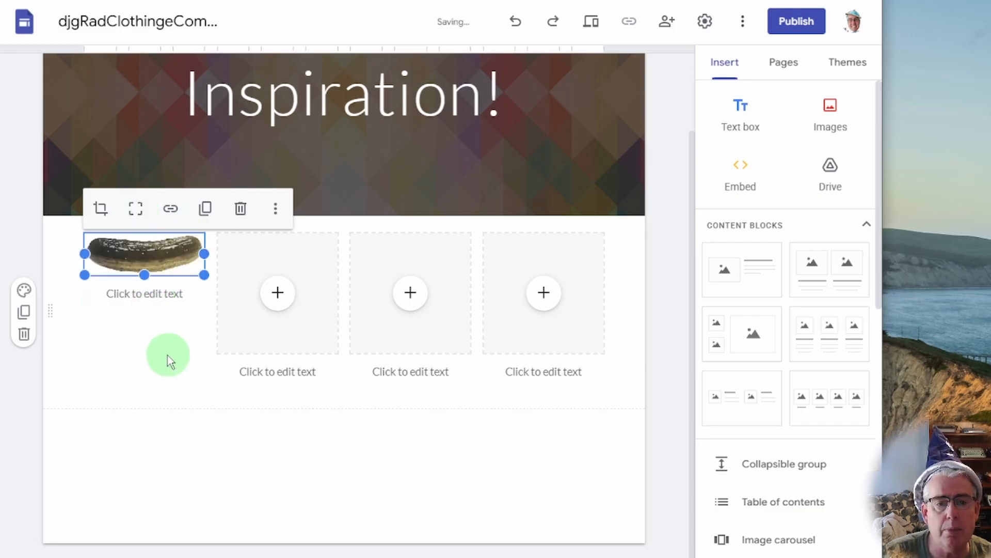
Caption the pickle photo 'From a young age, I was excited by pickles!'.
left_click(146, 295)
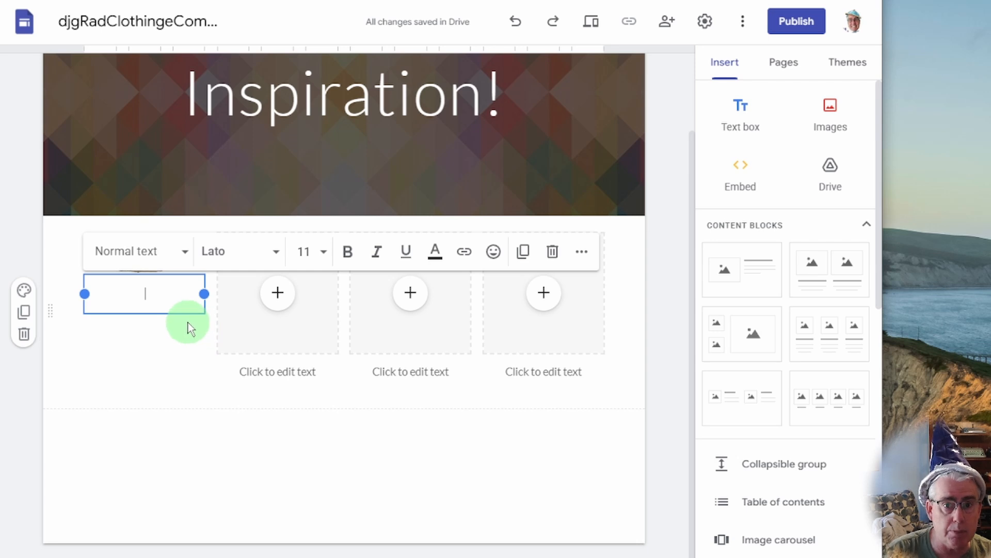
type("From")
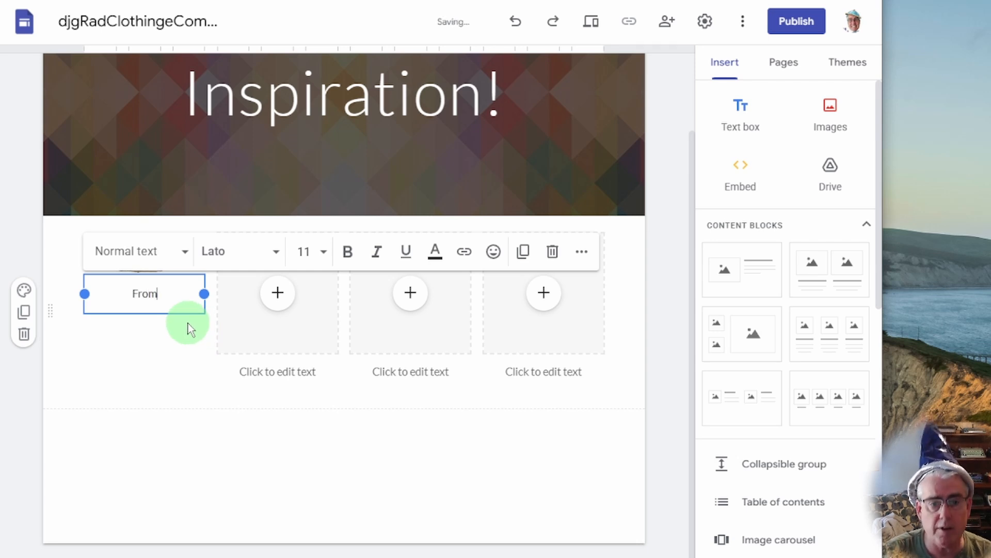
type(" a young agf")
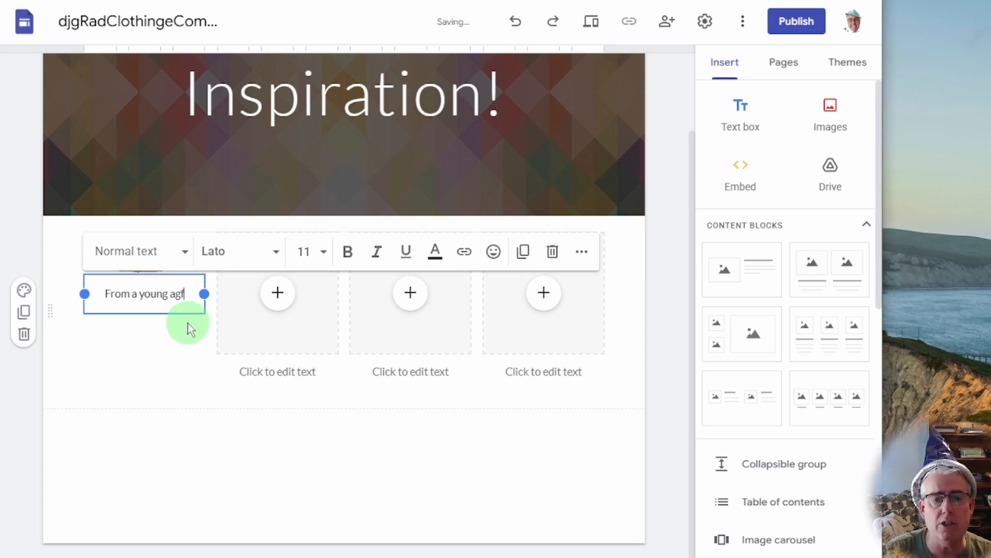
type(", I was ")
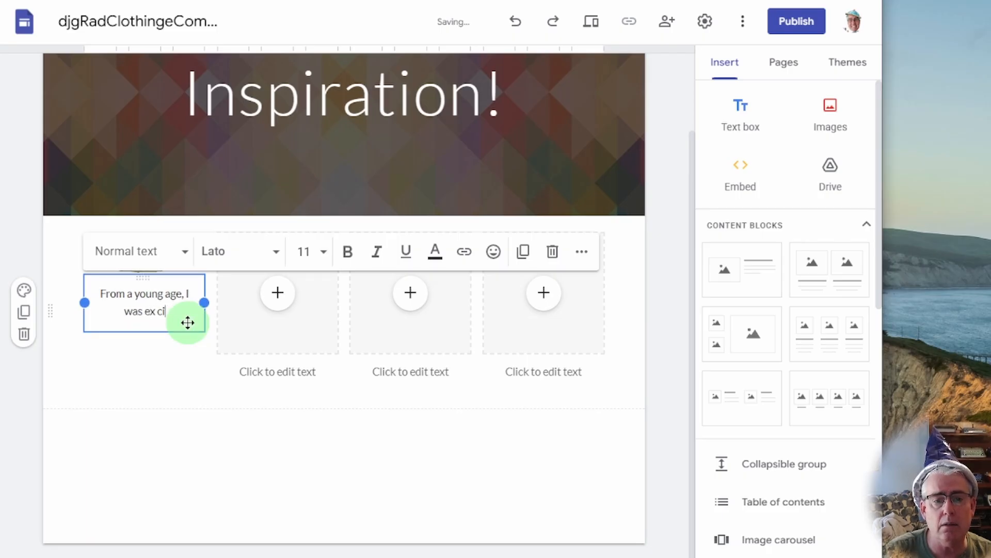
type("excited by pickles!")
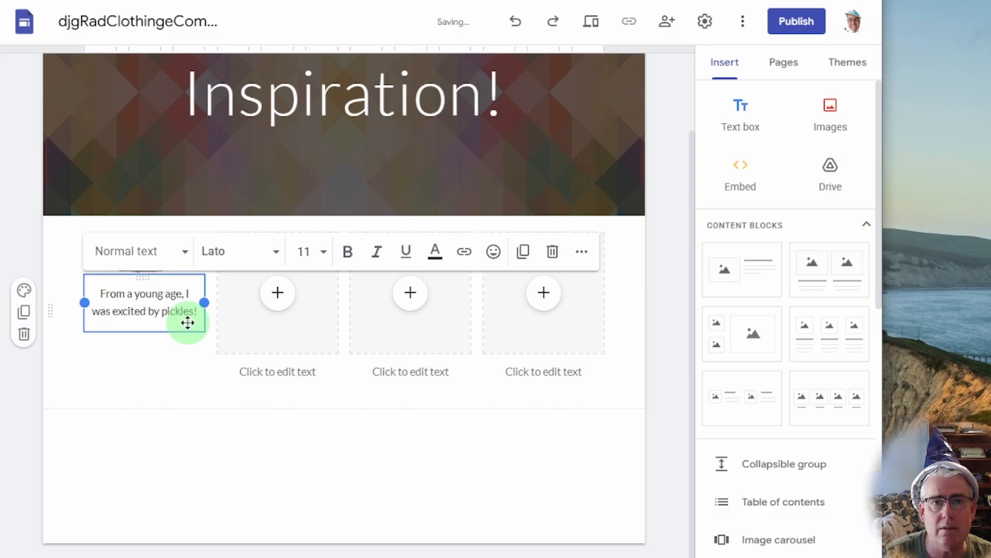
left_click(170, 405)
left_click(278, 293)
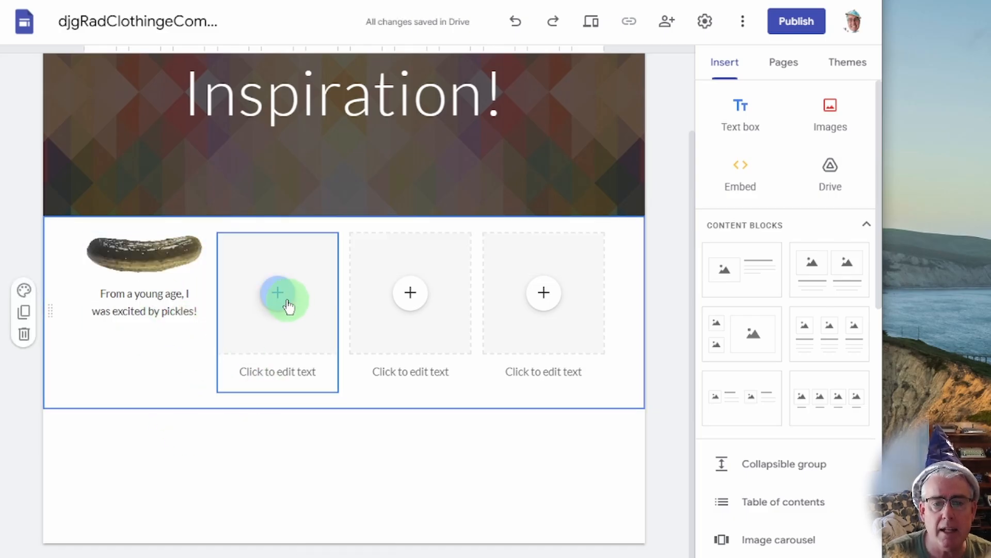
Put a Hollywood sign photo from a Google Images search for 'Hoolywood' in the second box.
left_click(321, 377)
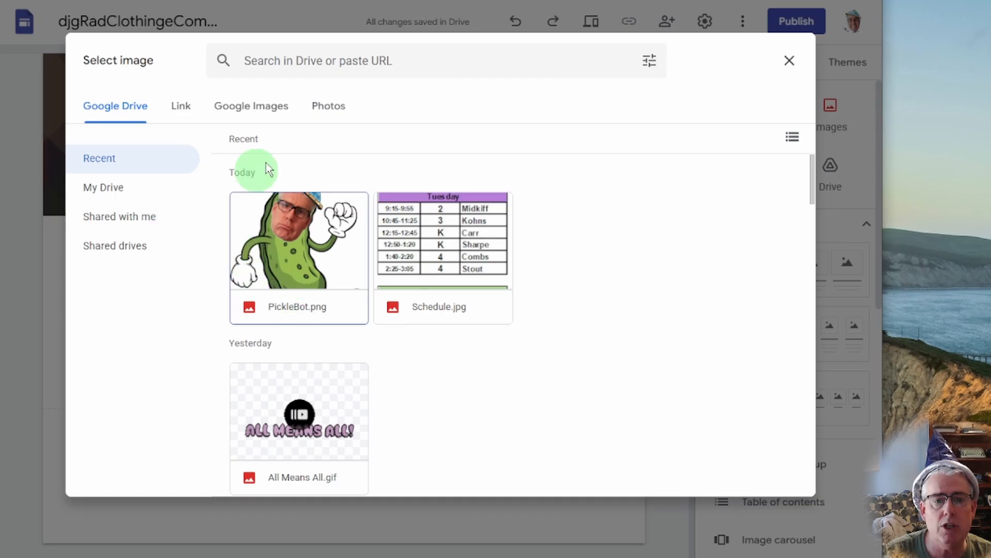
left_click(261, 105)
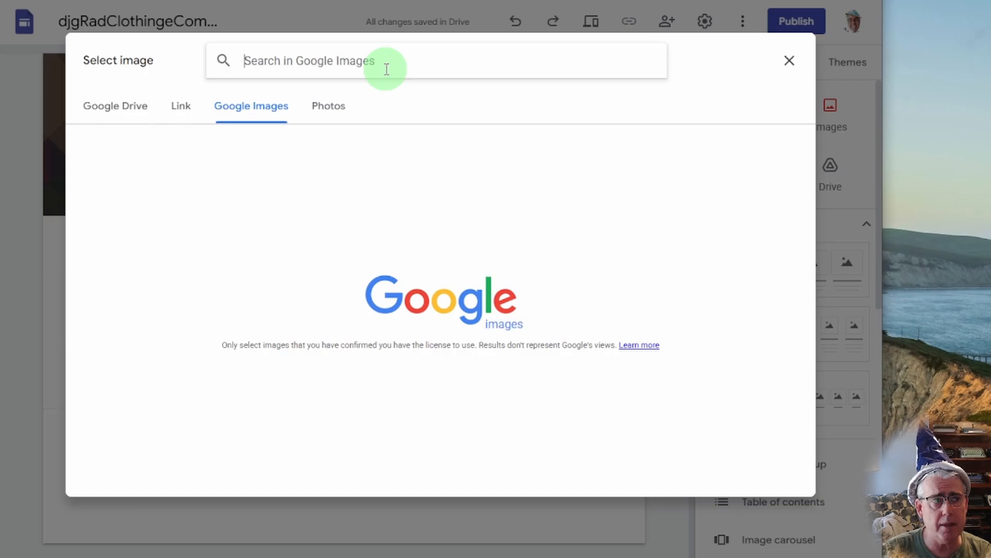
type("Hoo")
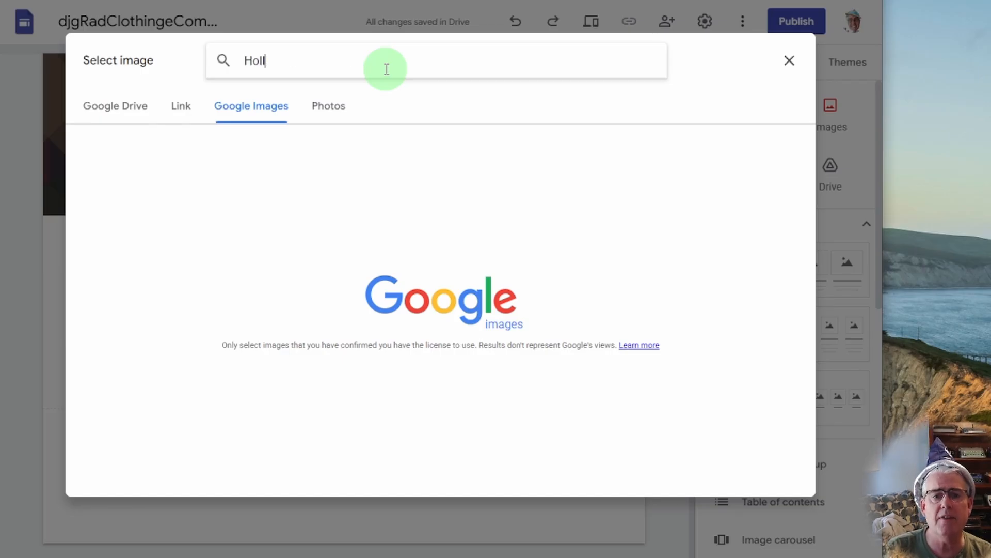
type("lywood")
key("Return")
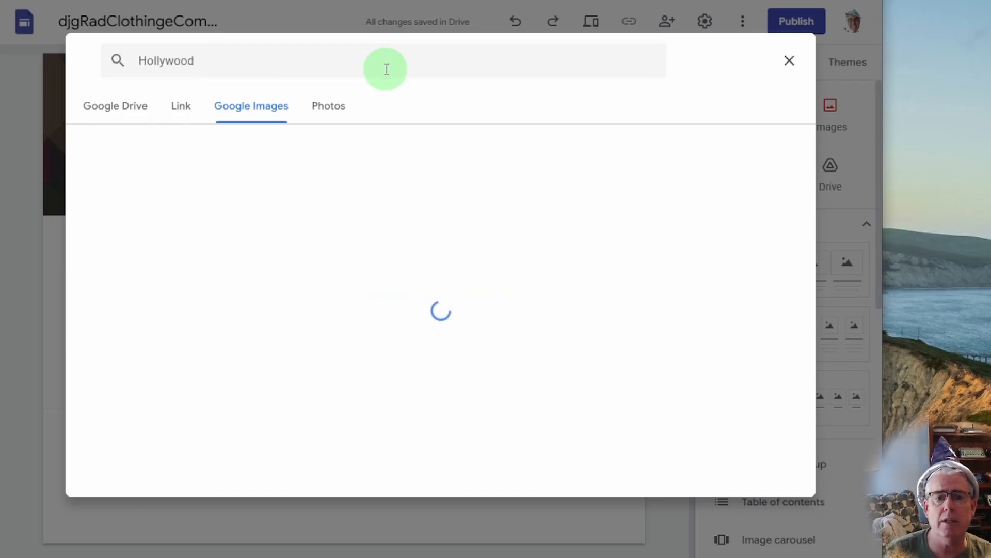
double_click(139, 201)
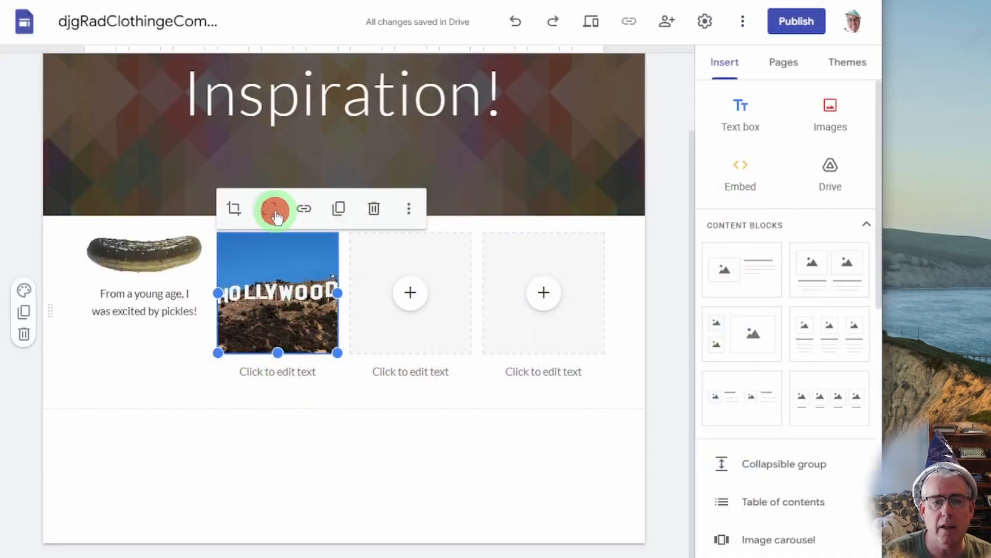
left_click(274, 369)
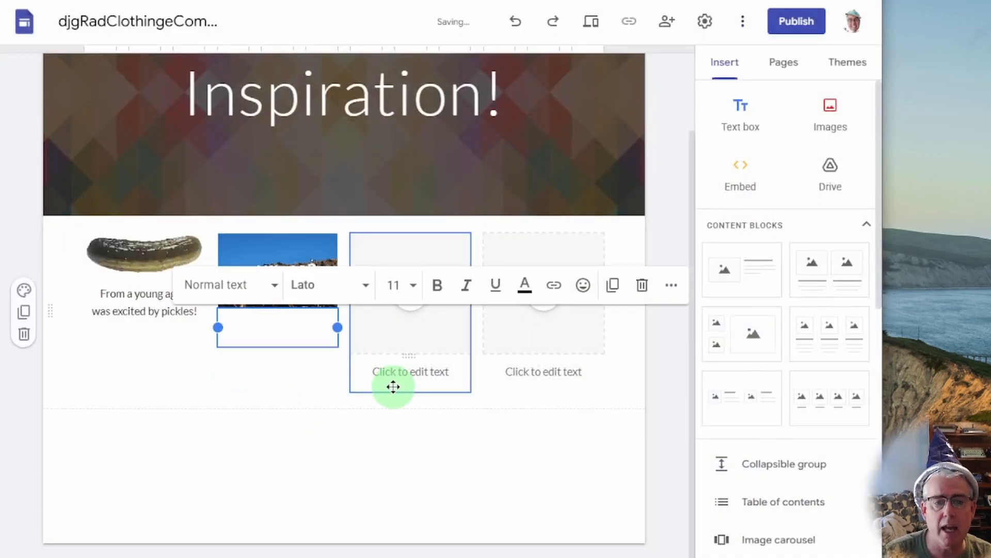
Caption the Hollywood photo 'Hollywood has been asking me to design clothing all my life!'.
type("Hol")
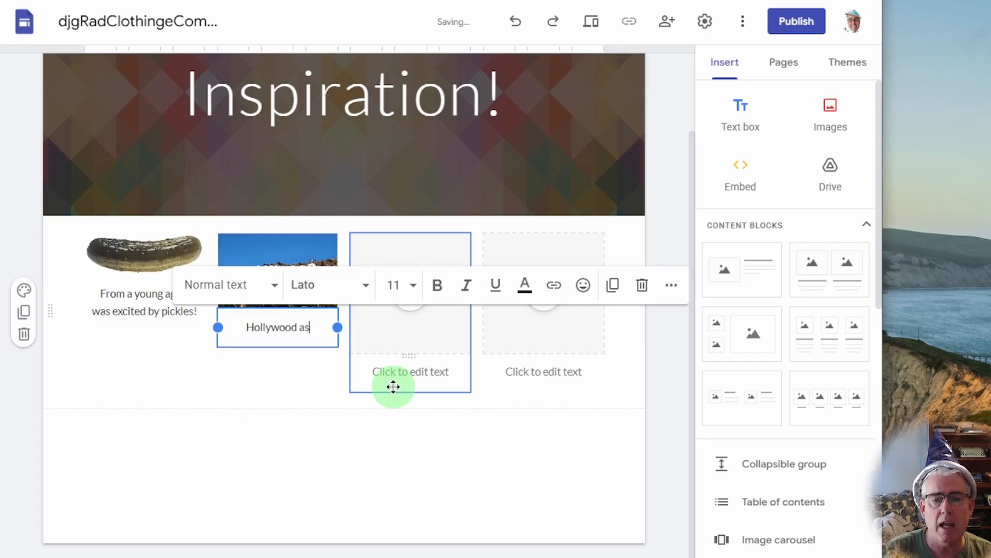
type("lywood has been asking")
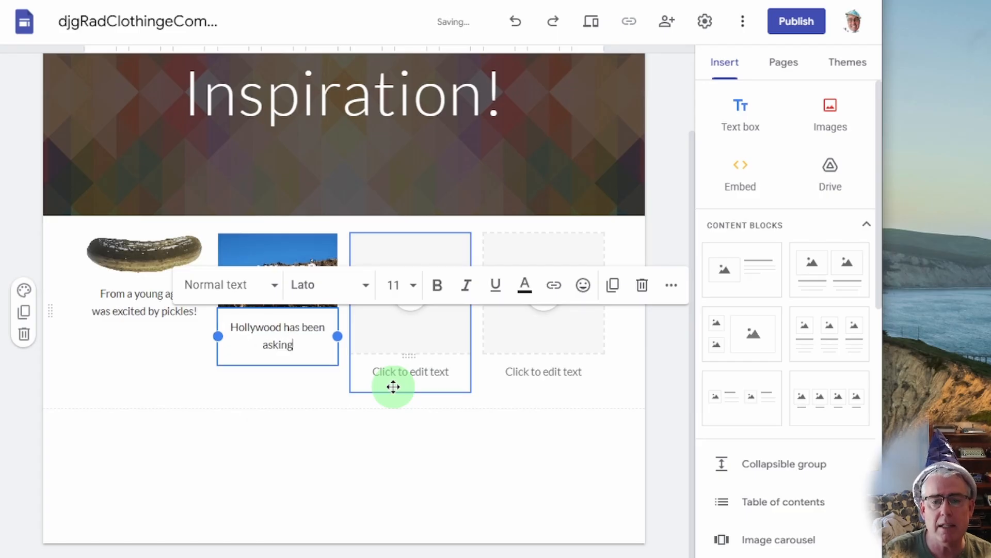
type(" me to design cl")
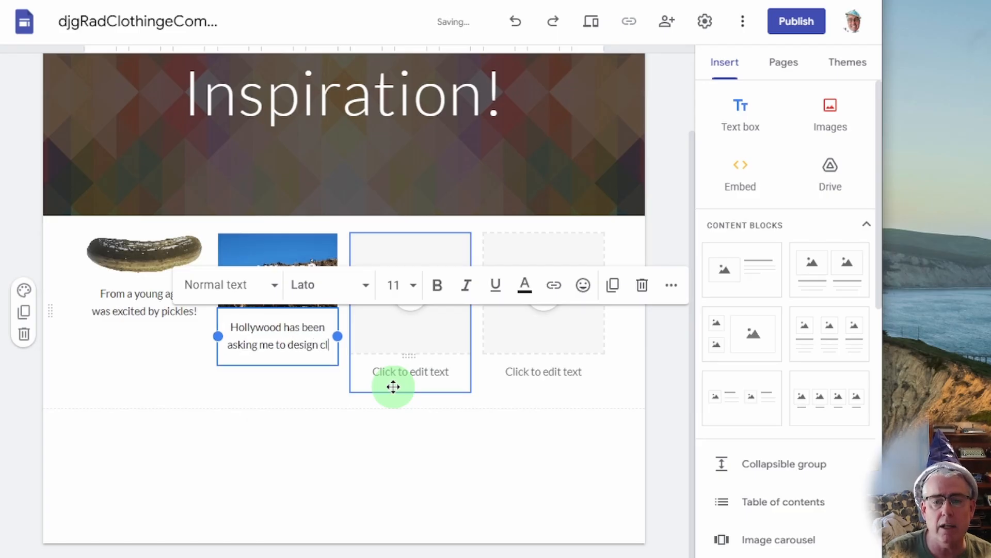
type("othing all my life!")
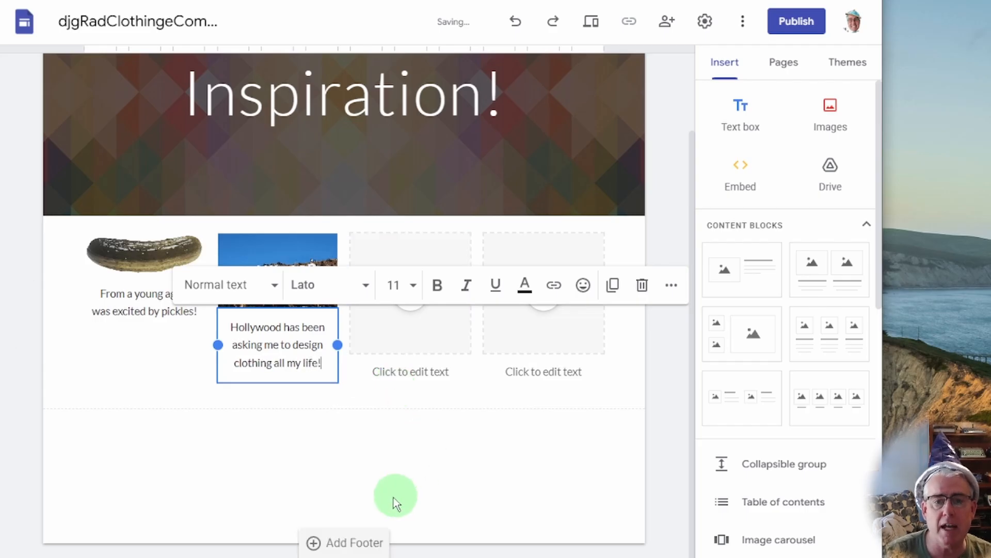
left_click(361, 497)
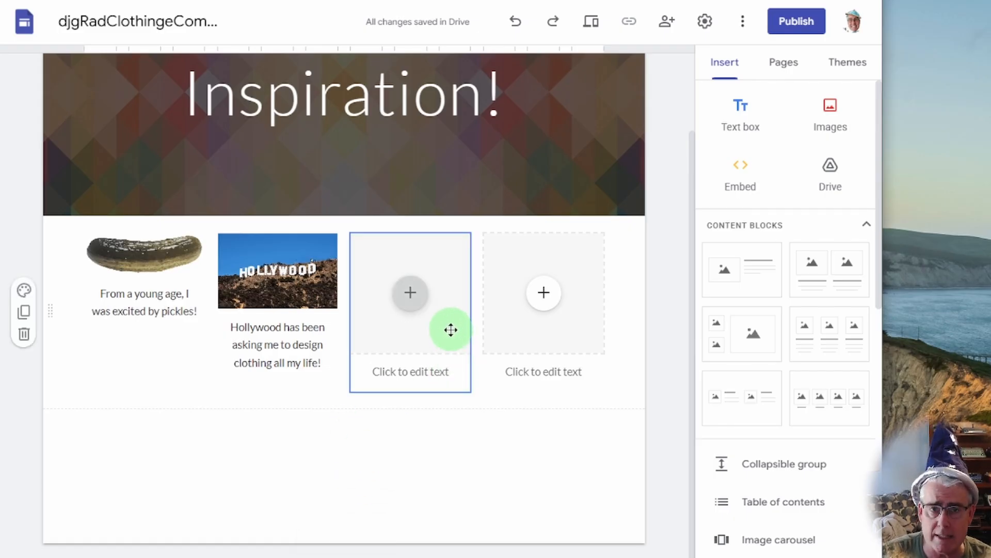
Fill the third image box with the capybara picture from Google Drive.
left_click(413, 293)
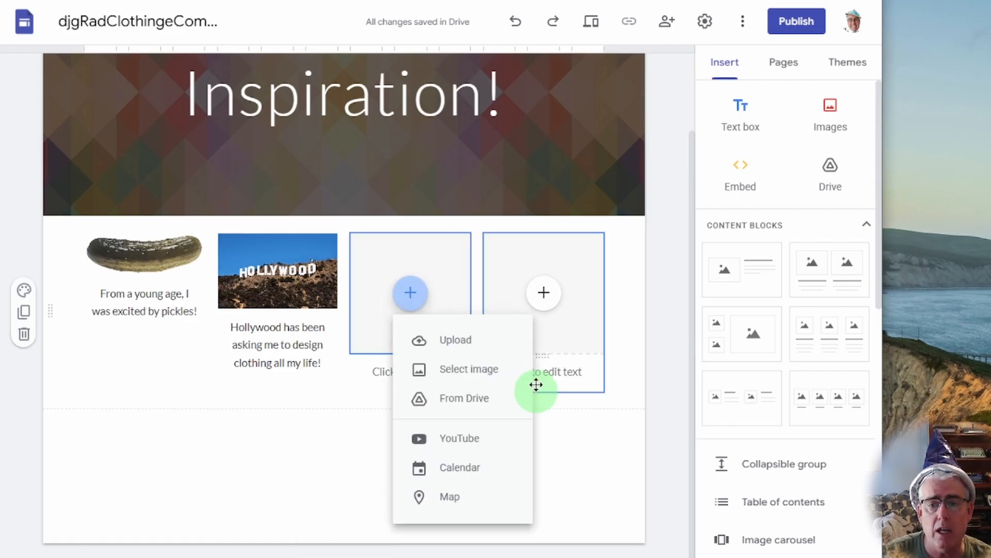
left_click(471, 370)
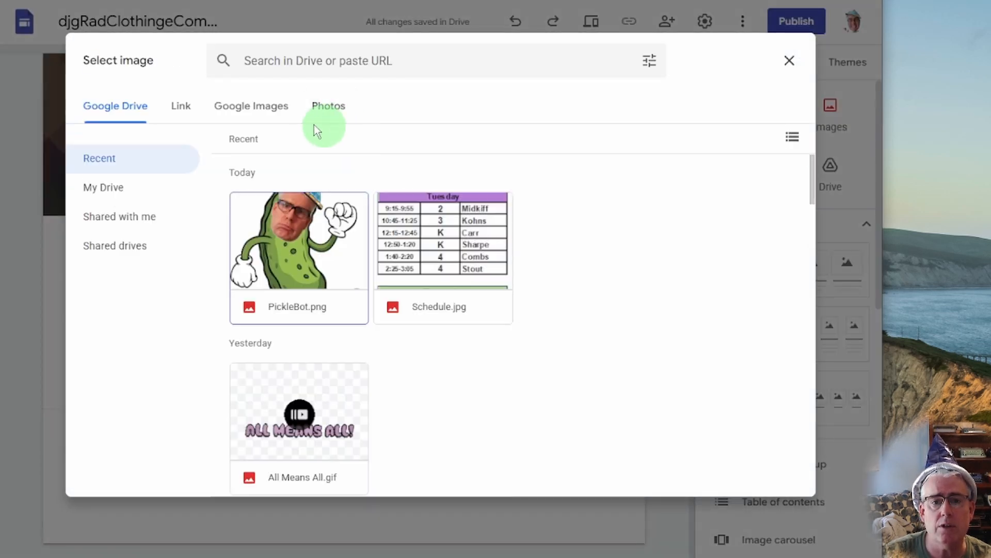
left_click(243, 109)
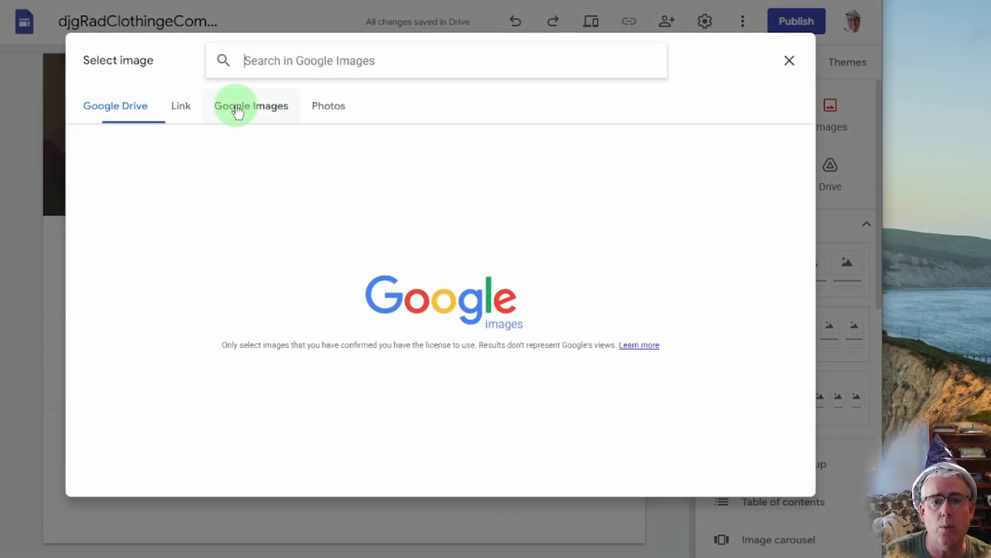
left_click(125, 119)
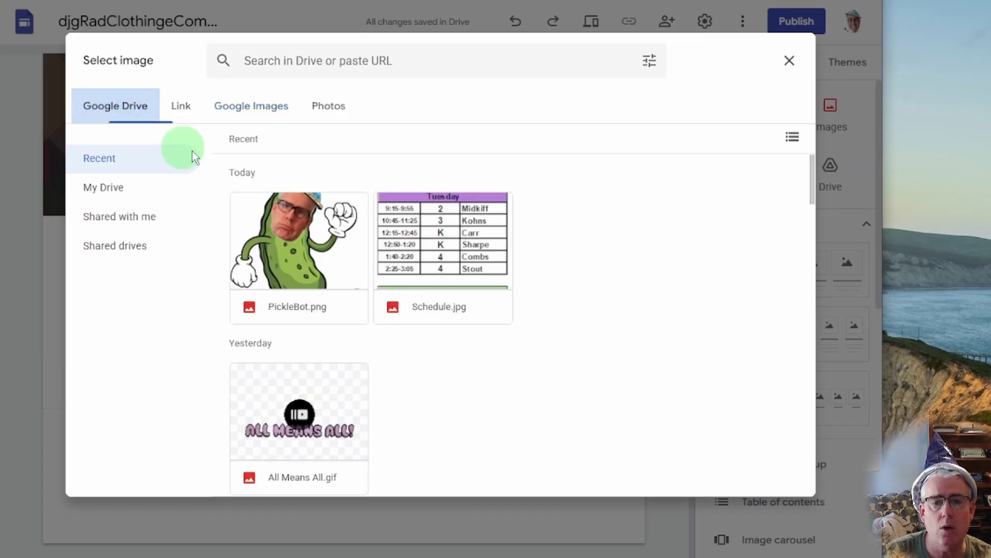
scroll(380, 349, "down", 10)
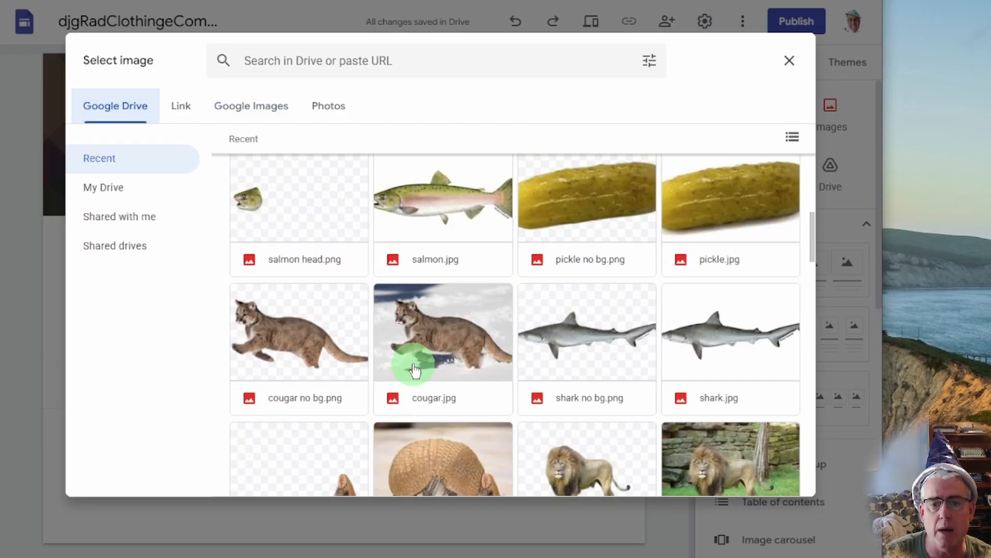
scroll(461, 408, "down", 3)
double_click(583, 369)
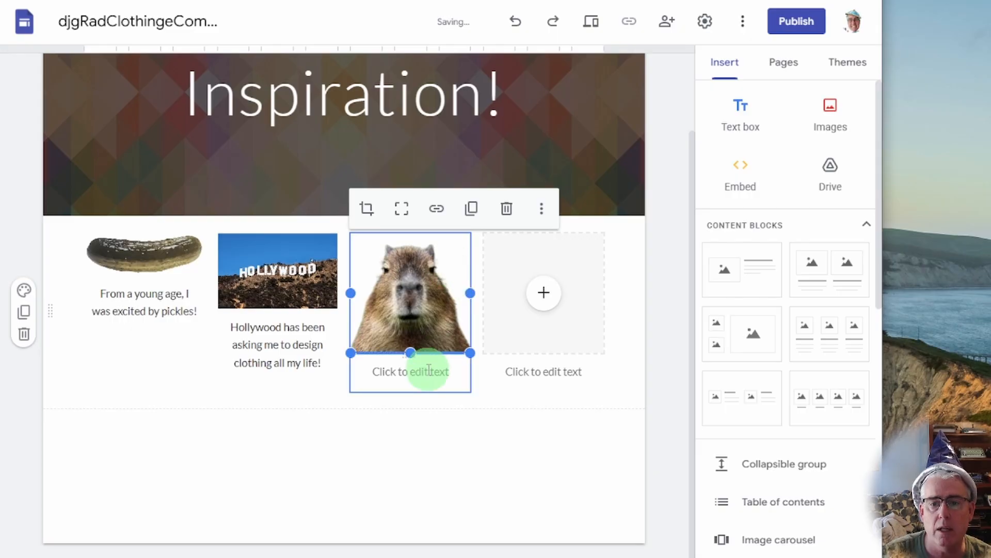
left_click(428, 369)
Caption the capybara photo 'This is my uncle Capybara! He inspired me to create clothing!'.
type("This is")
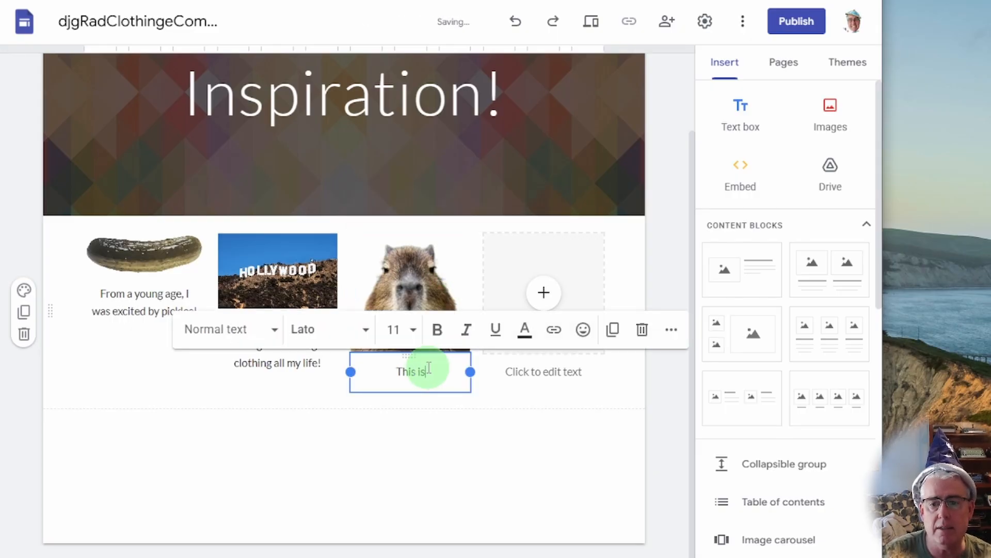
type(" my uncle Capa")
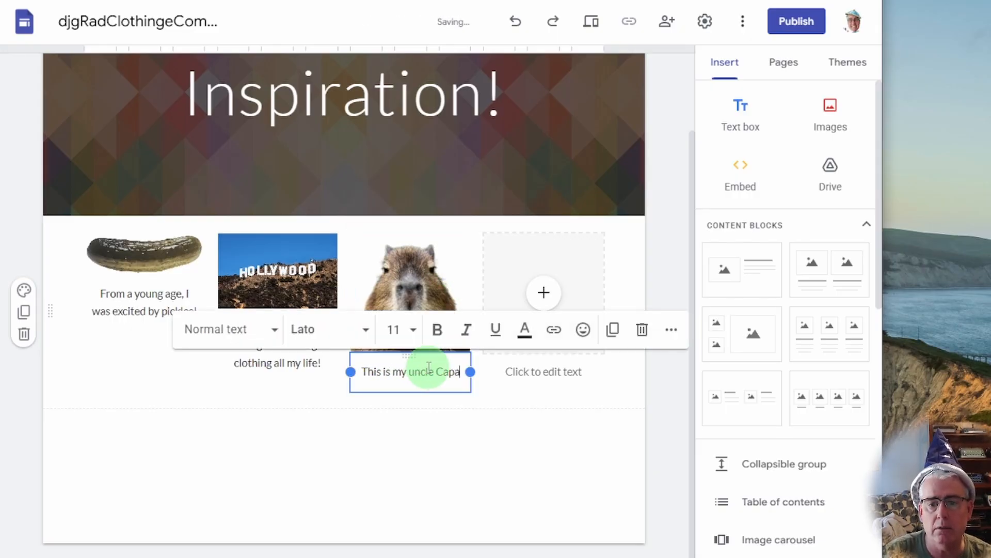
key("BackSpace")
type("ybara!")
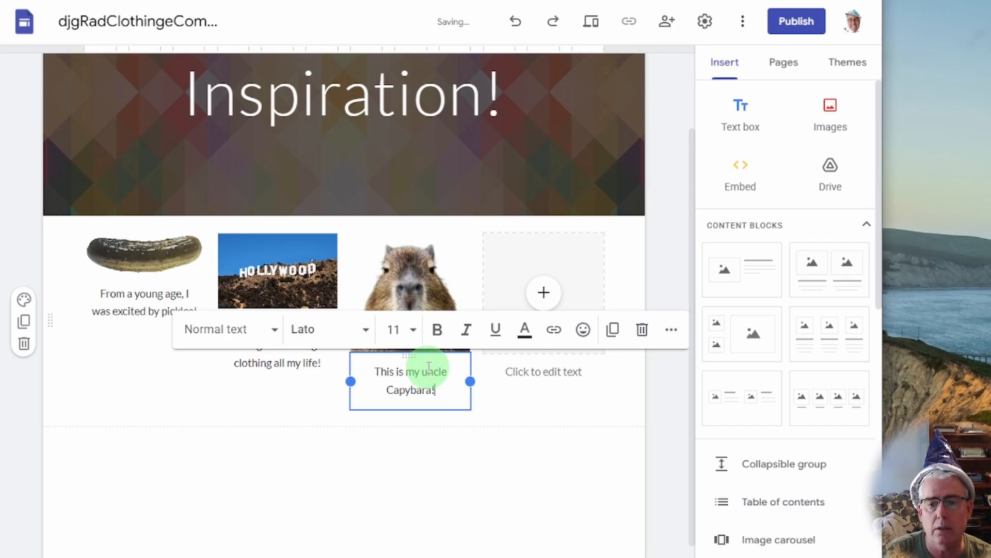
type(" he i")
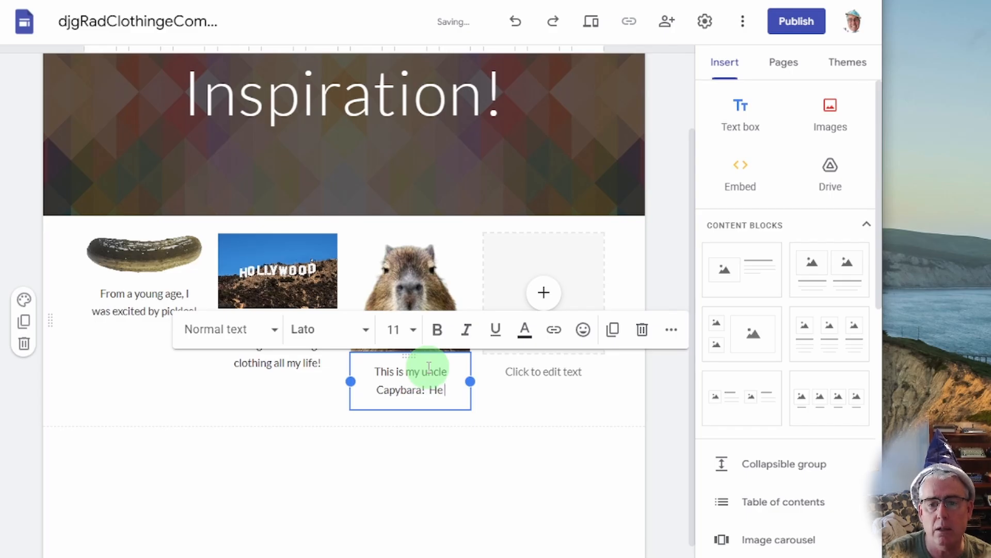
type(" inspired me to creat")
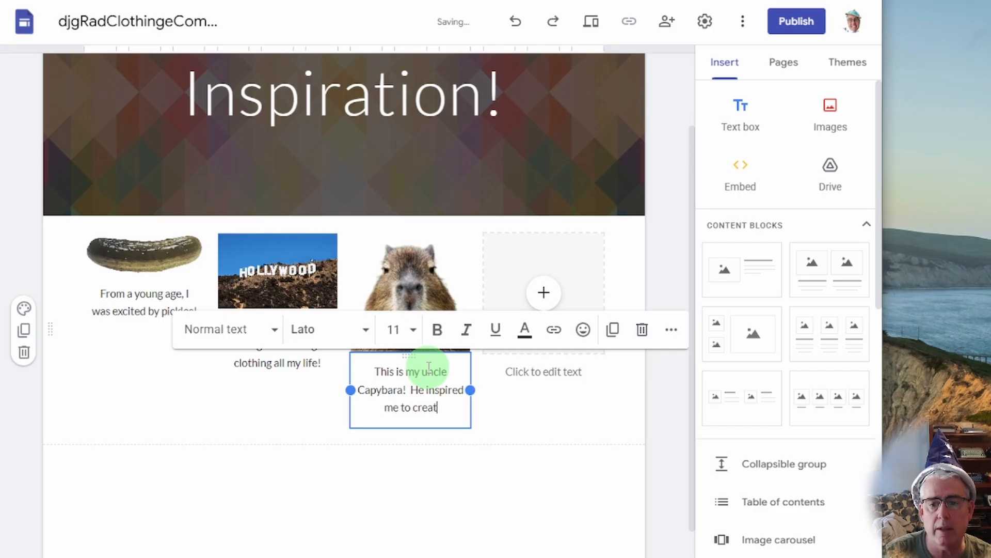
type("e clothing!")
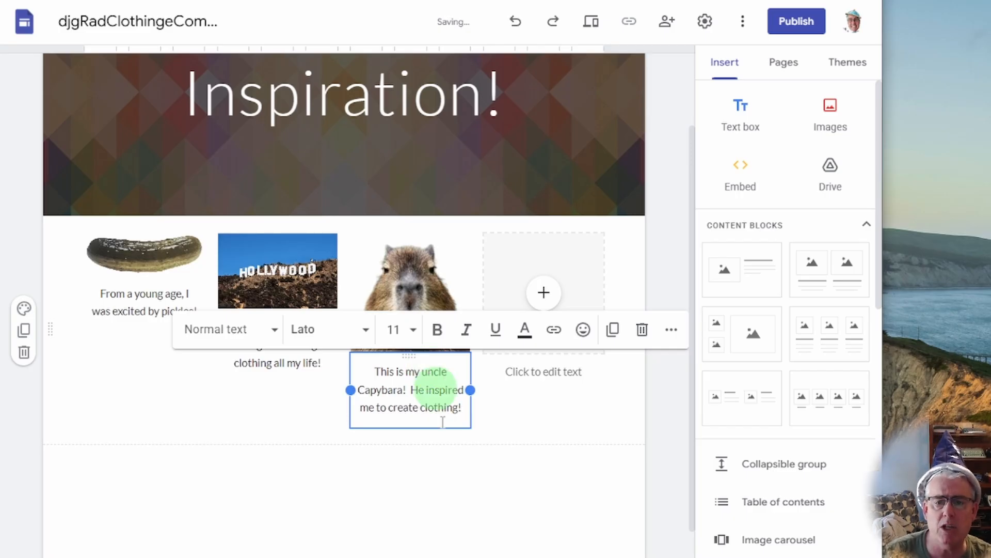
left_click(365, 499)
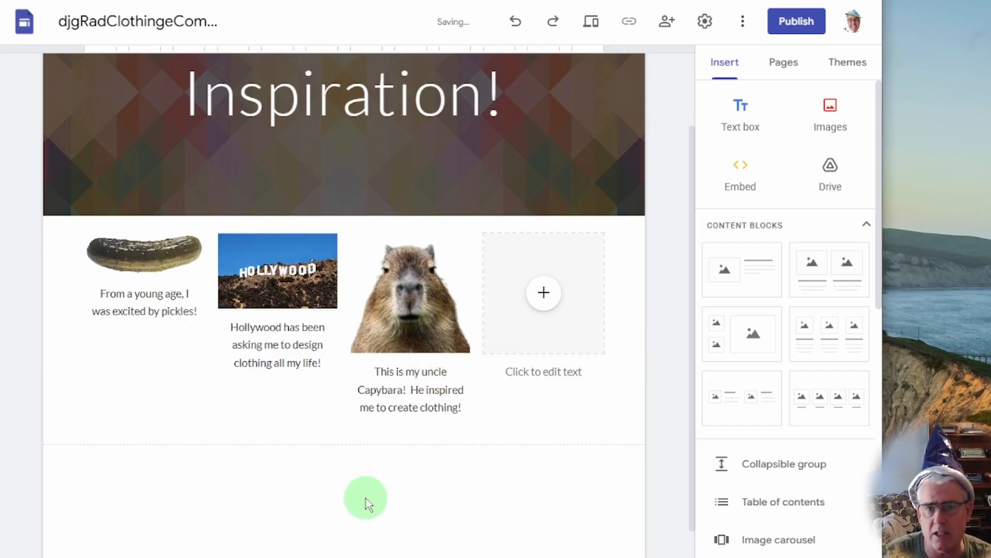
left_click(551, 339)
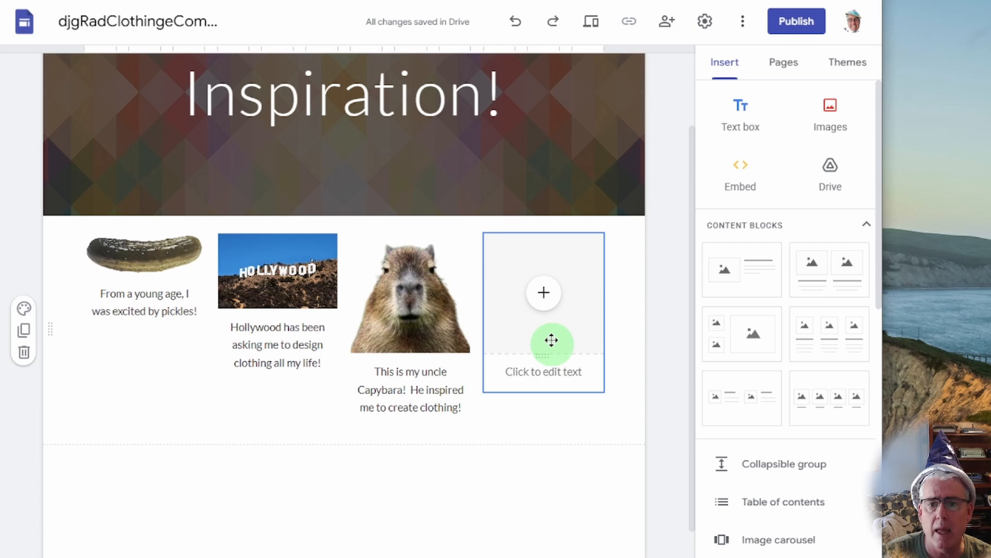
Fill the empty fourth image slot with the robot-holding-a-baby picture from Drive.
left_click(543, 293)
left_click(594, 376)
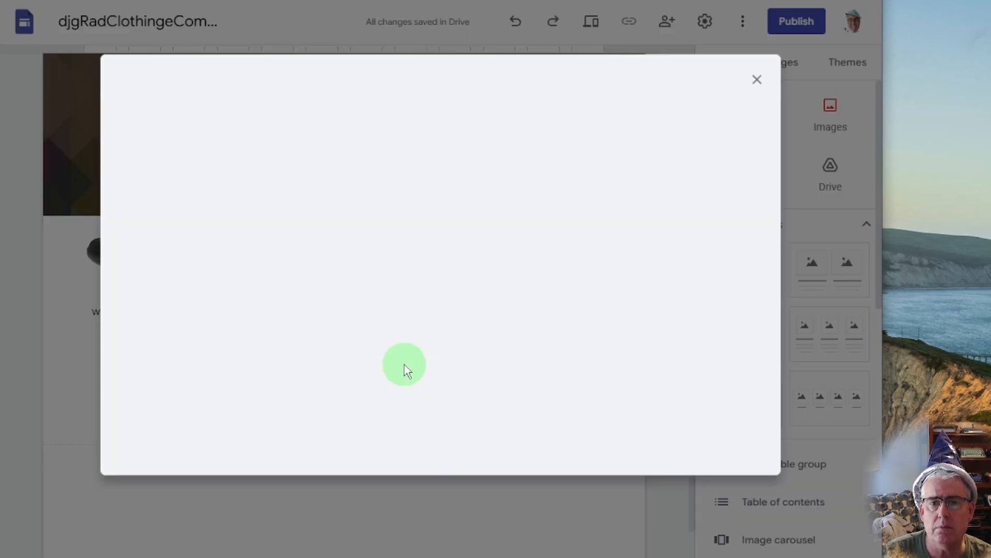
scroll(439, 360, "down", 20)
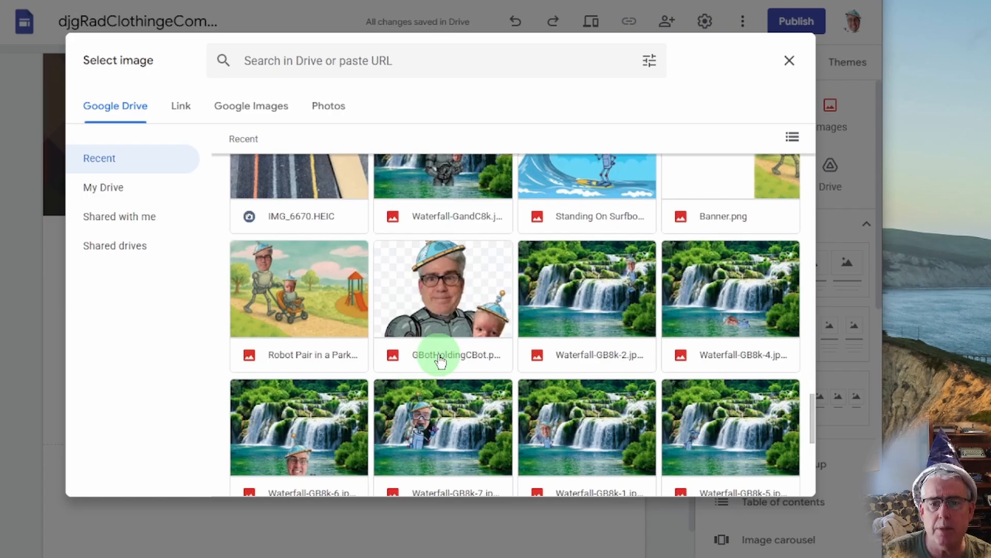
double_click(440, 360)
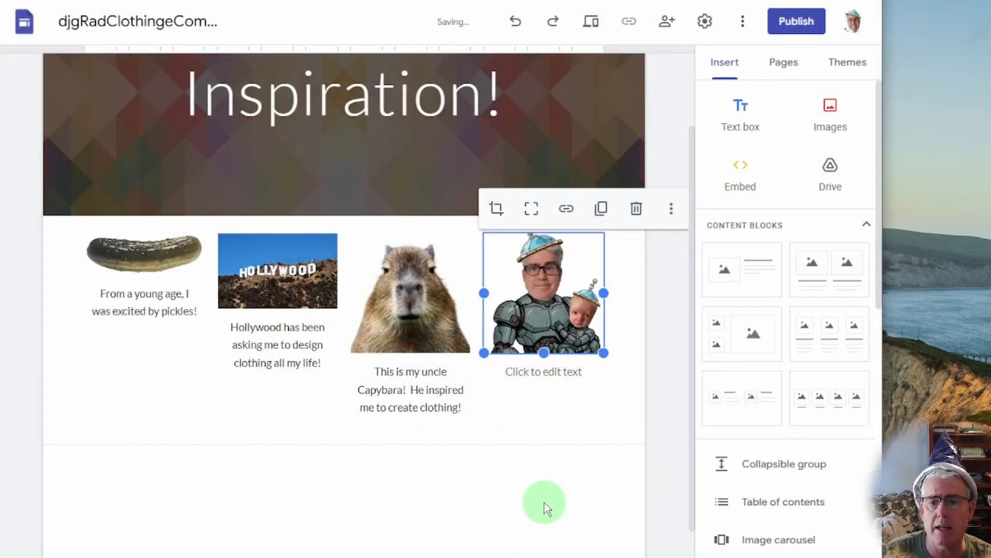
Caption the robot picture 'CBot loves clothes!'.
left_click(543, 371)
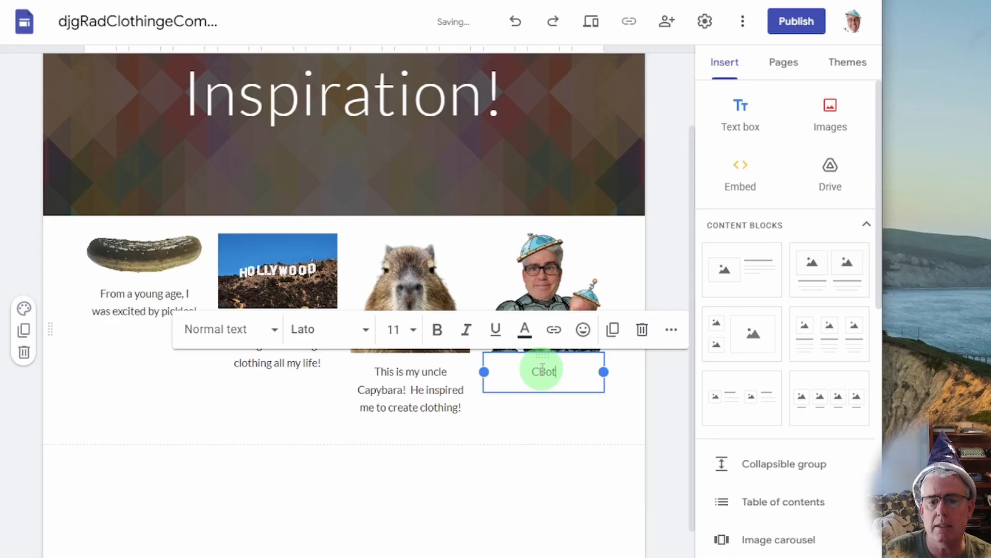
type("oves clother")
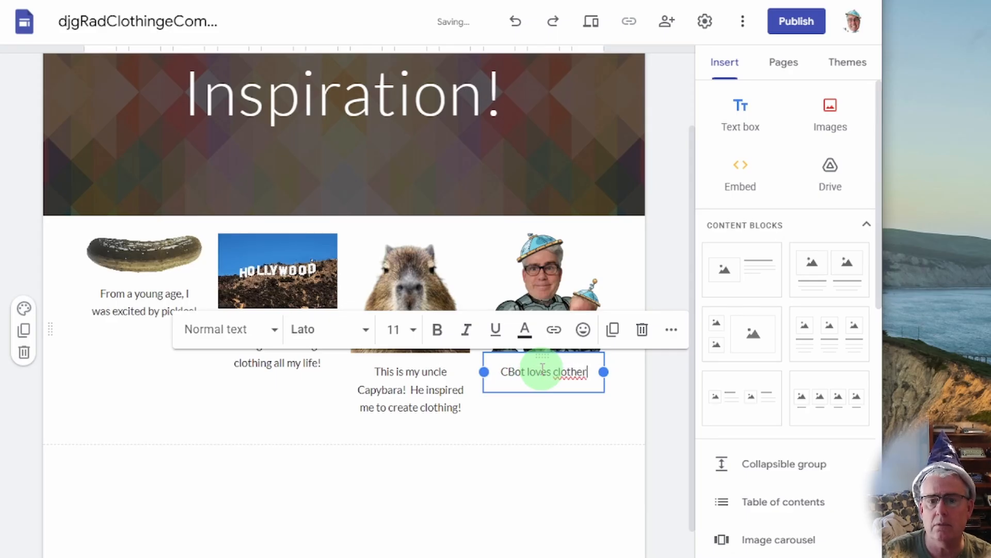
key("BackSpace")
type("s!")
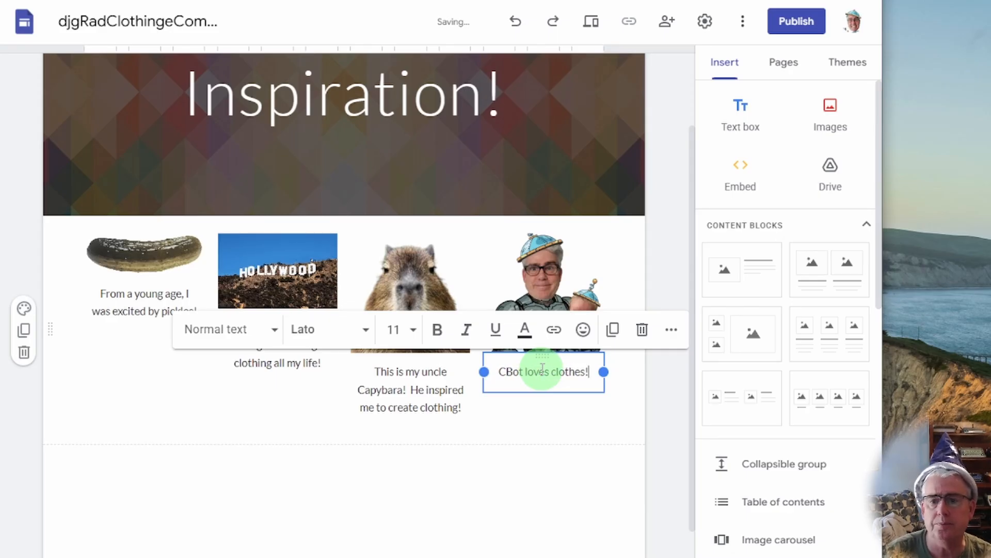
left_click(476, 485)
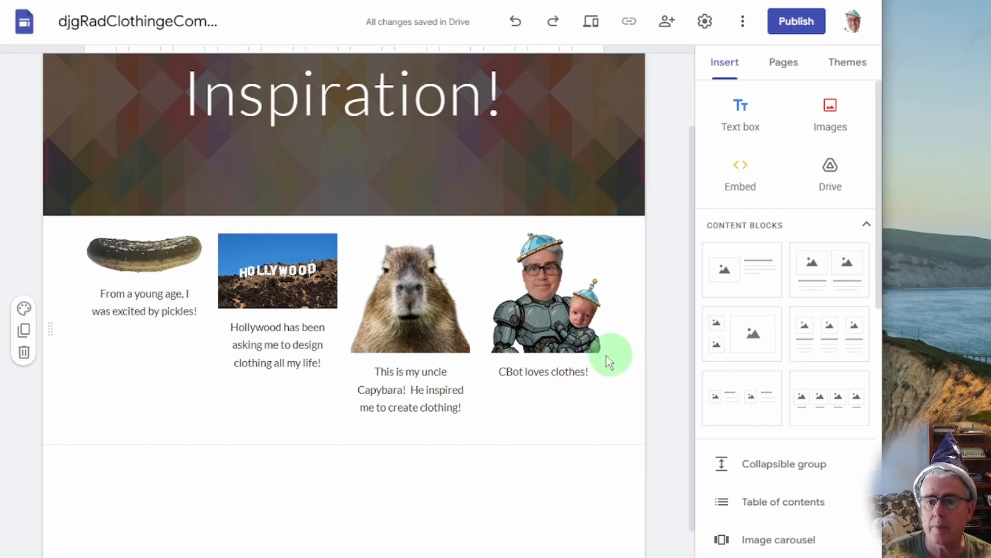
Insert a Google Map of Paris, TX, USA below the four image columns.
scroll(826, 438, "down", 5)
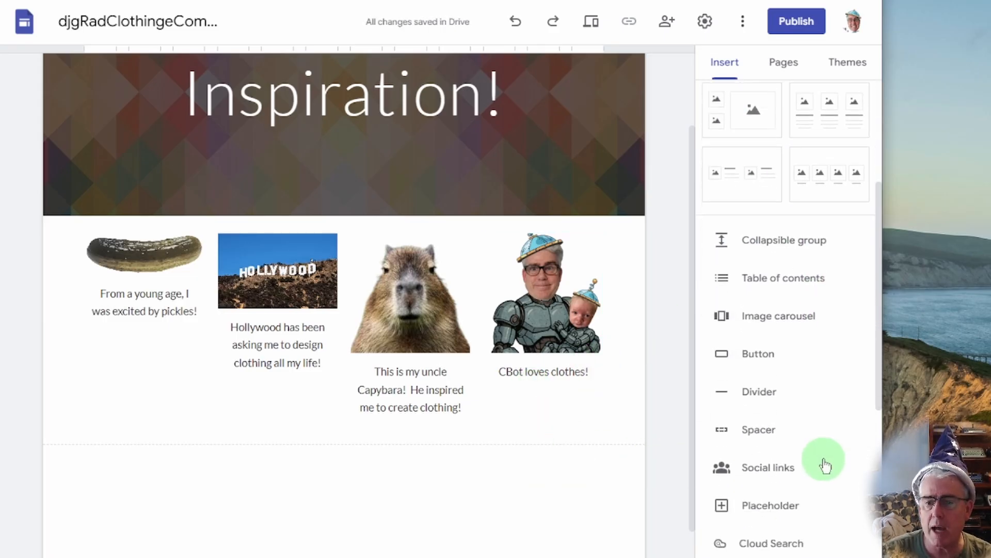
scroll(824, 463, "down", 5)
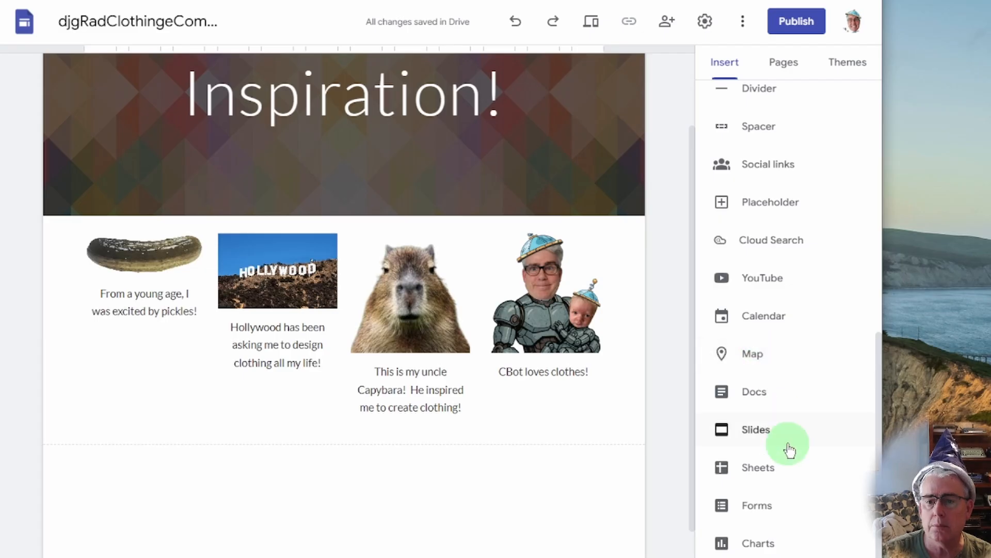
left_click(717, 356)
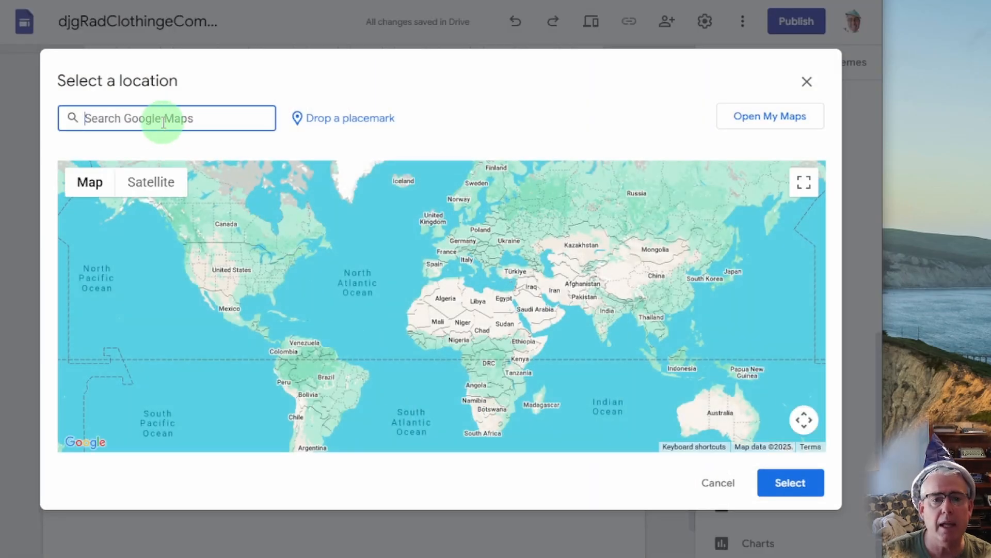
type("paris")
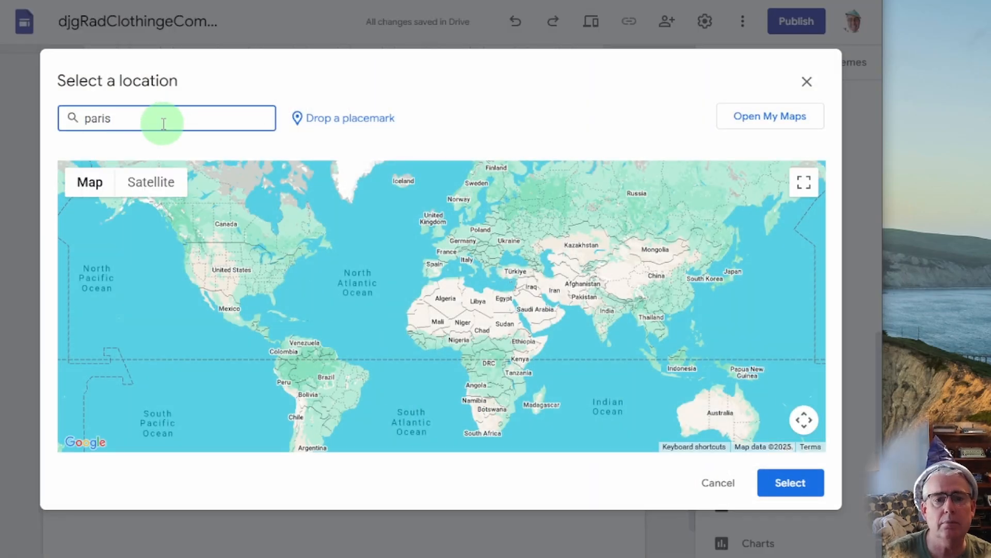
key("Return")
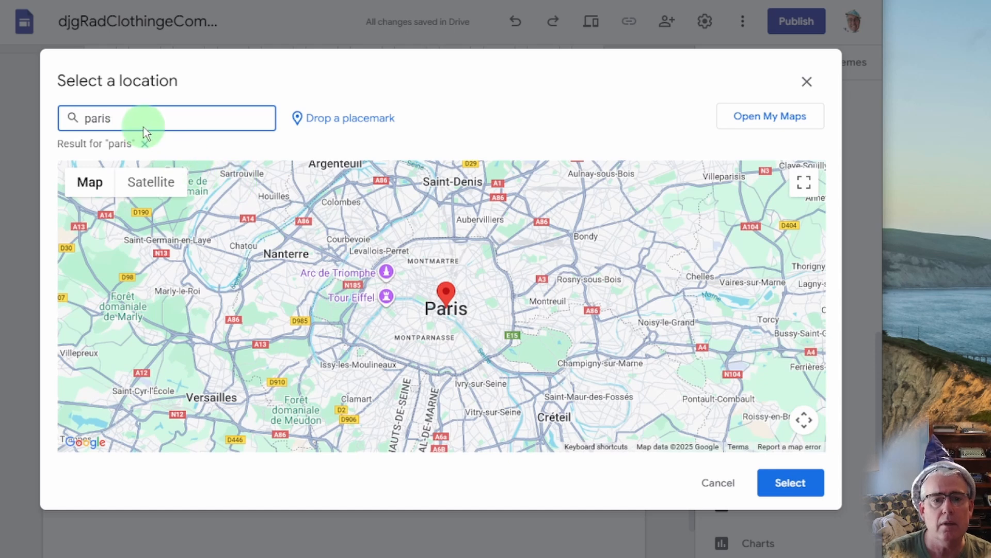
type("aris, tx")
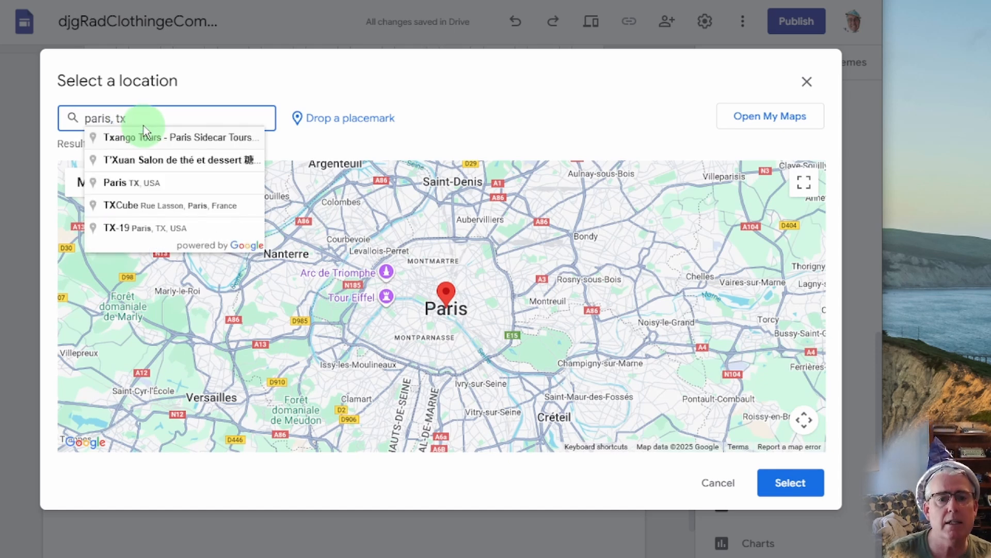
left_click(168, 181)
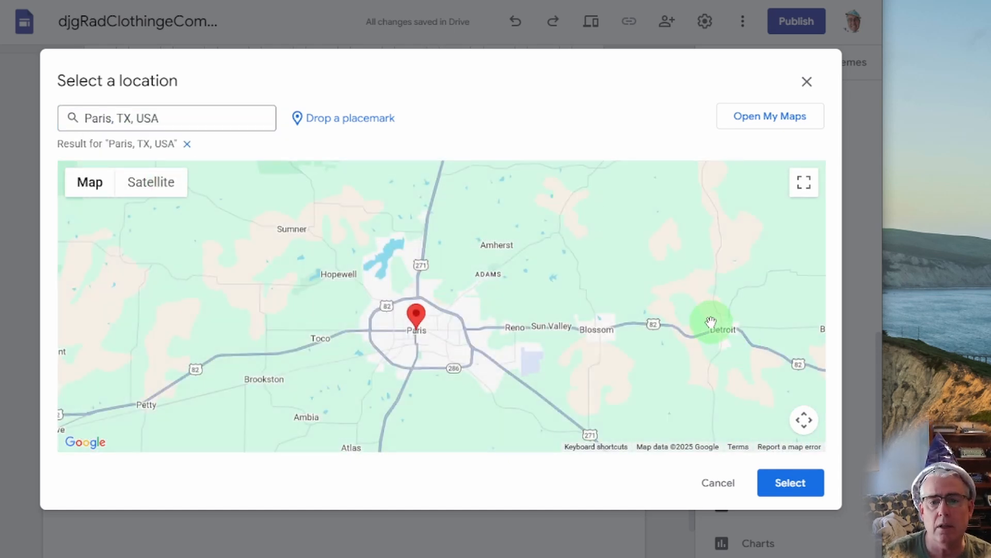
left_click(783, 496)
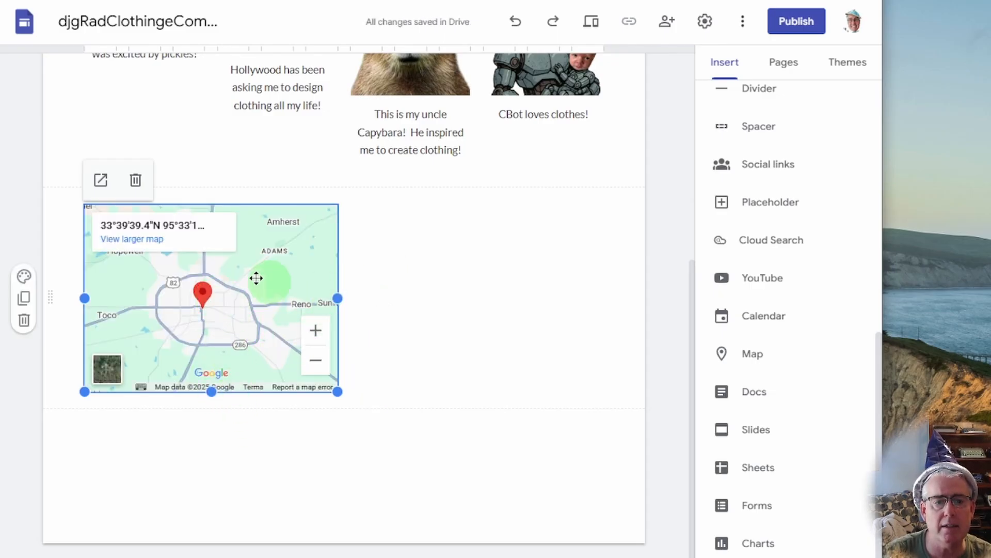
Add a text box beside the map reading 'The people of Paris TX love my clothes!'.
scroll(725, 255, "up", 6)
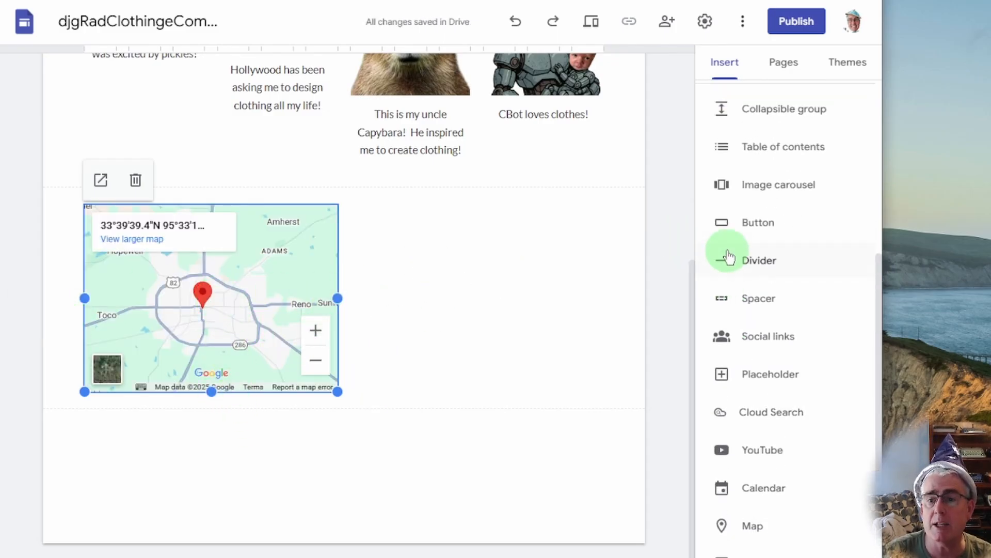
scroll(736, 321, "up", 3)
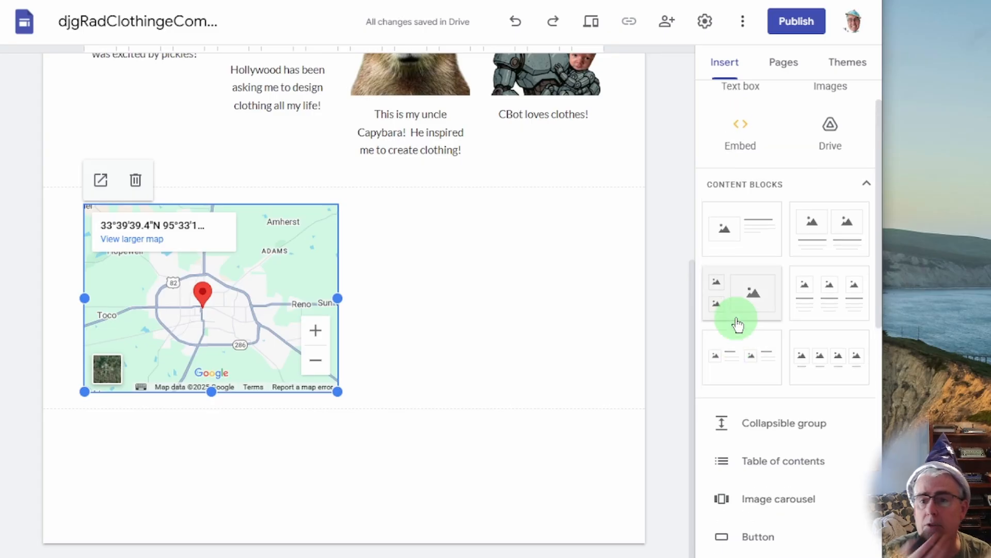
scroll(715, 295, "up", 1)
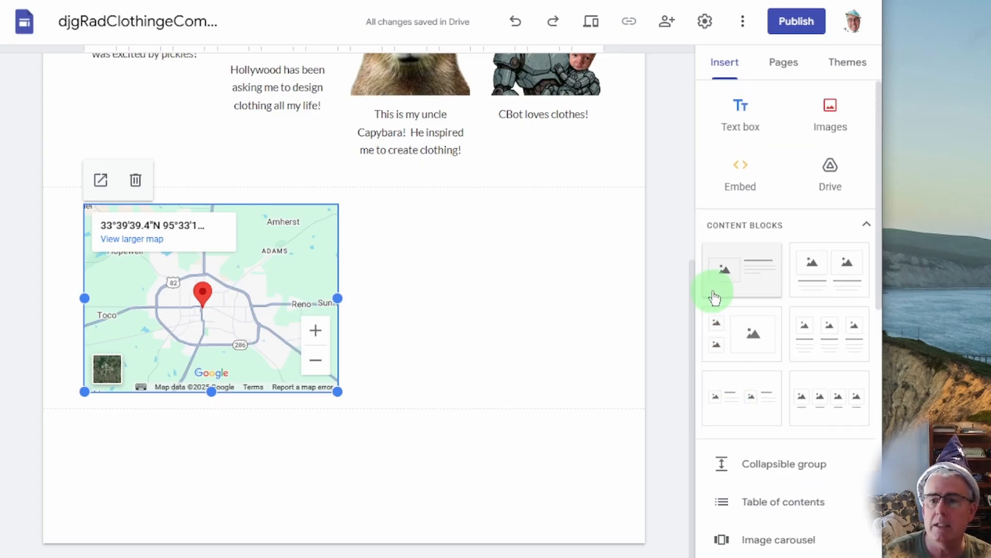
left_click(741, 123)
left_click_drag(367, 372, 455, 207)
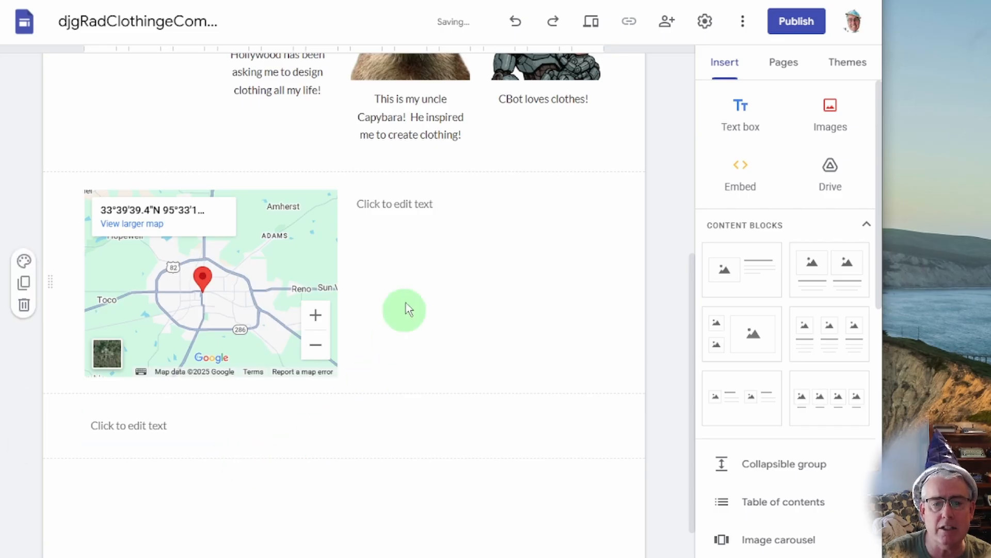
left_click(479, 207)
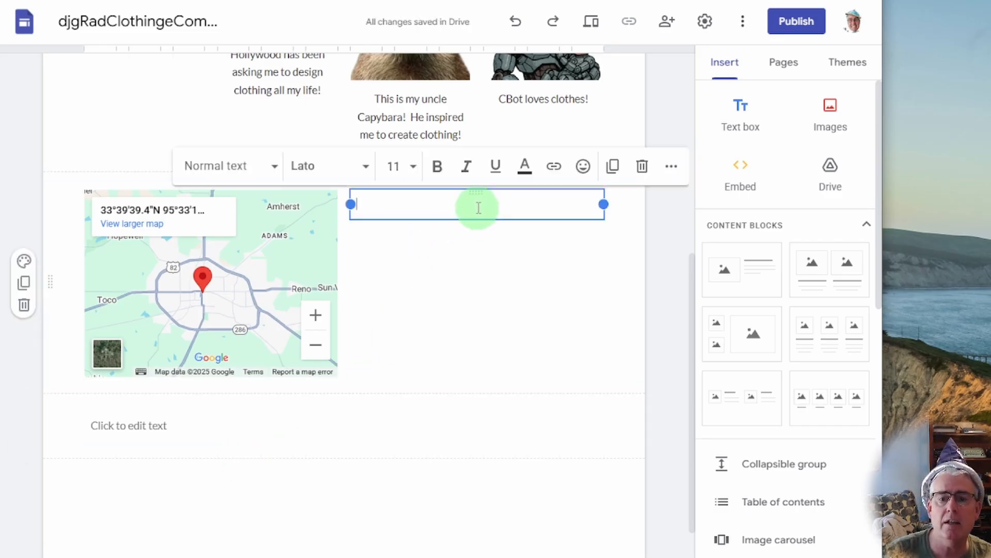
type("the p")
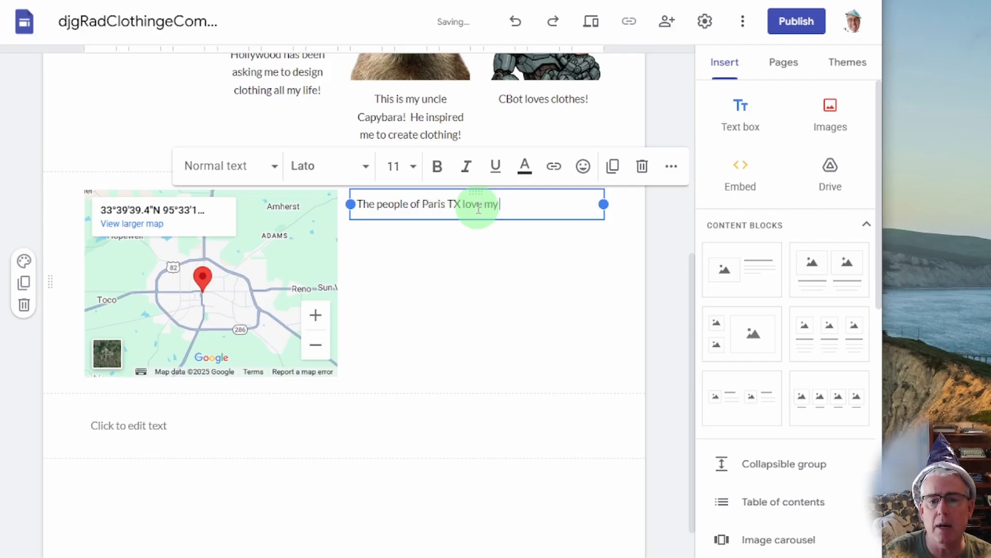
left_click(657, 282)
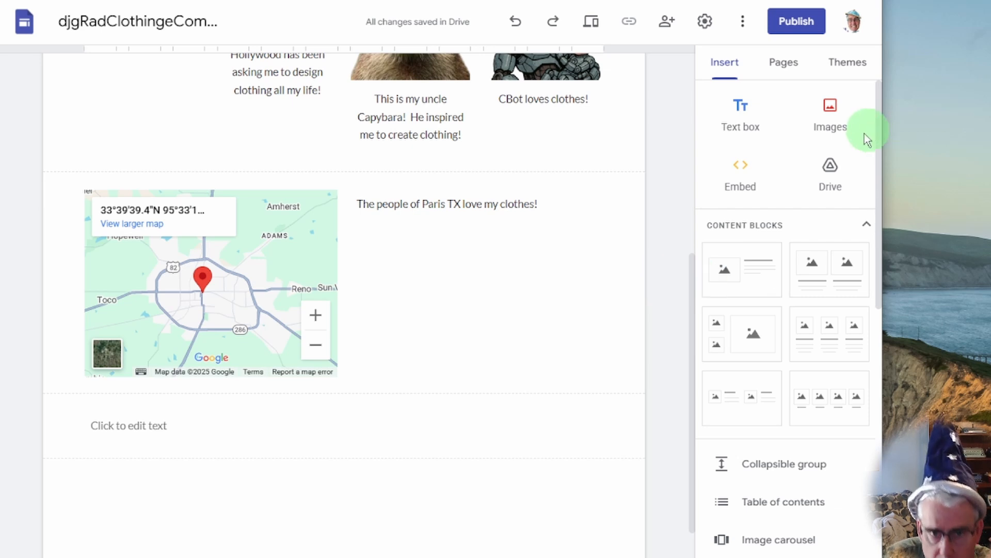
Delete the leftover empty text box below the map.
scroll(788, 292, "down", 3)
scroll(781, 415, "down", 4)
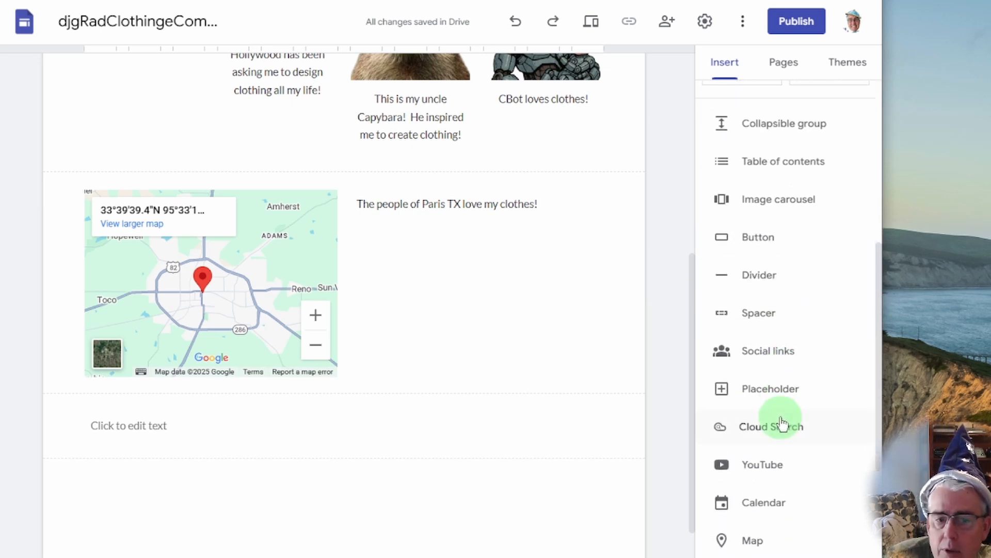
left_click(576, 433)
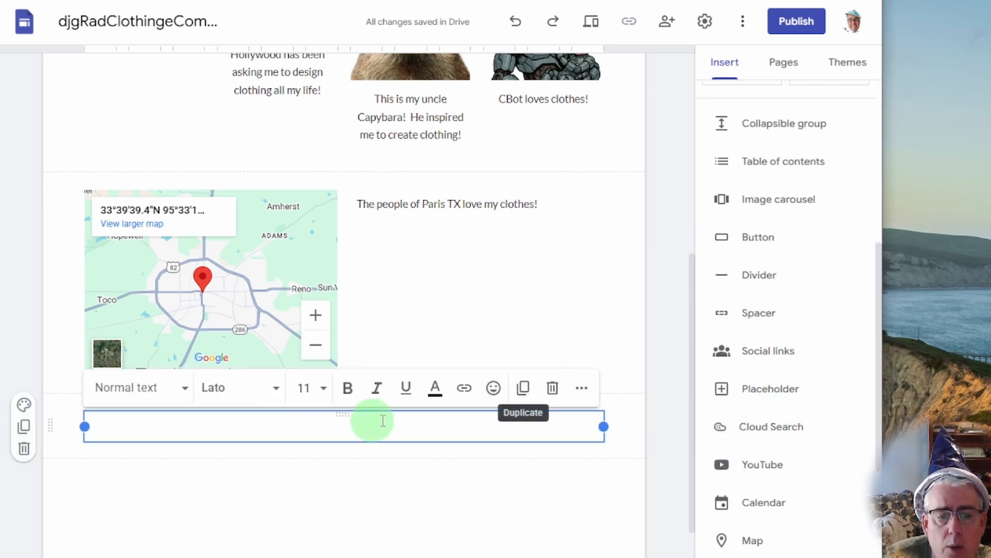
left_click(551, 391)
Switch to the Meet The Designer! page from the Pages panel.
scroll(464, 310, "up", 5)
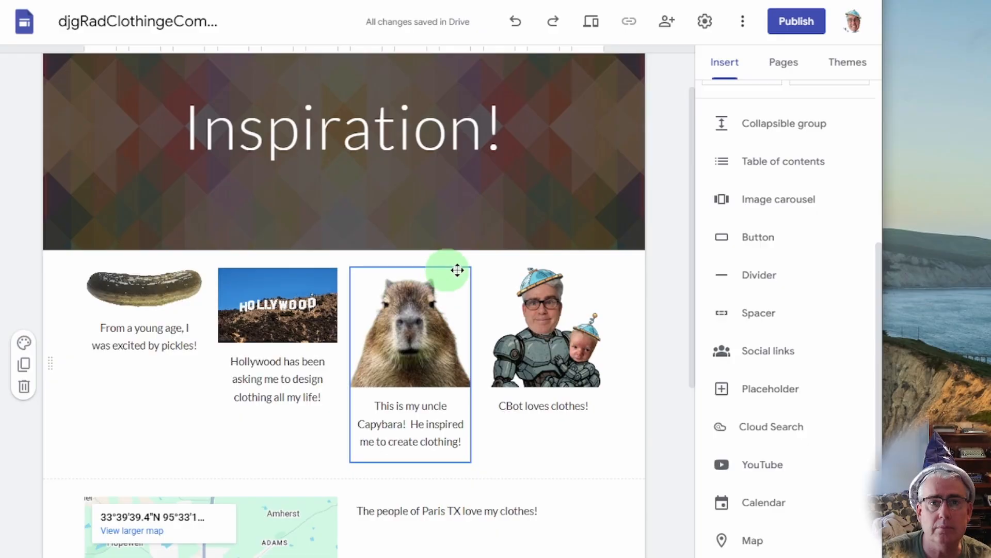
left_click(770, 70)
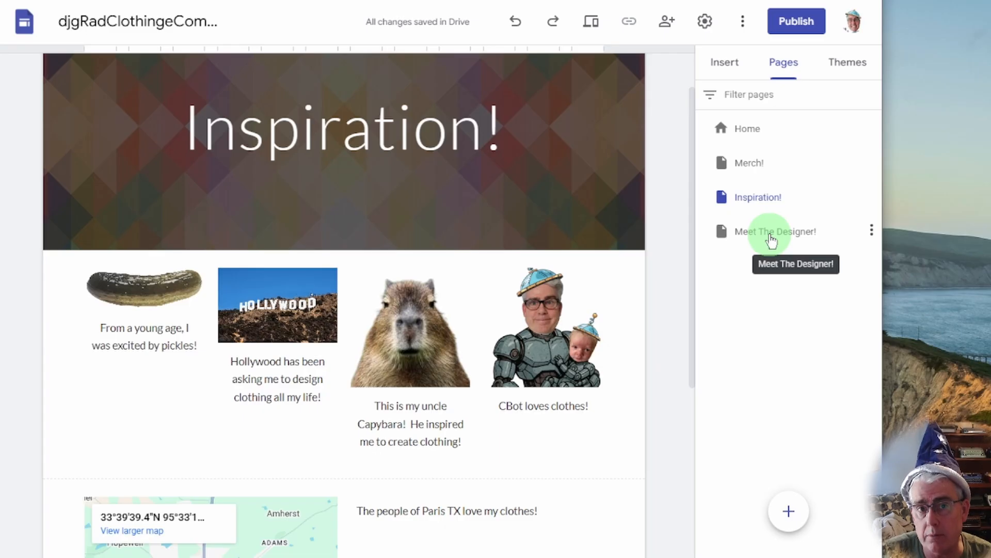
left_click(771, 235)
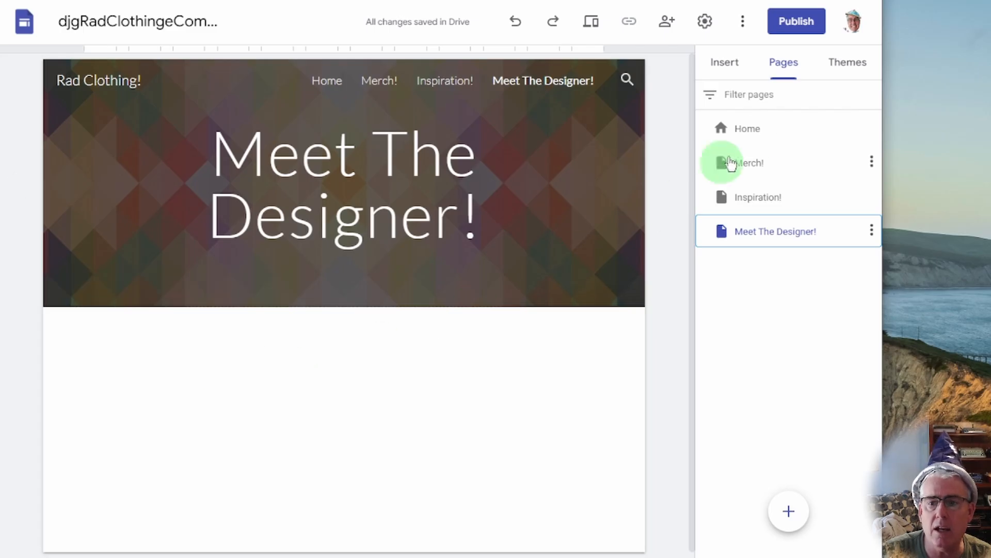
Add a 'Young Age!' collapsible group about being a fantastic designer whose drawings people wanted.
left_click(729, 66)
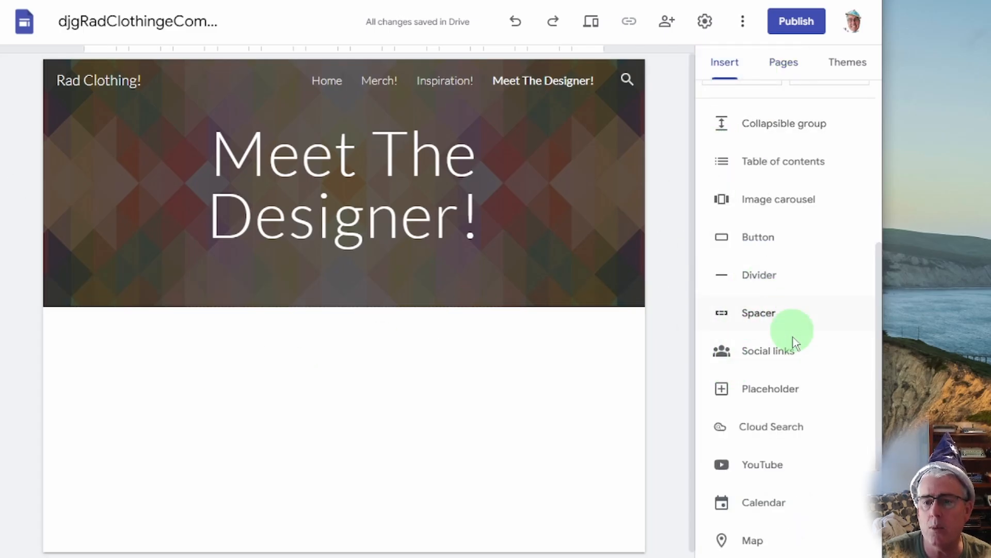
scroll(814, 400, "down", 1)
scroll(810, 436, "down", 1)
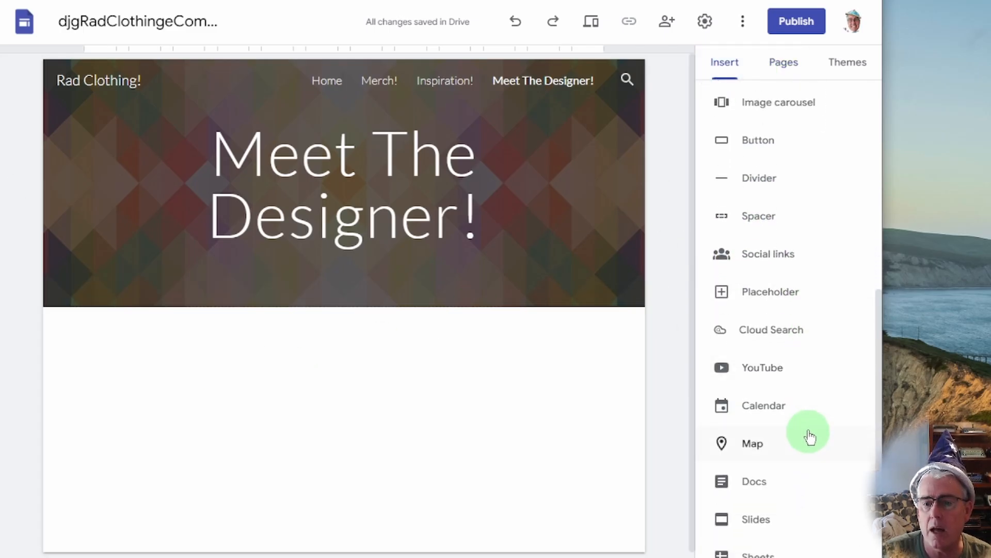
scroll(810, 413, "up", 6)
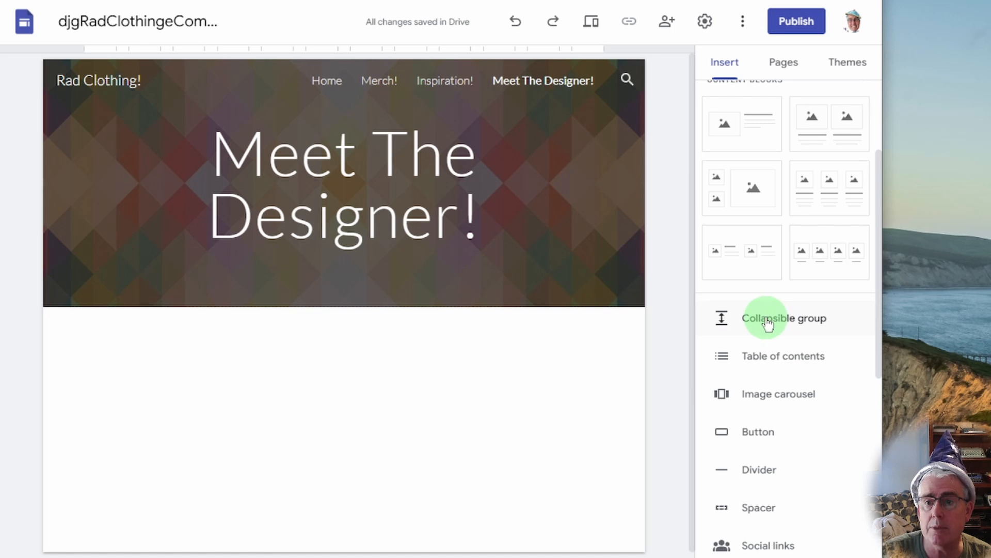
left_click(768, 324)
left_click(261, 335)
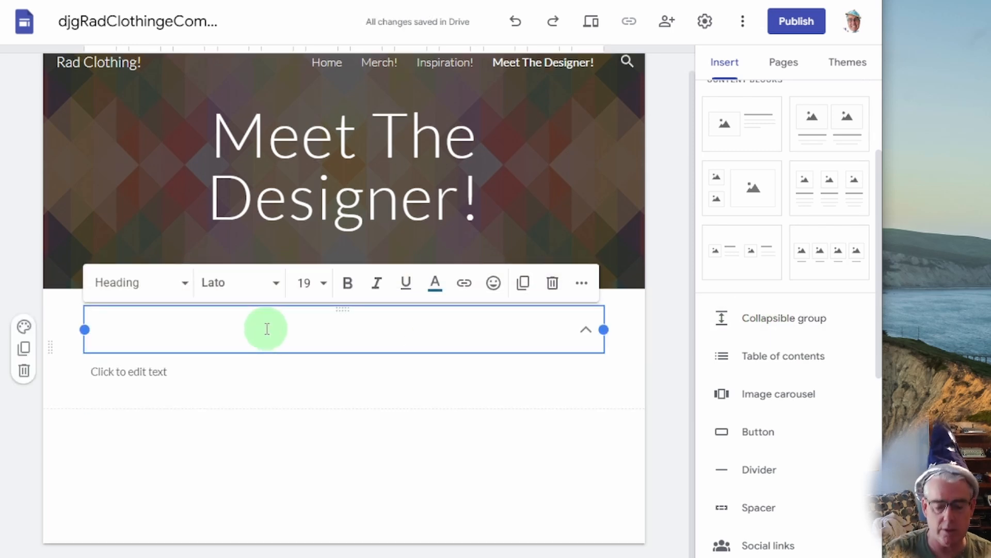
type("Young AGE")
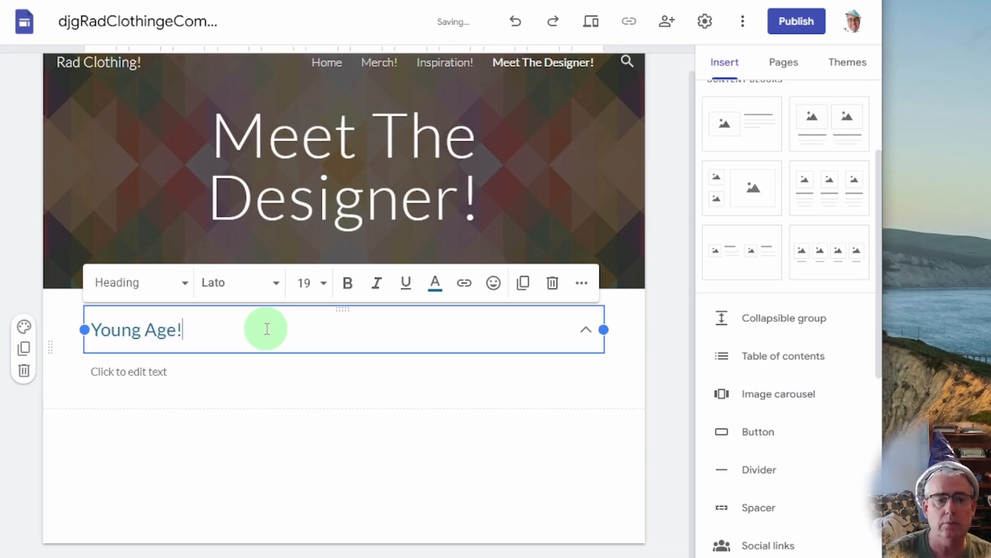
left_click(199, 371)
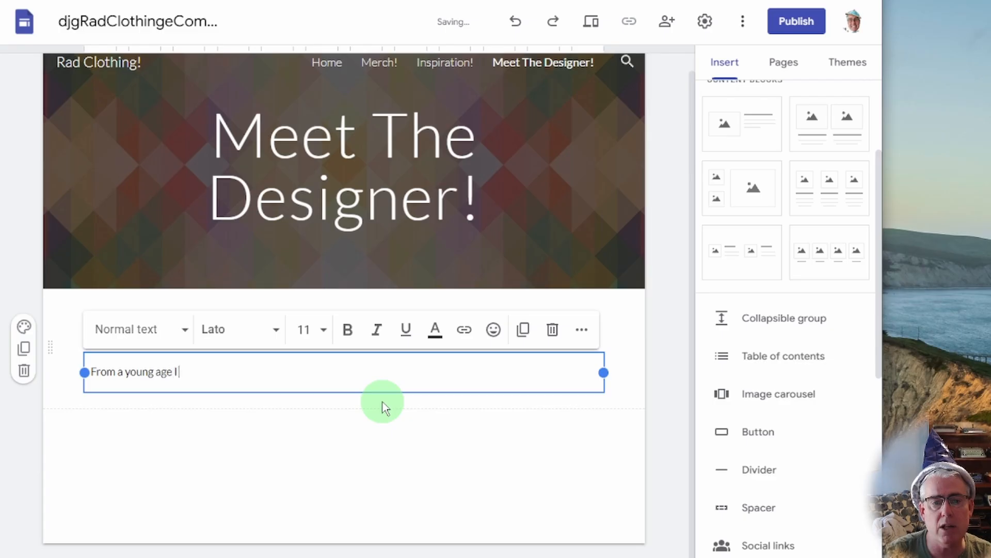
type("From a young age I was a fanta")
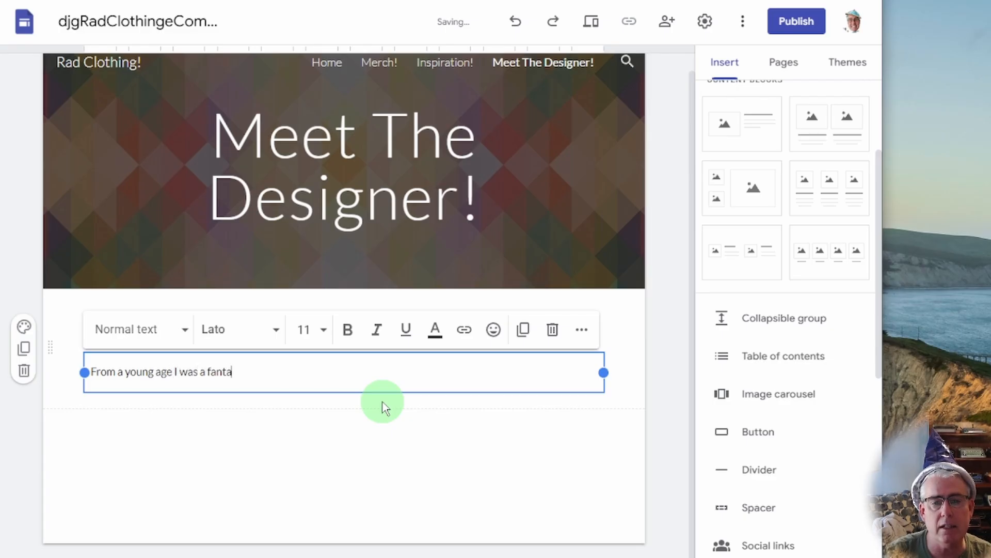
type("stic designe")
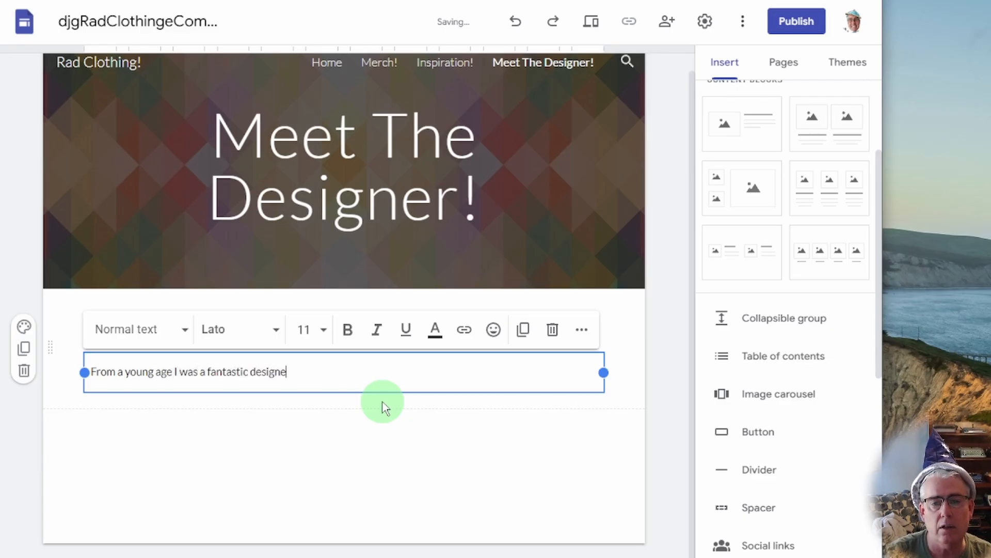
type("r!  Wheved")
key("BackSpace")
key("BackSpace")
key("BackSpace")
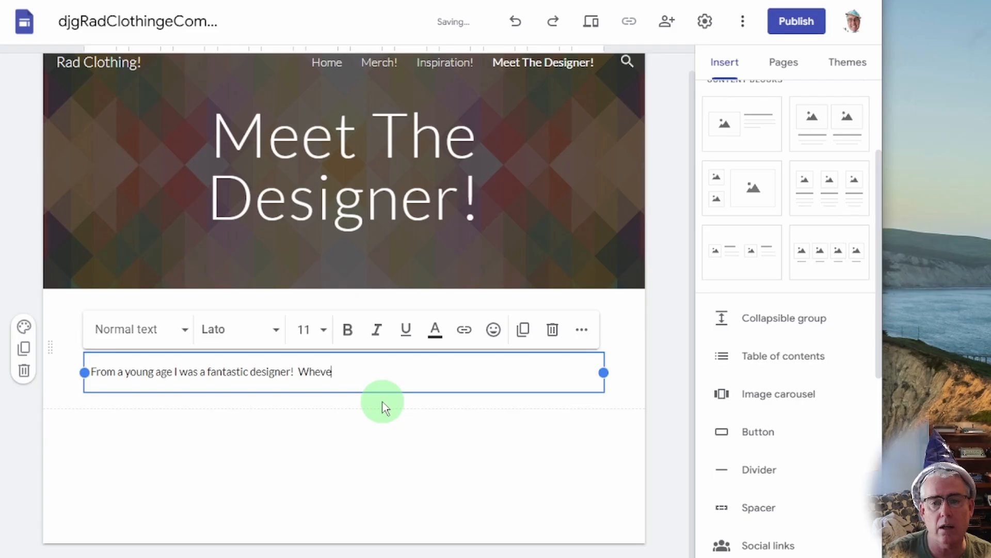
type("rever I we")
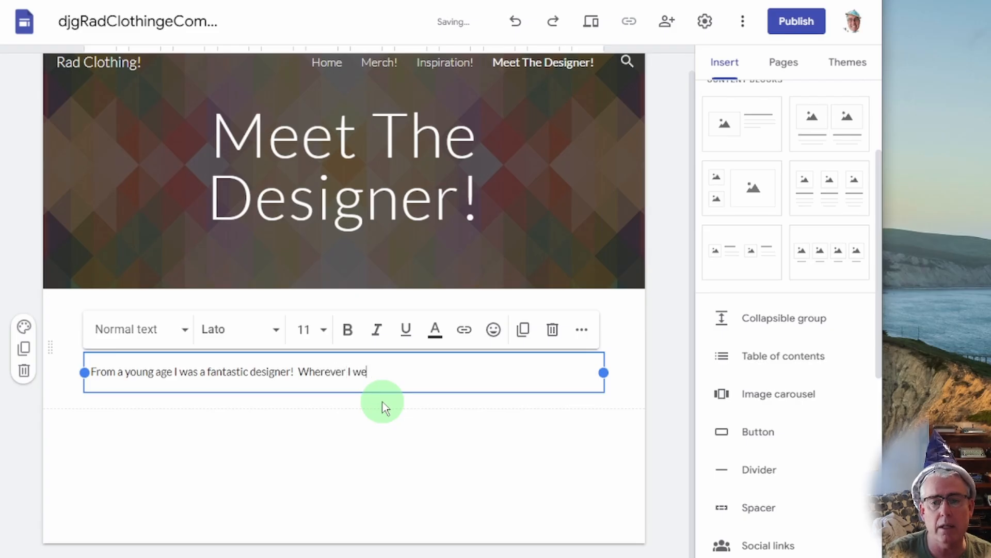
type("nt people wante")
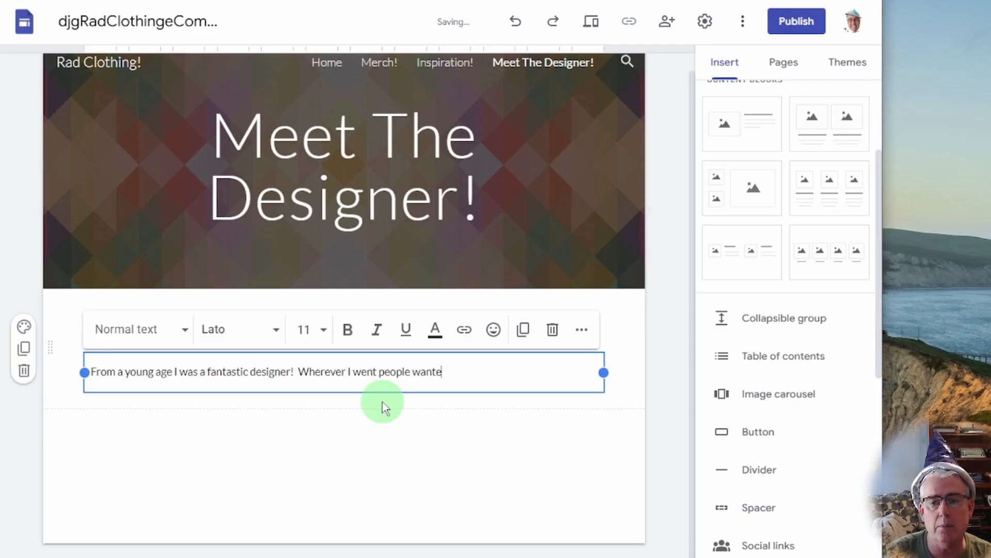
type("d me to draw on their clothing.")
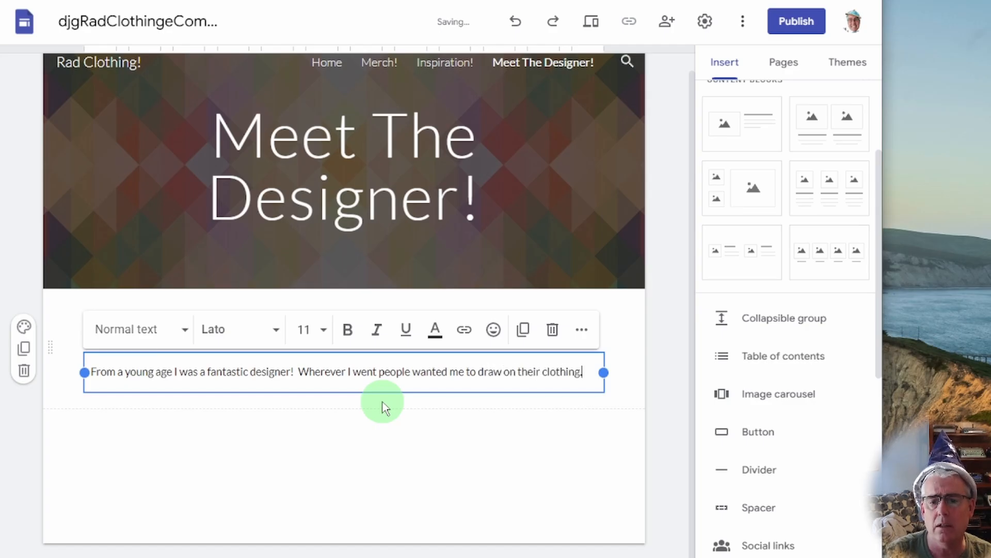
left_click(398, 453)
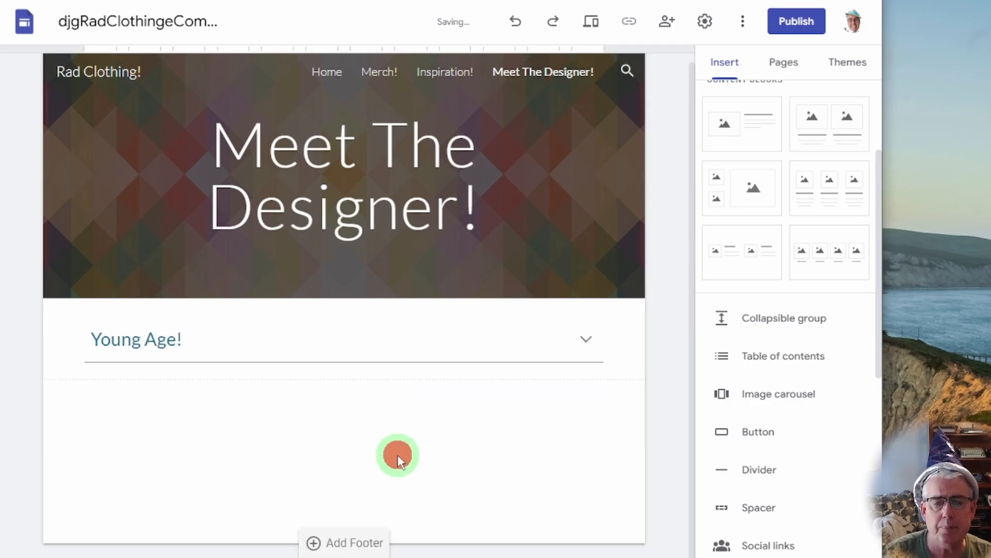
Expand and re-fold Young Age! to check it, then add a second collapsible group below.
left_click(586, 341)
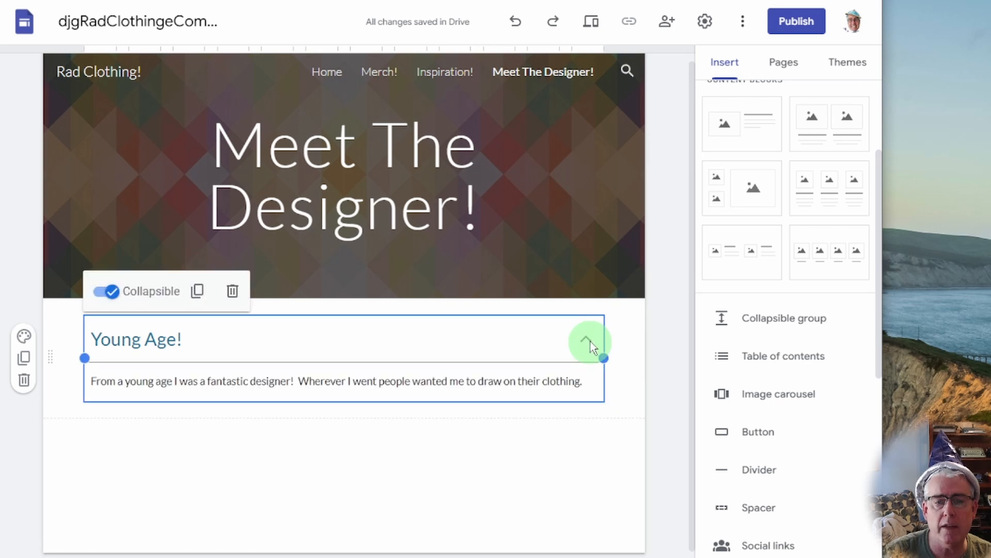
double_click(590, 342)
left_click(541, 447)
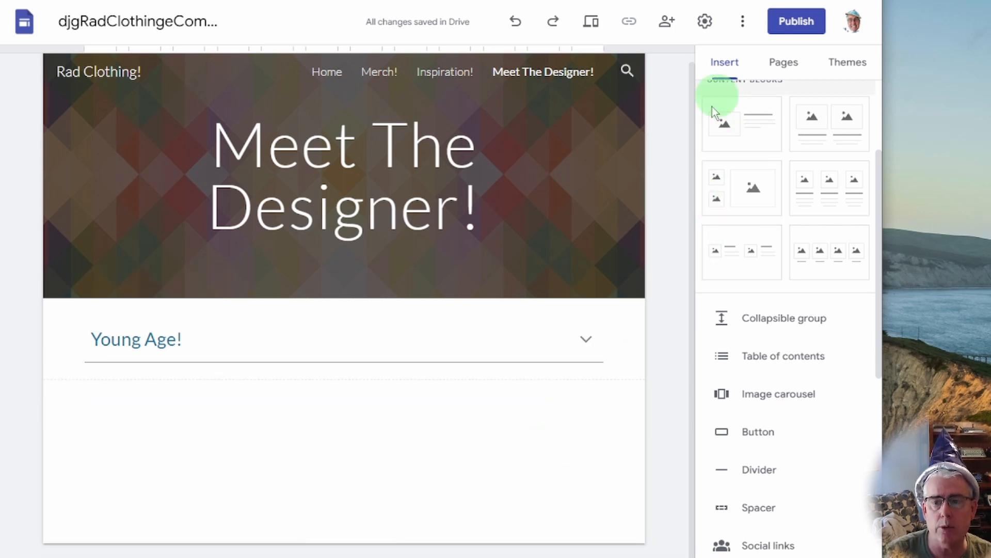
left_click(590, 345)
left_click(513, 438)
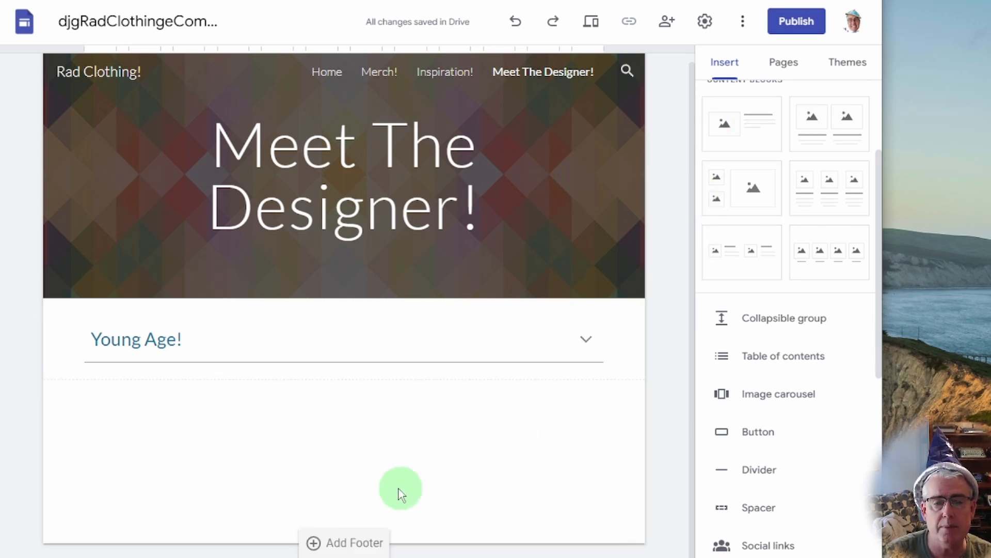
left_click(768, 323)
Title the second group 'School Years!' and describe selling a first design, a bracelet, for $0.05.
left_click(241, 331)
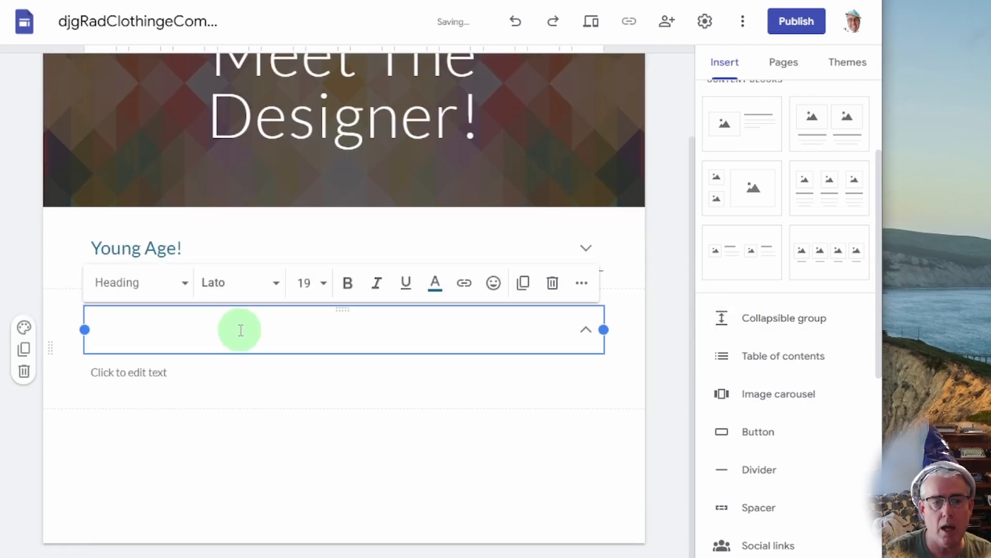
type("School Years!")
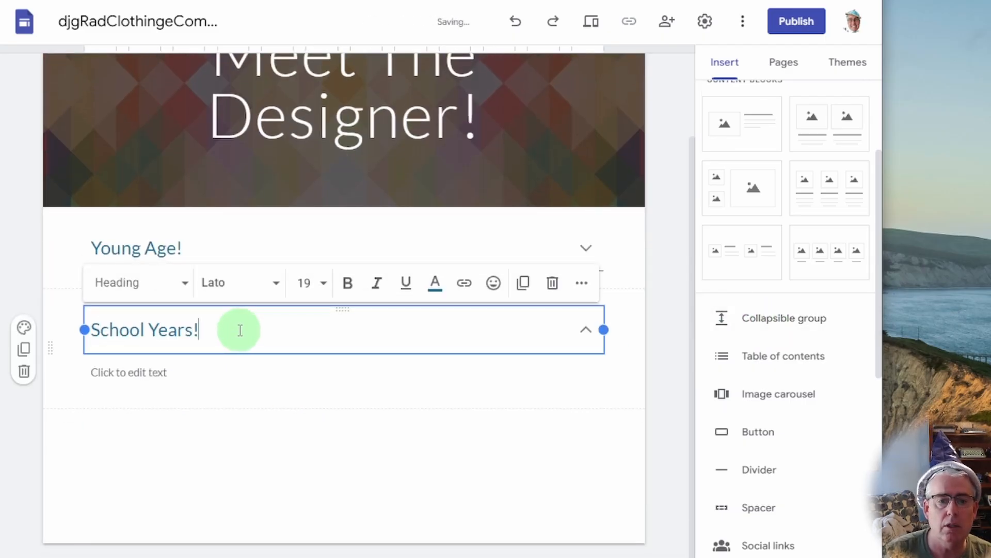
left_click(199, 372)
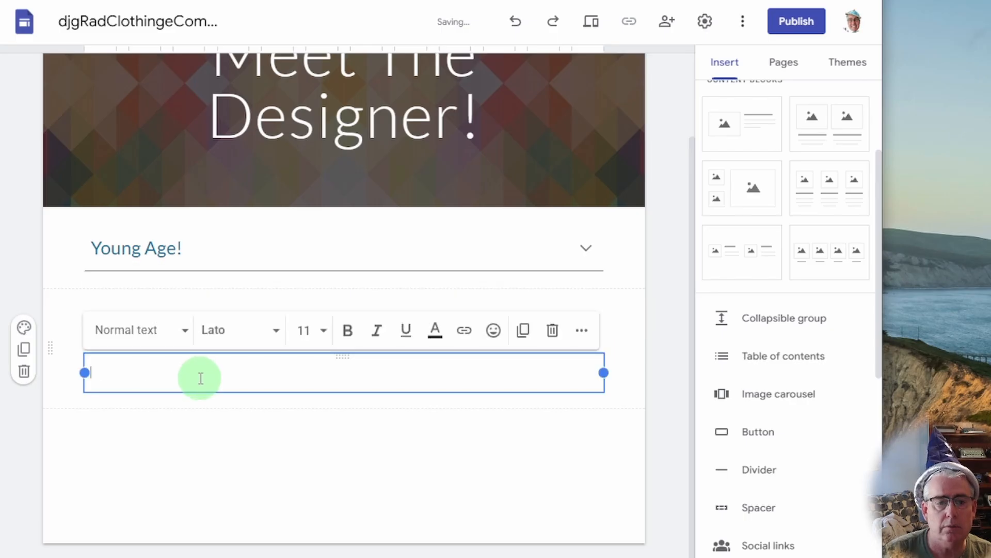
type("in")
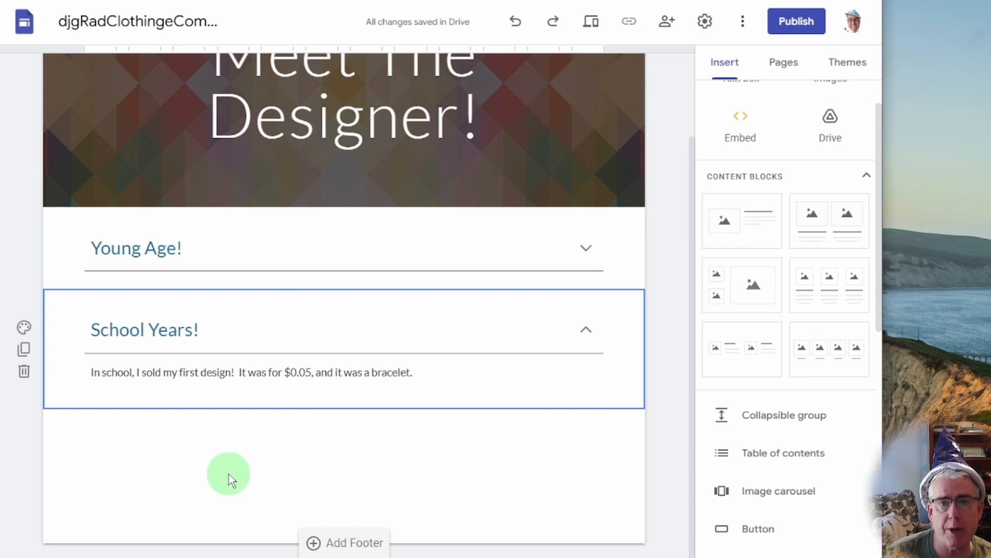
left_click(488, 457)
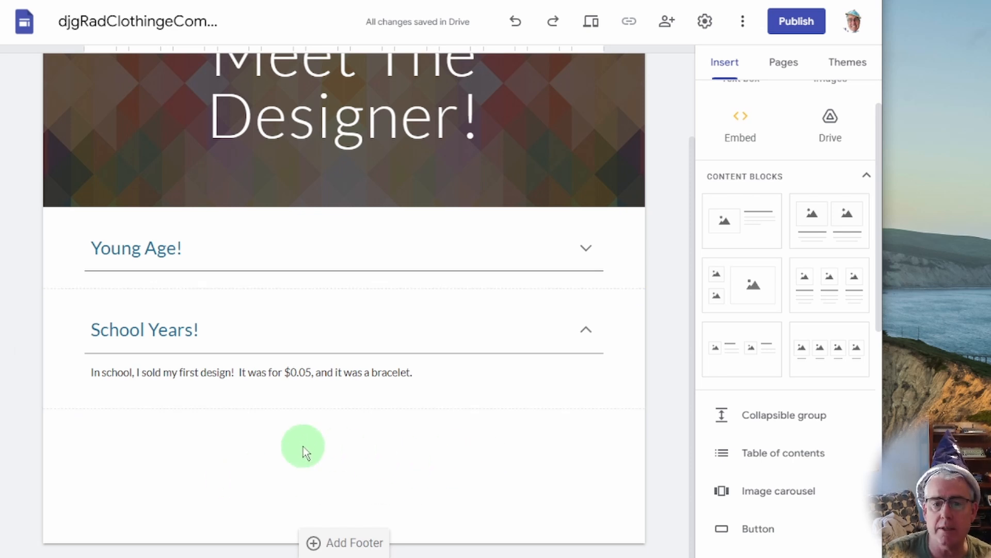
Insert Me Content.jpg from Drive and drag it under the School Years! text.
double_click(268, 470)
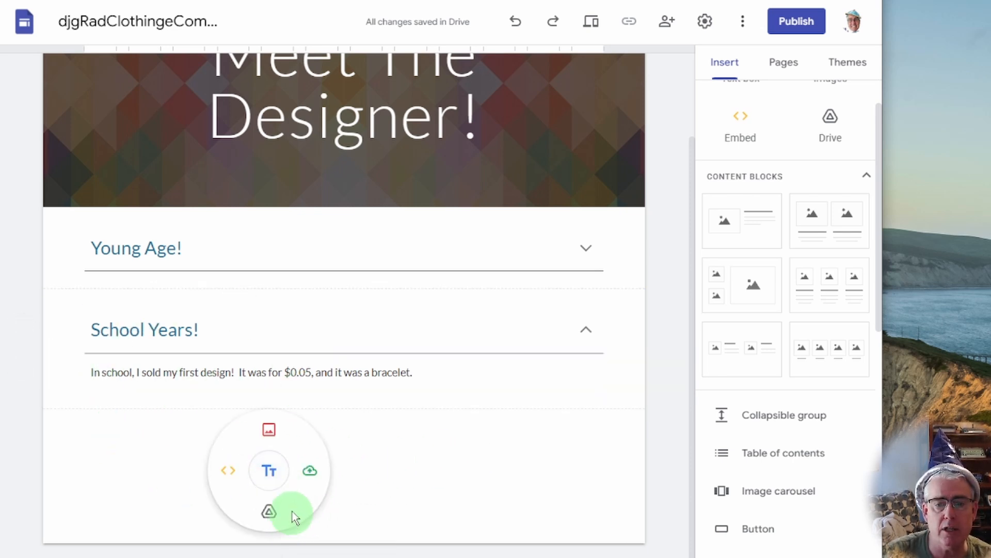
left_click(268, 429)
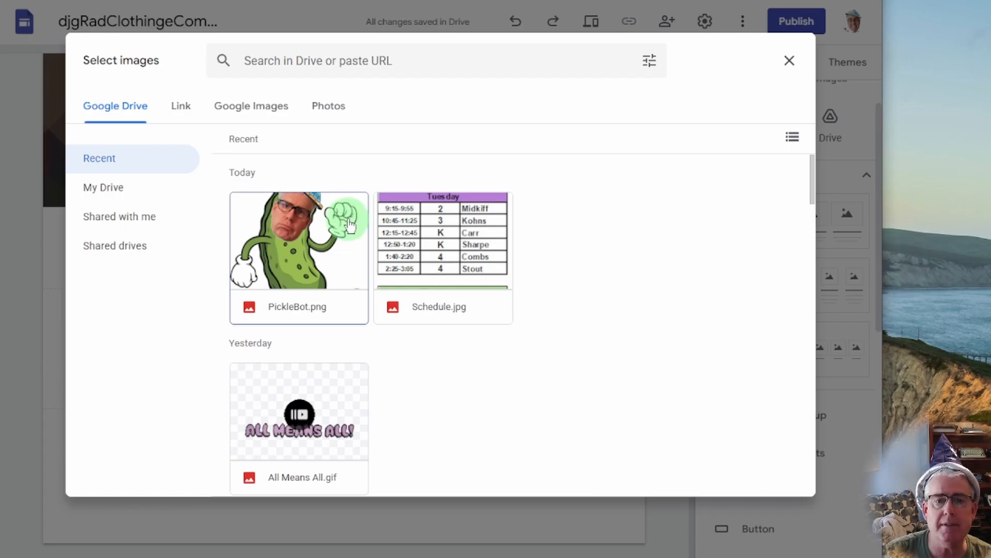
left_click(226, 110)
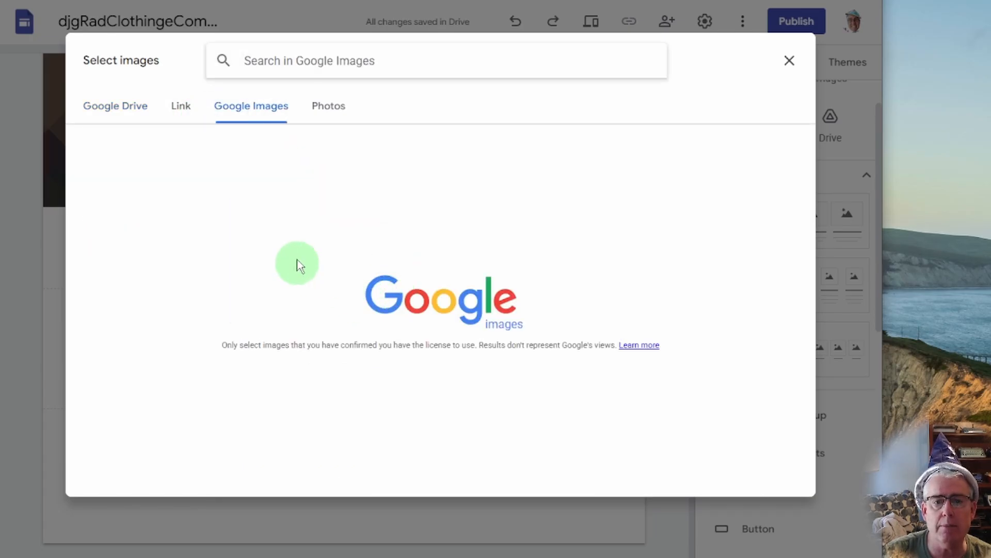
left_click(116, 106)
scroll(438, 338, "down", 15)
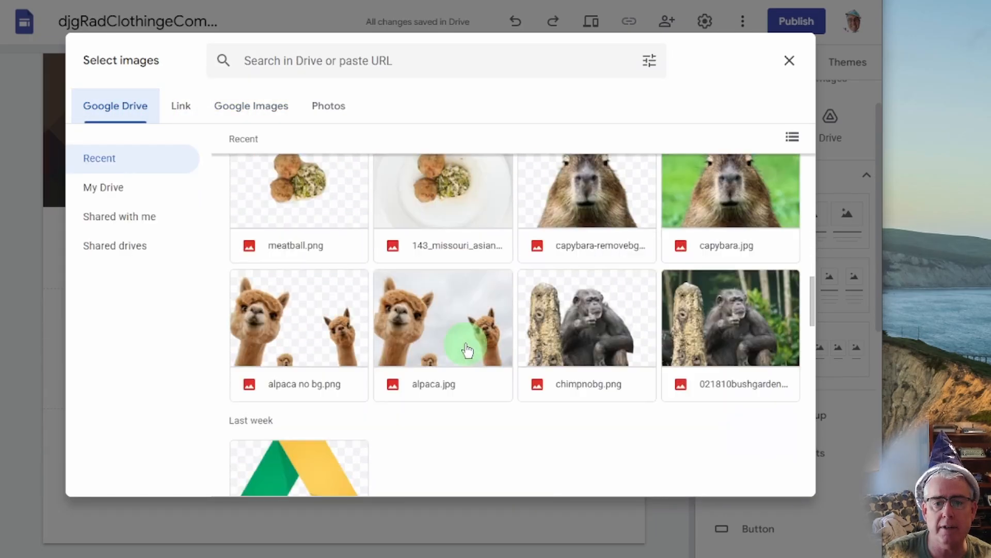
scroll(467, 351, "up", 10)
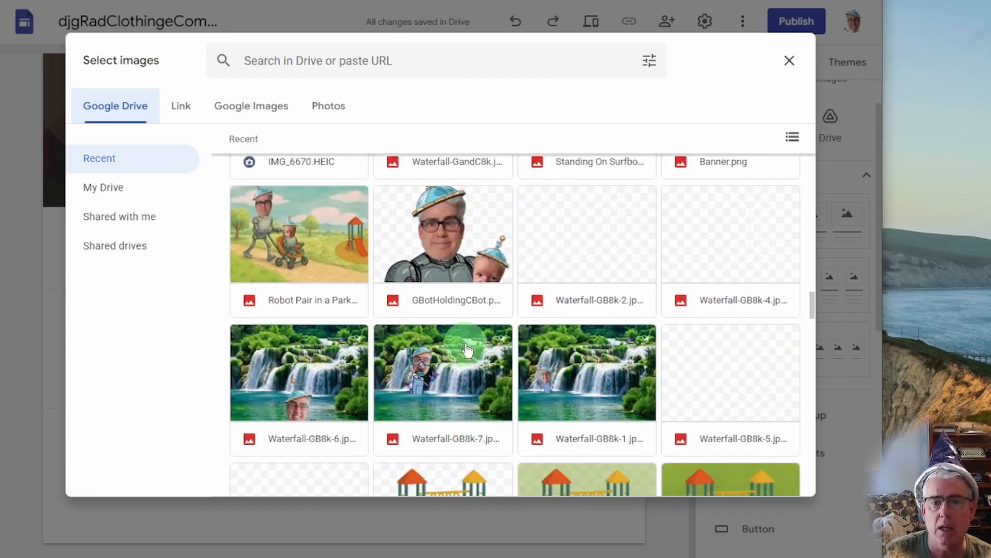
scroll(459, 347, "down", 5)
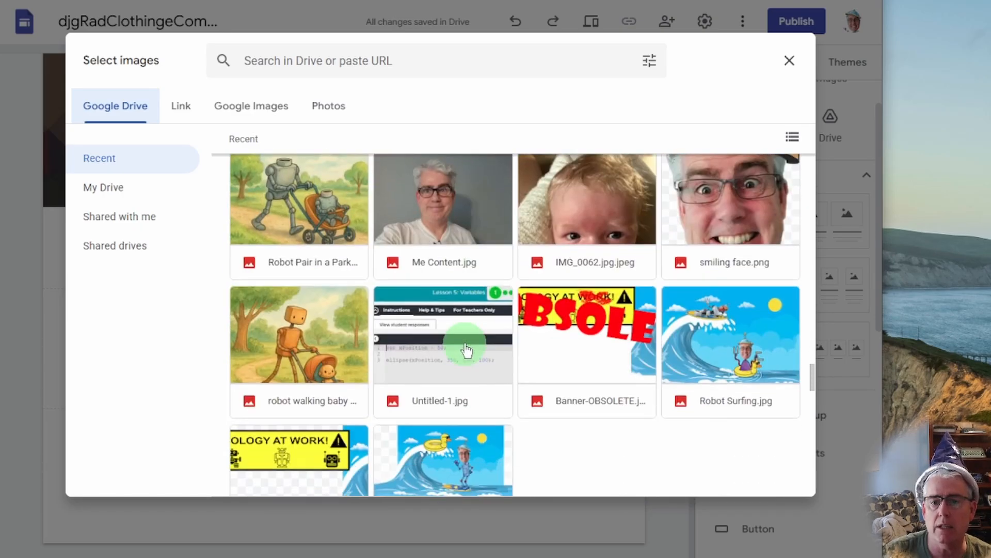
scroll(464, 347, "up", 3)
left_click(447, 316)
left_click(447, 316)
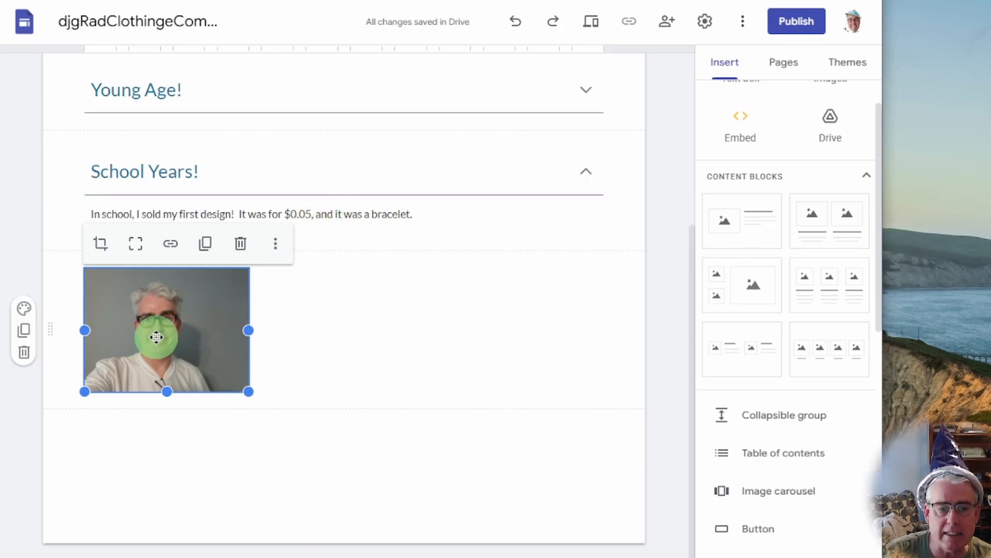
left_click_drag(157, 336, 288, 229)
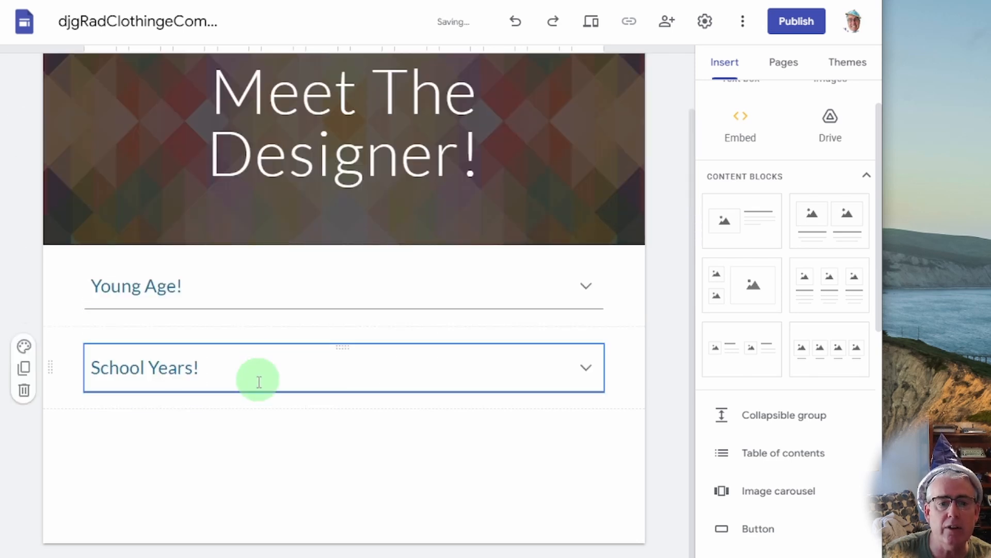
Add a 'Designer Years!' group below School Years! with the text 'Here I am at a fashion gala!'.
left_click(586, 368)
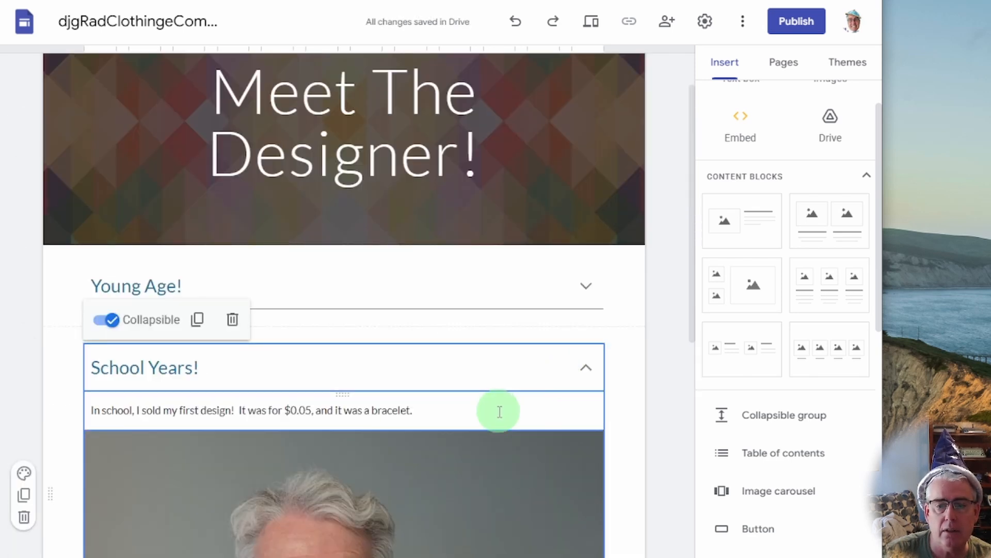
left_click(586, 367)
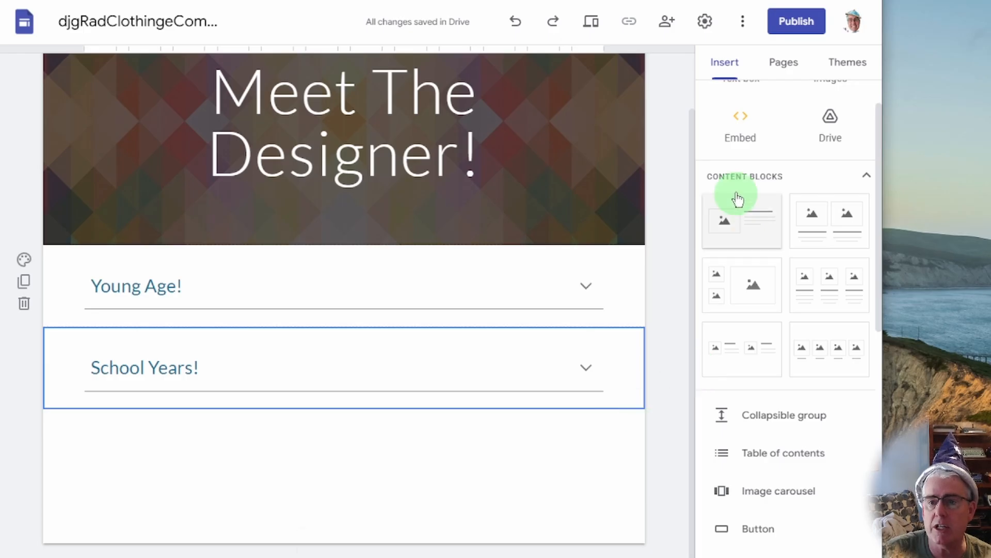
left_click(589, 441)
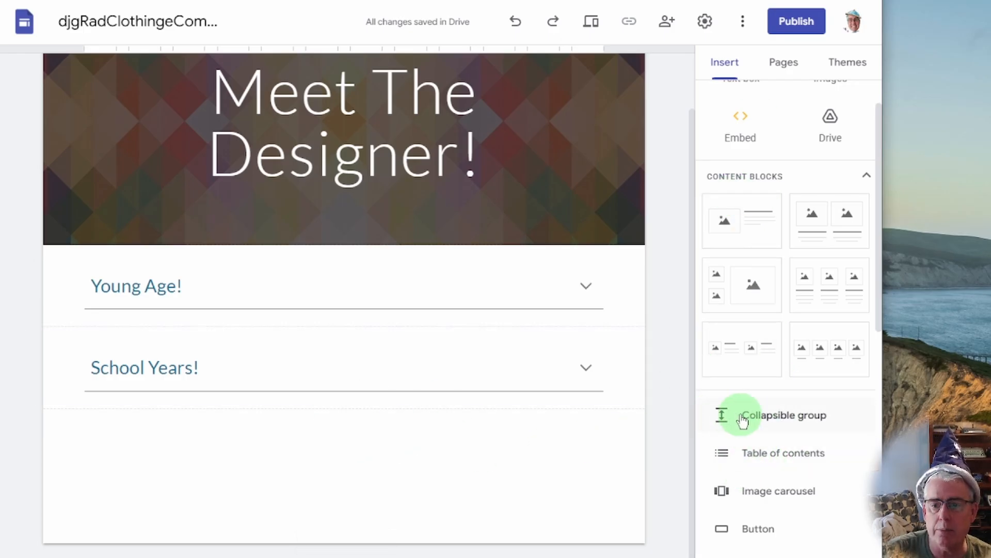
left_click(742, 419)
left_click(212, 332)
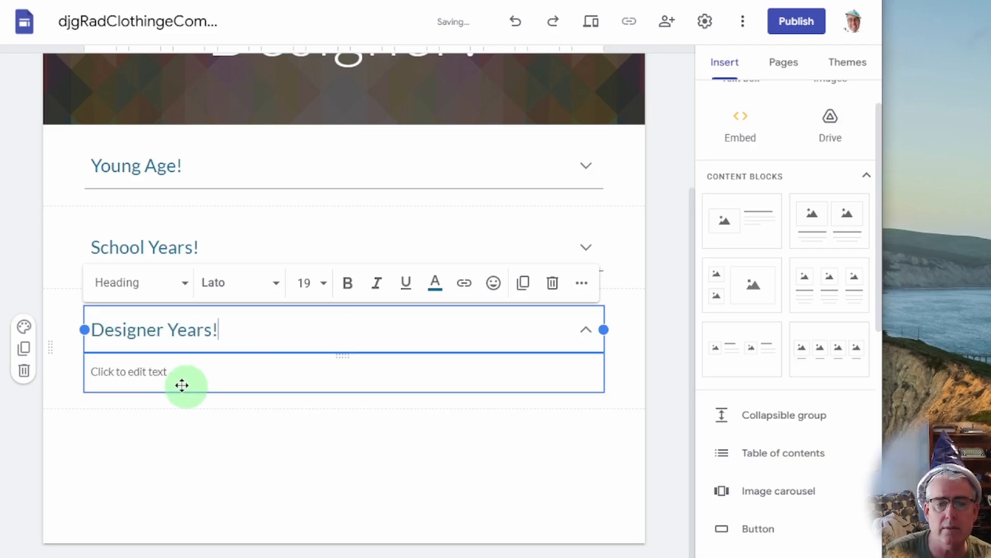
left_click(177, 370)
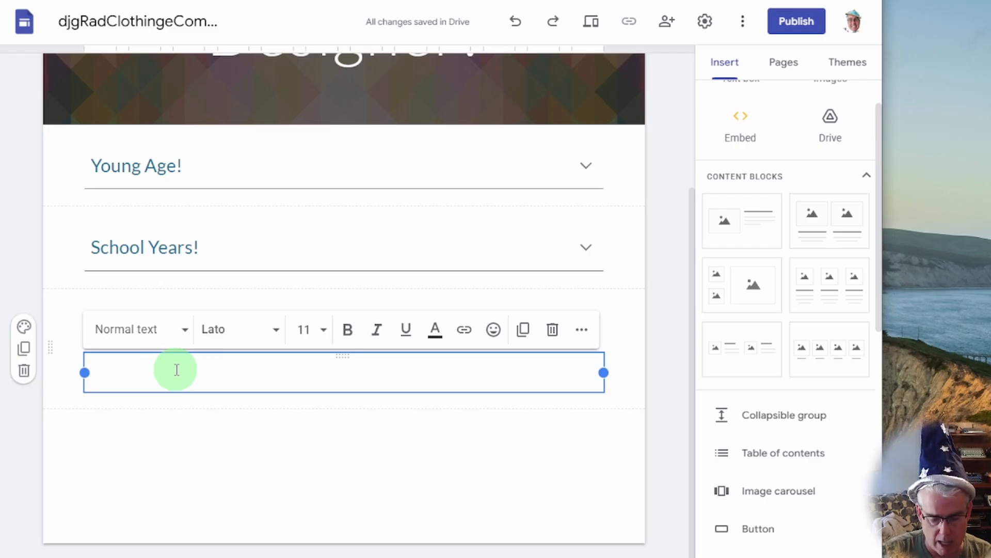
type("Here I am at a fashion gala!")
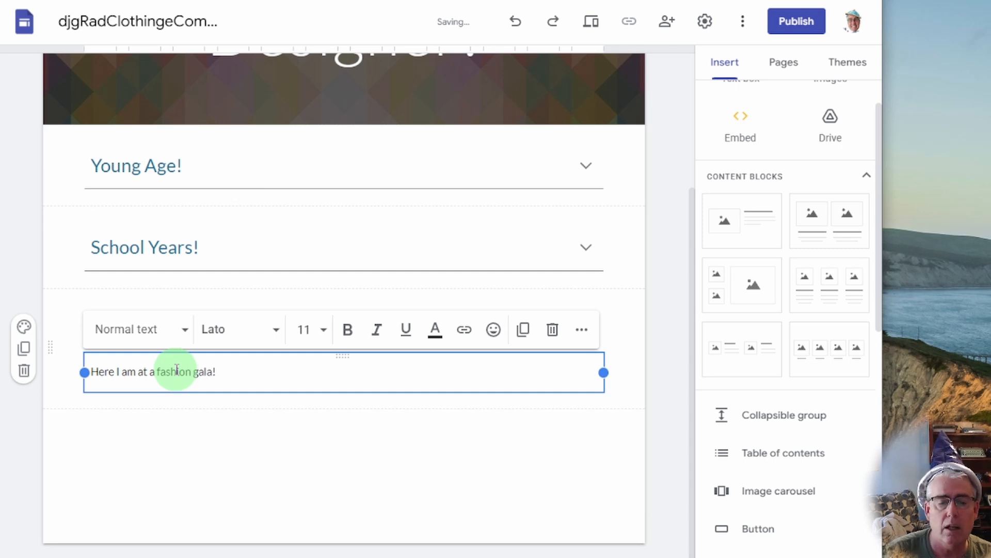
left_click(240, 445)
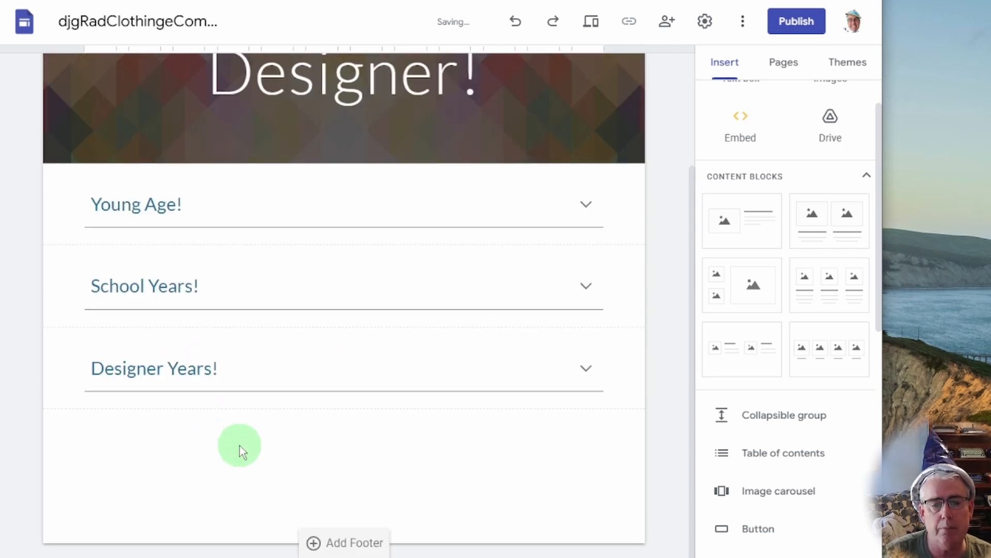
Insert a photo found by searching Google Images for 'fashion show'.
double_click(265, 463)
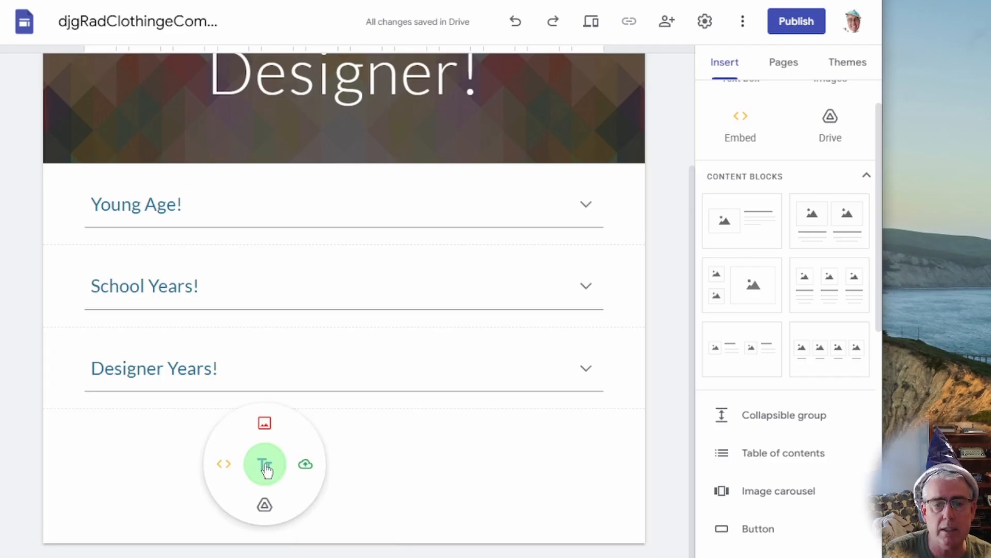
left_click(265, 423)
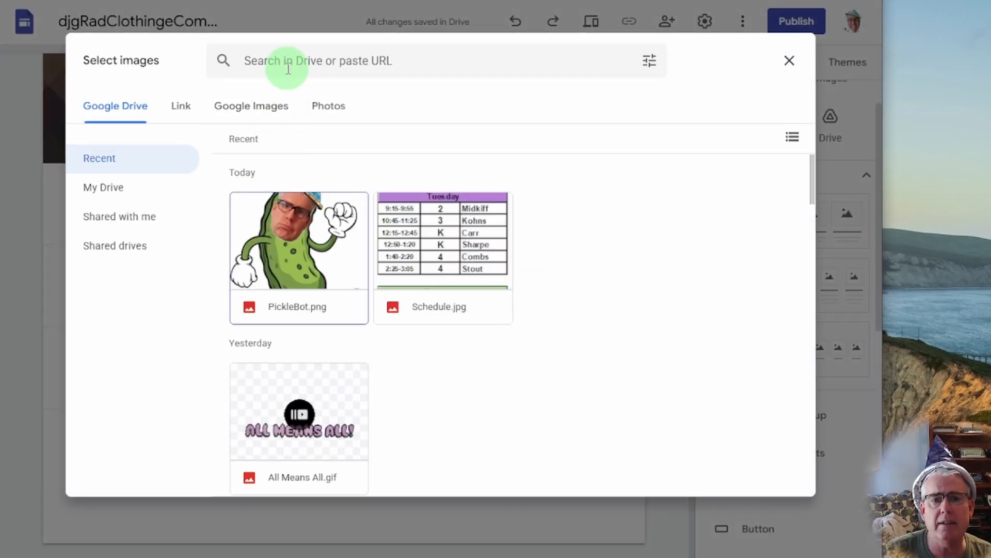
left_click(288, 60)
left_click(181, 86)
left_click(273, 109)
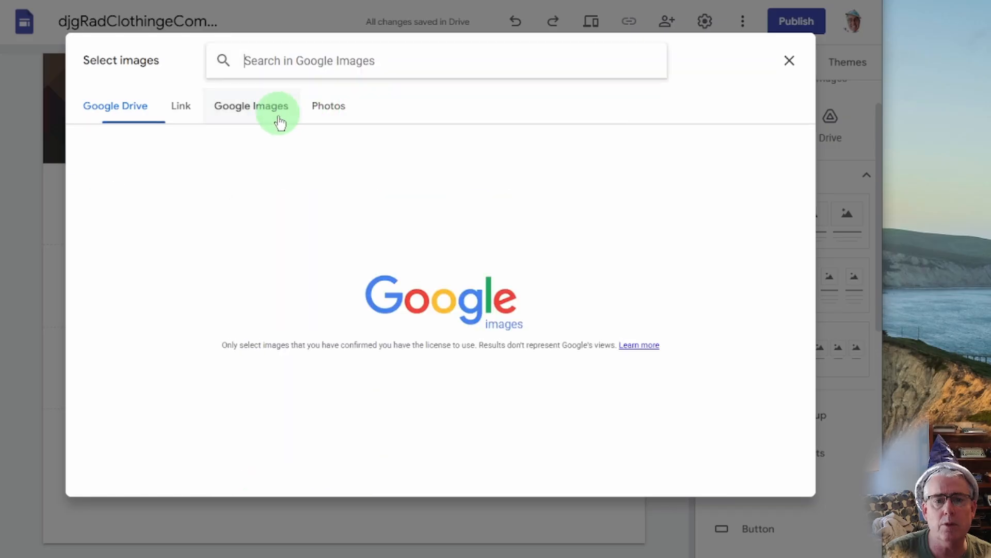
left_click(302, 70)
type("fashion show")
key("Return")
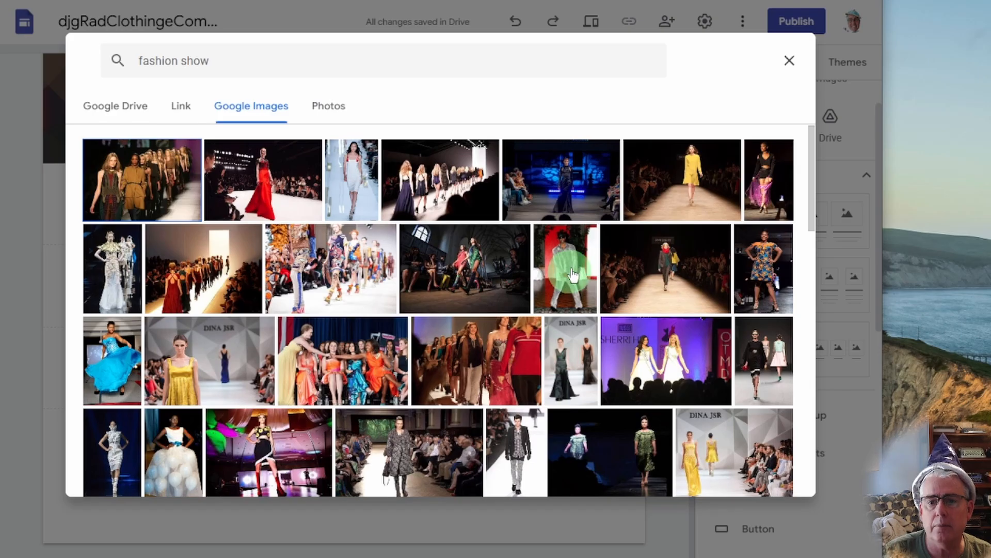
left_click(568, 271)
left_click(439, 506)
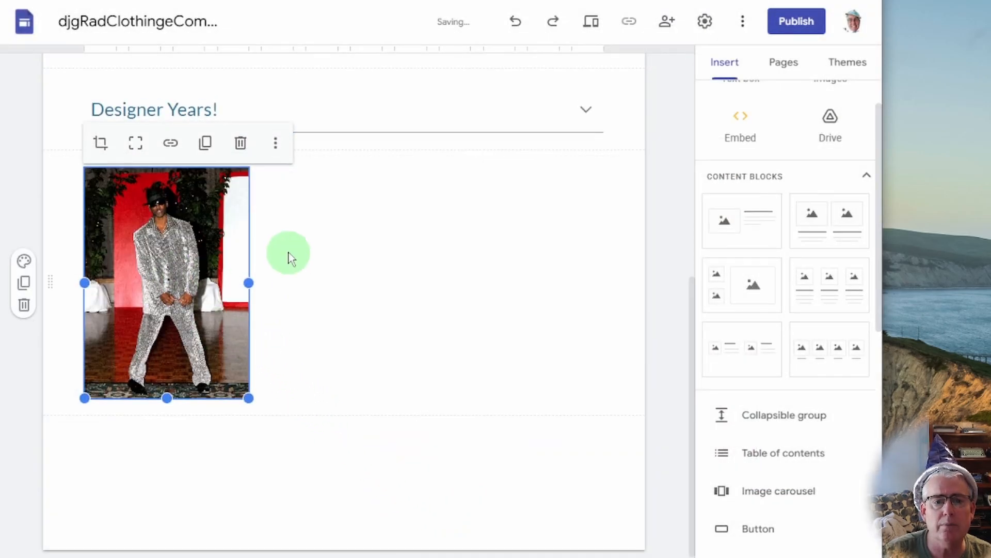
Move the fashion-show photo into the Designer Years! group beneath its caption.
scroll(287, 255, "up", 2)
left_click_drag(169, 360, 187, 247)
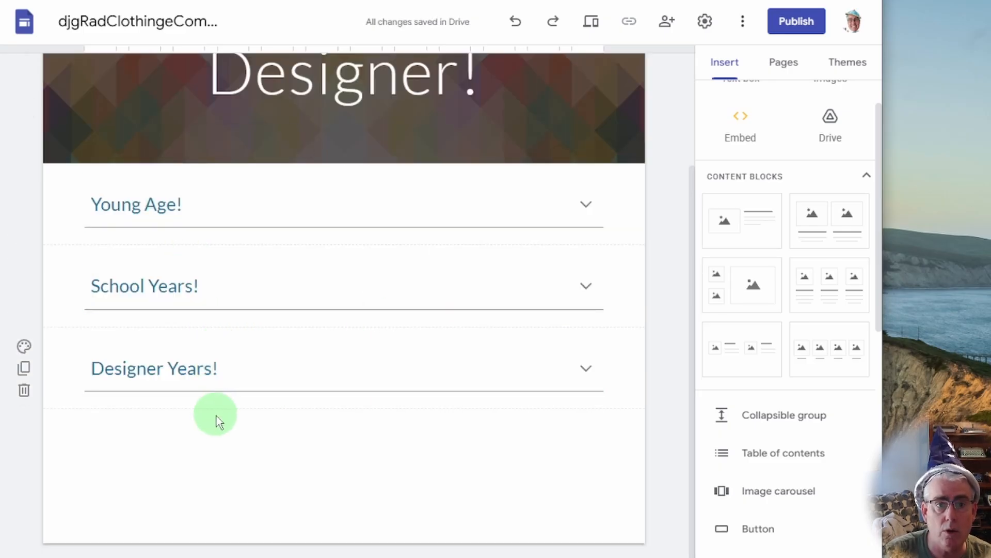
left_click(228, 378)
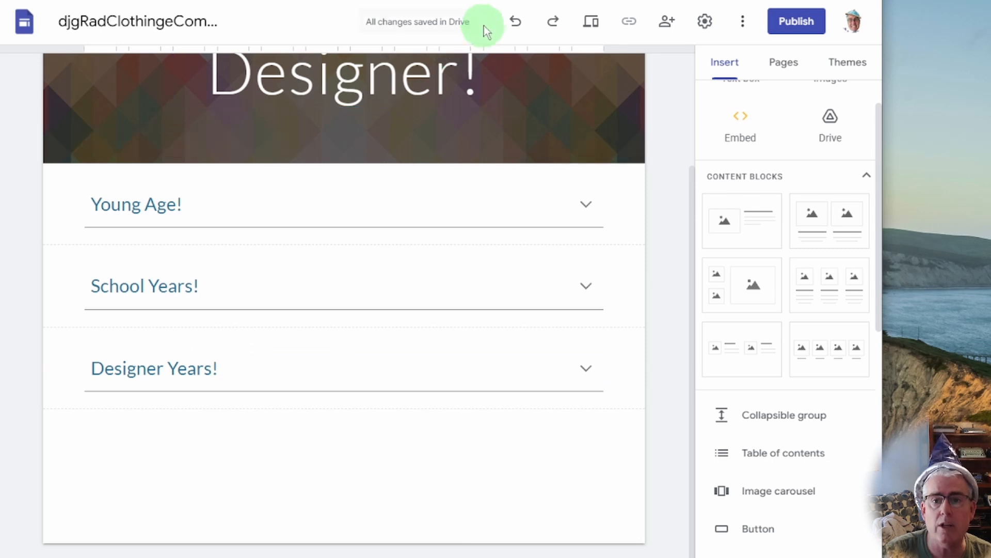
left_click(517, 24)
left_click_drag(220, 260, 209, 169)
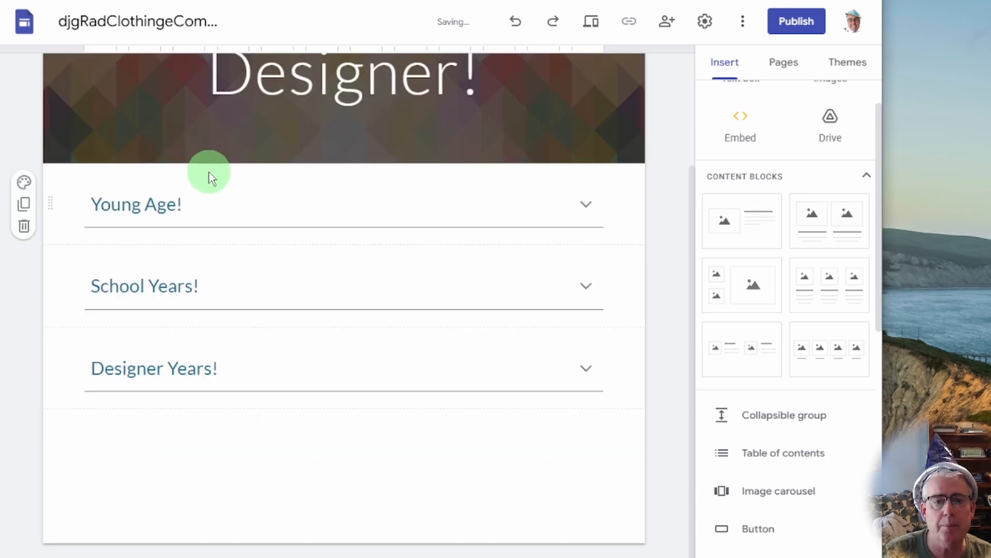
left_click(574, 372)
scroll(465, 432, "down", 5)
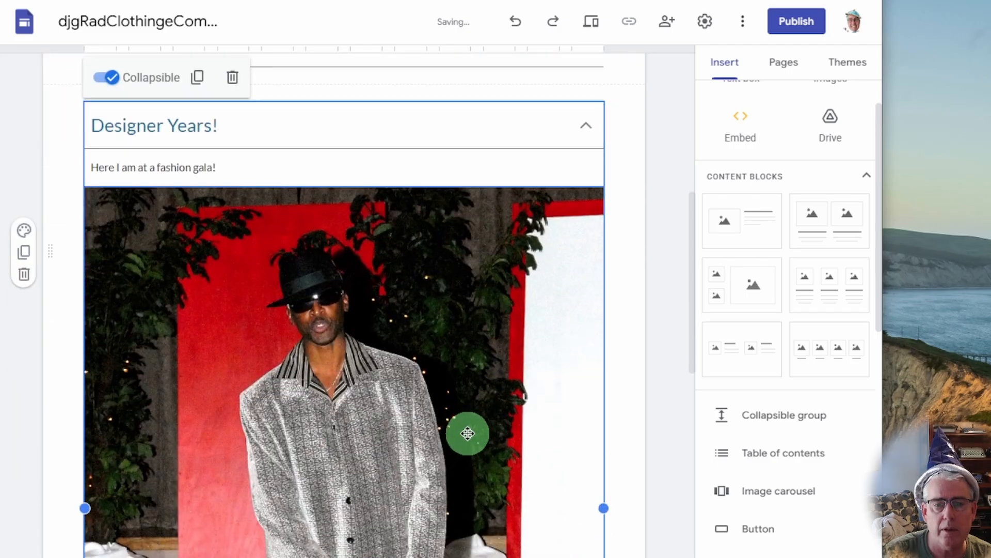
scroll(330, 352, "down", 3)
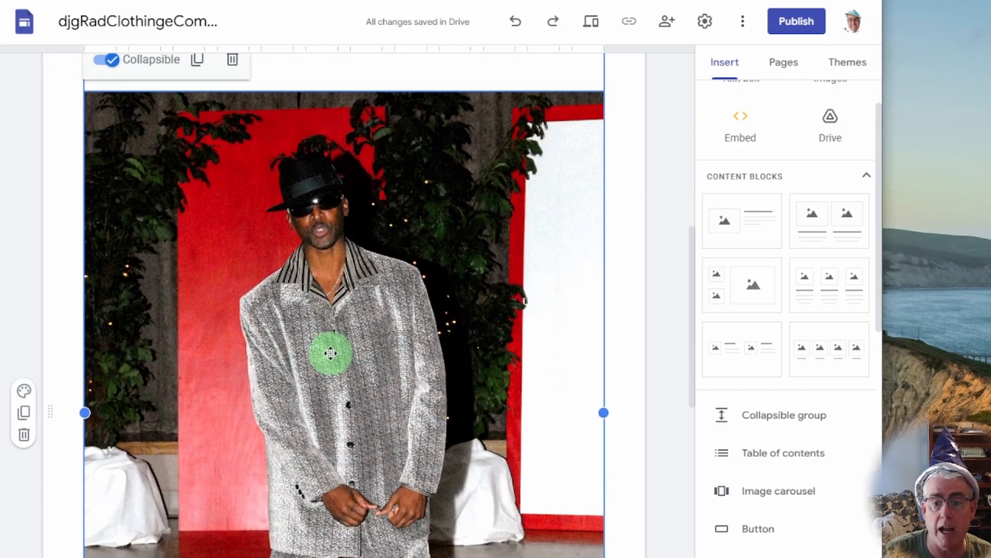
scroll(371, 387, "up", 8)
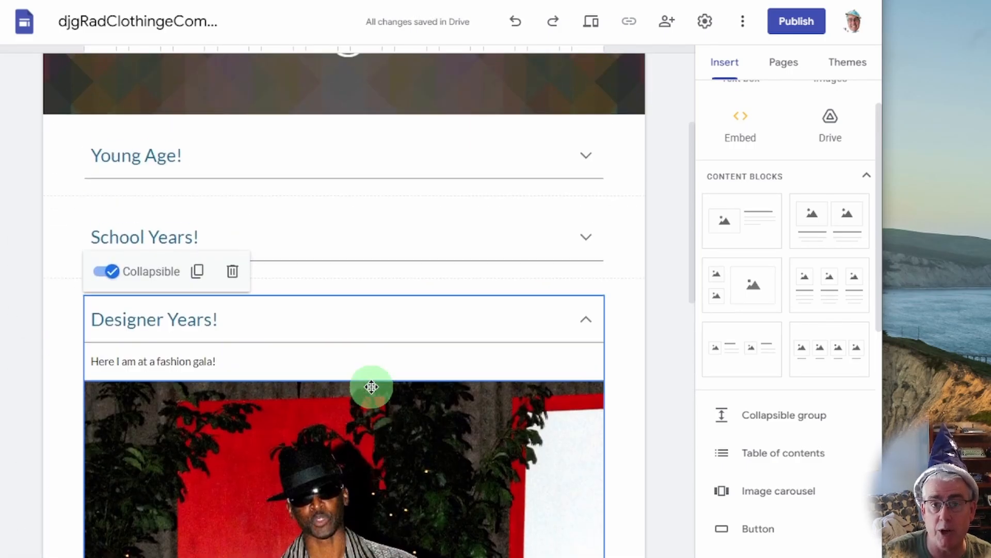
scroll(371, 387, "up", 2)
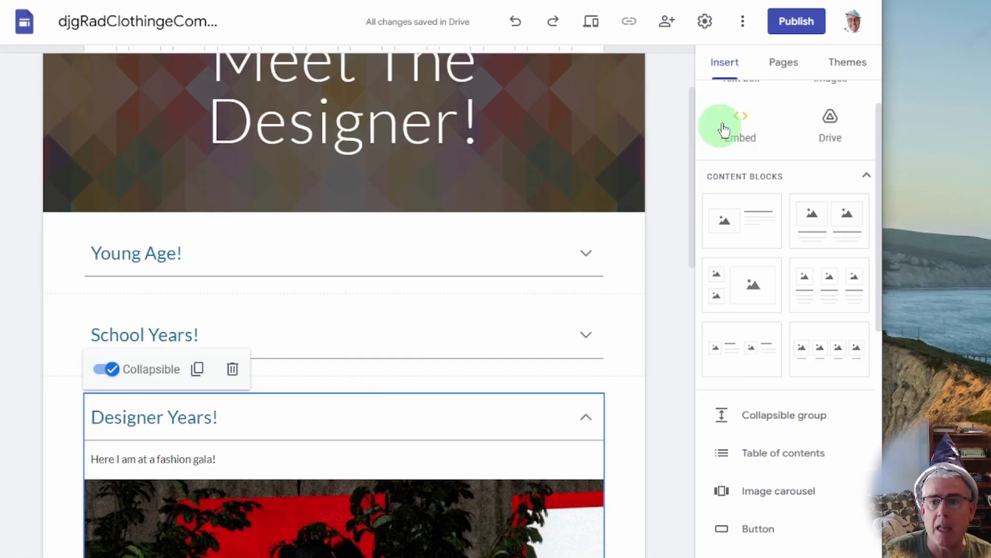
Publish the Rad Clothing site with public search engines blocked from listing it.
left_click(790, 25)
left_click(287, 359)
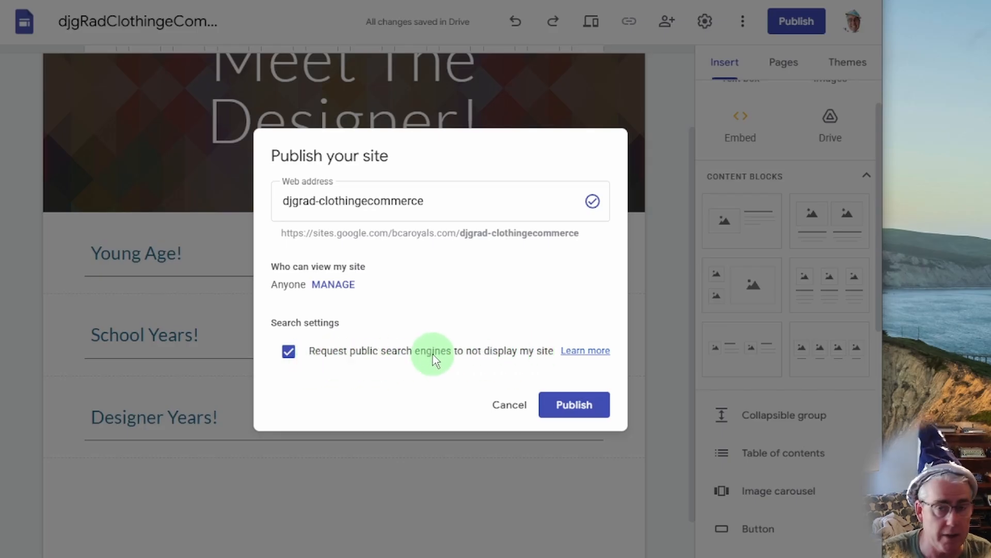
left_click(588, 407)
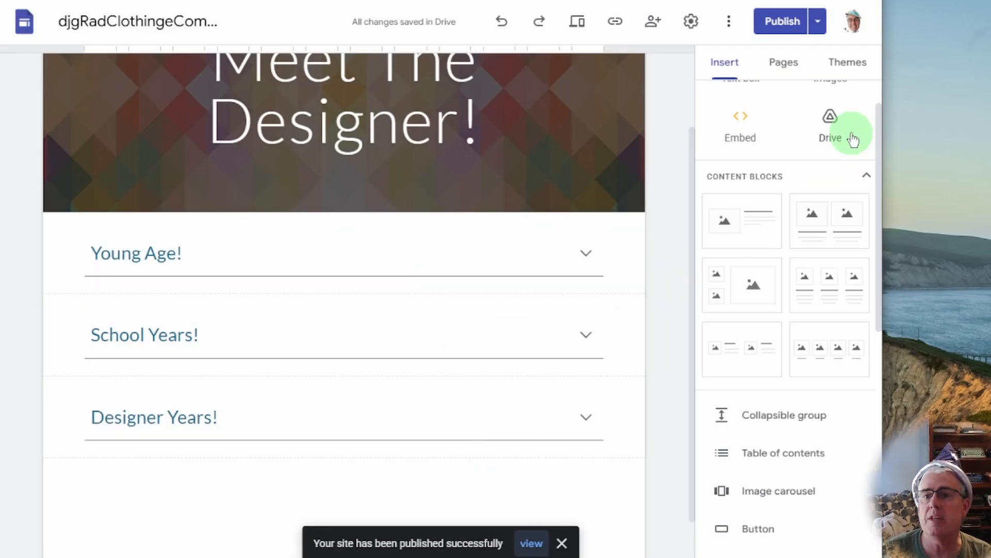
View the live published site, landing on the Meet The Designer! page.
left_click(822, 32)
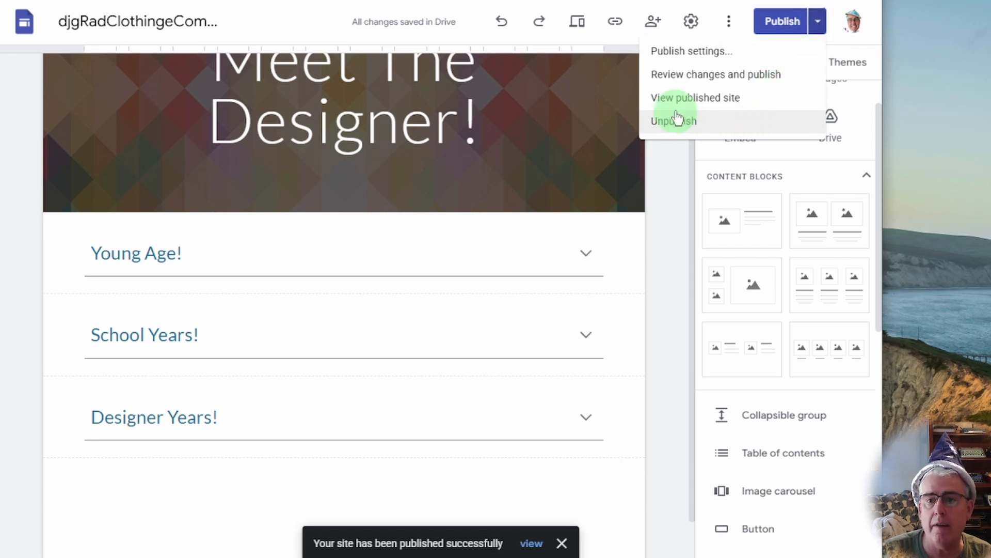
left_click(824, 33)
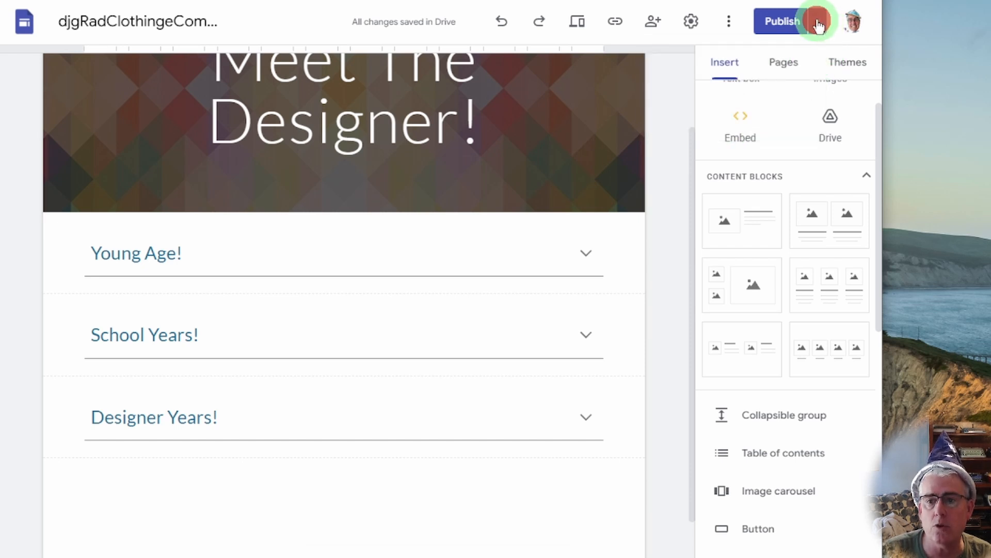
left_click(819, 26)
left_click(816, 24)
left_click(815, 23)
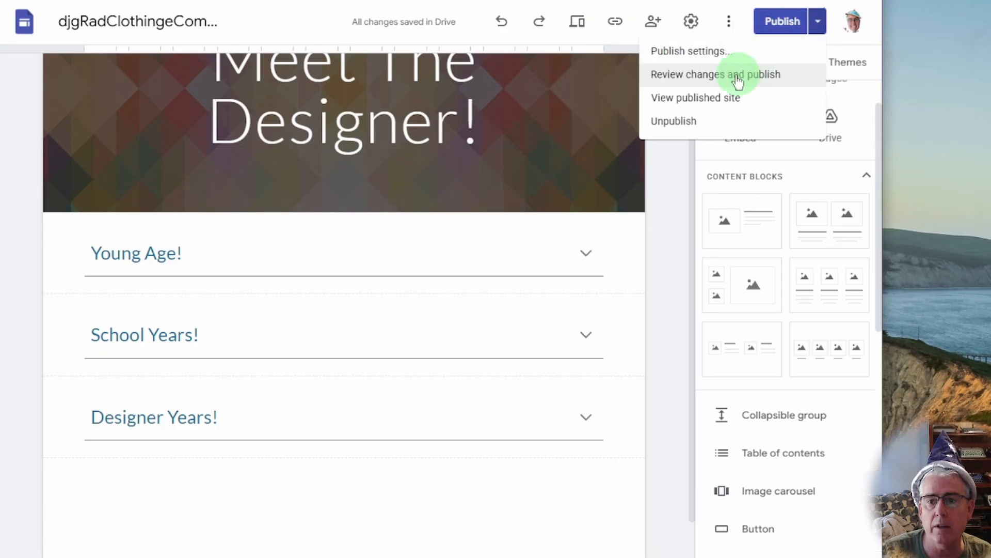
left_click(704, 99)
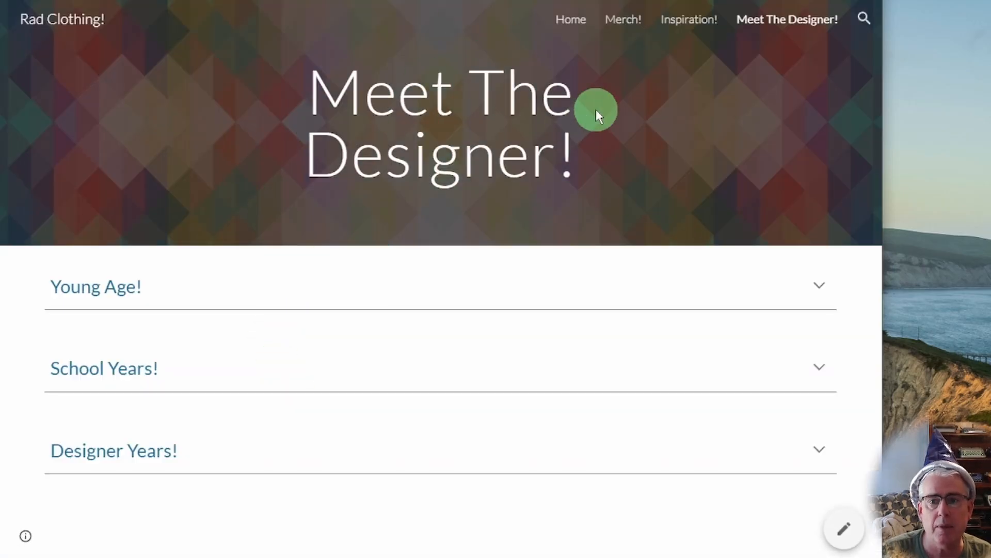
left_click(574, 24)
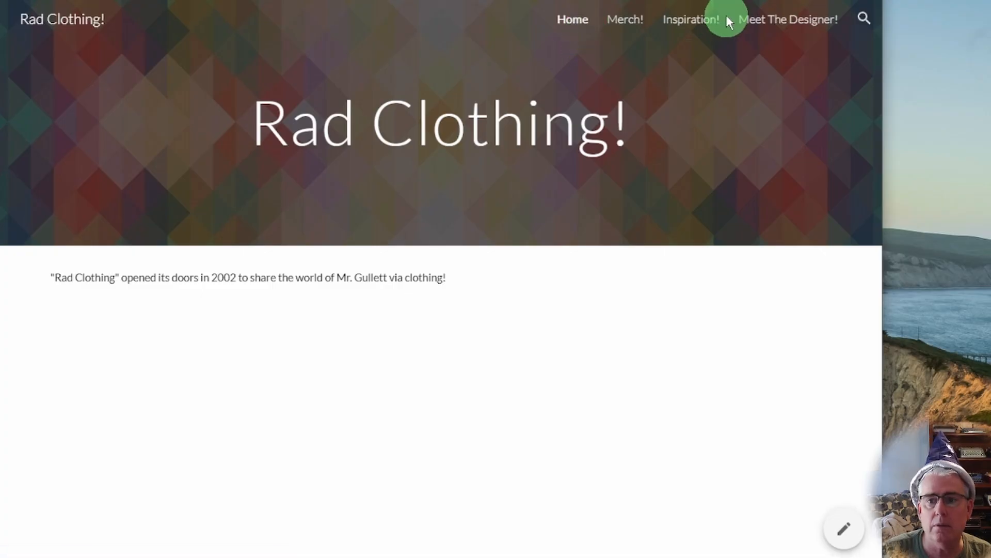
left_click(680, 35)
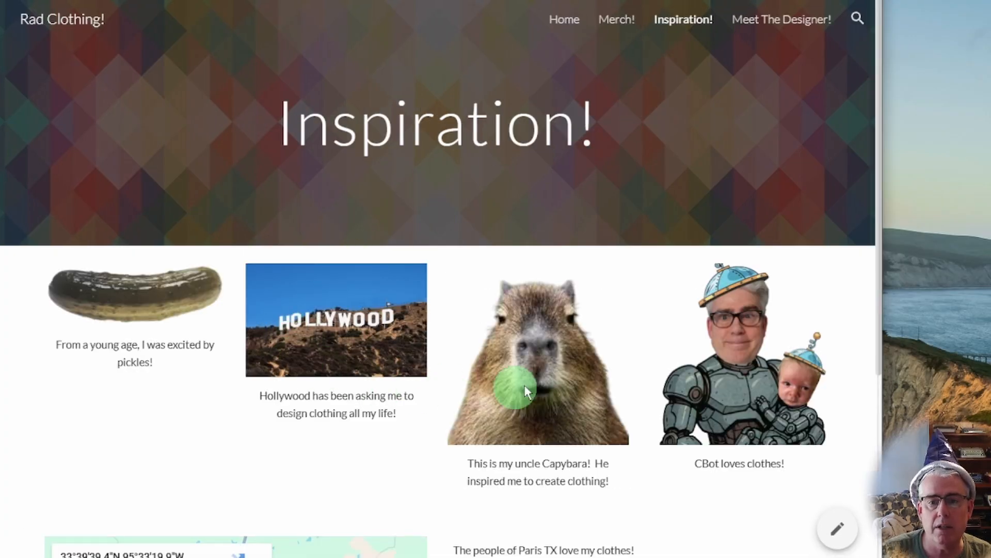
left_click(787, 20)
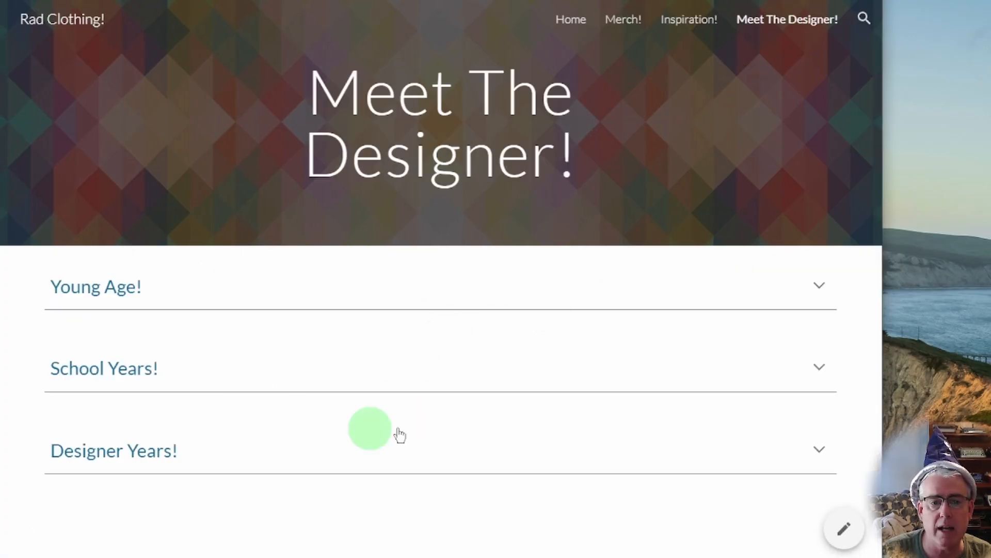
left_click(813, 449)
scroll(641, 398, "down", 9)
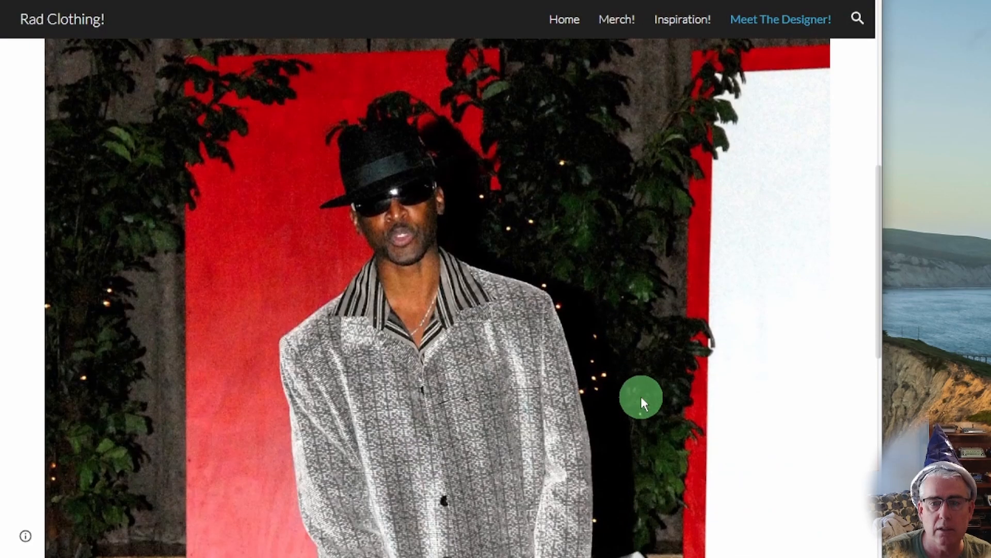
scroll(640, 396, "up", 7)
left_click(825, 360)
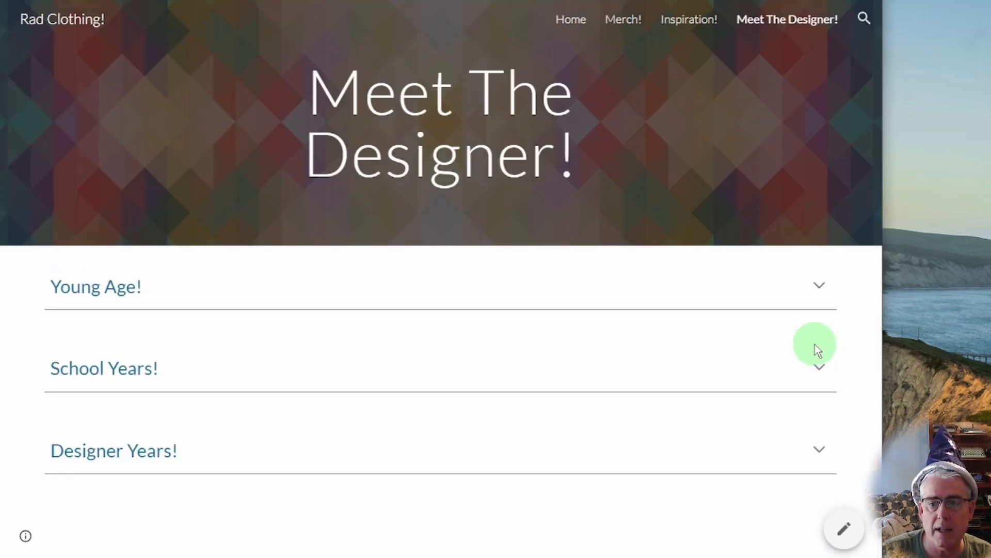
left_click(817, 362)
scroll(569, 373, "down", 5)
scroll(569, 373, "up", 5)
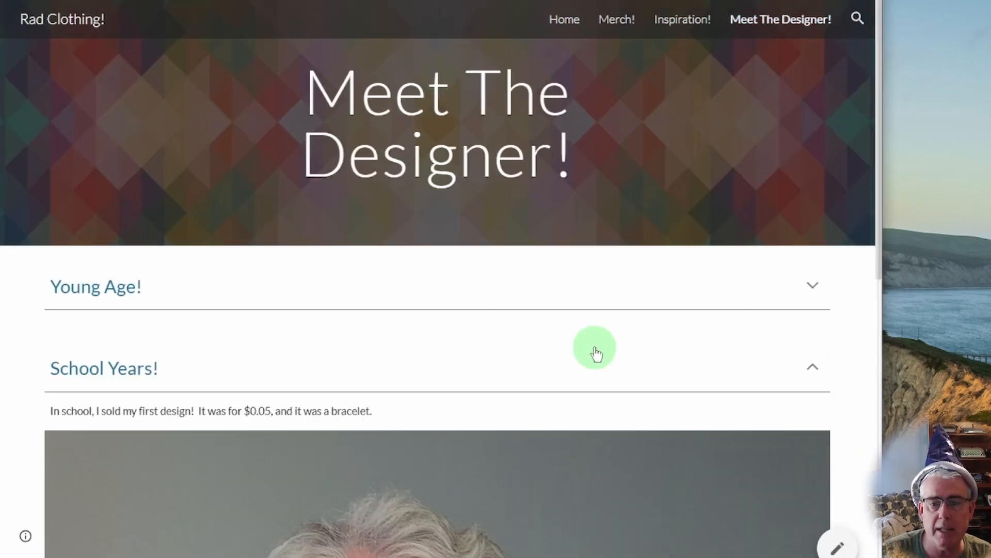
left_click(823, 367)
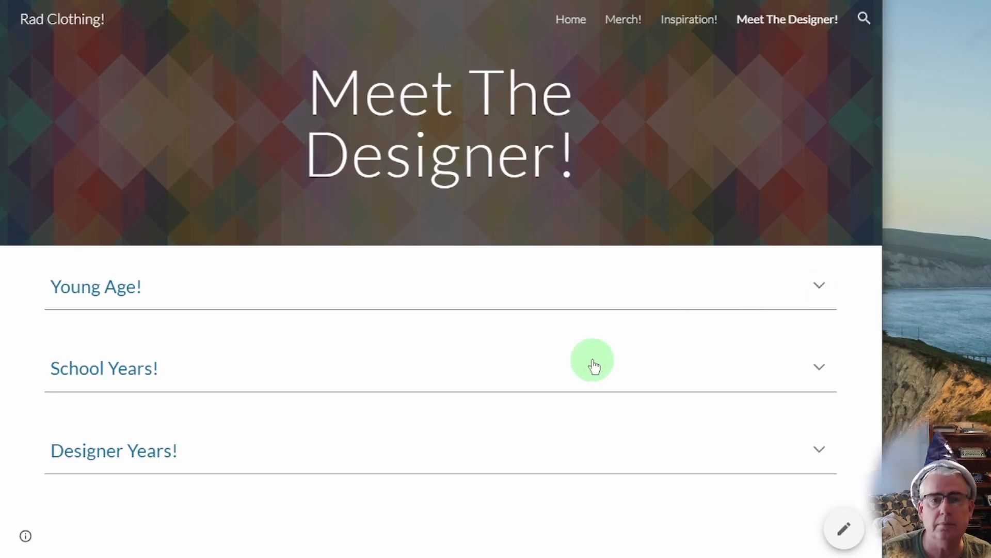